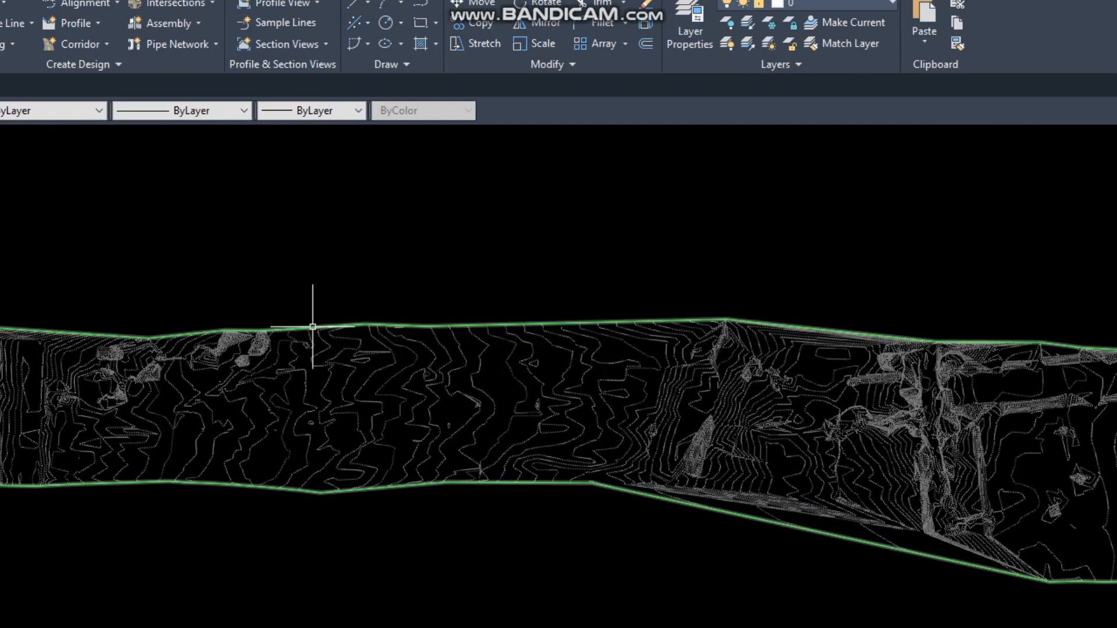
left_click(283, 123)
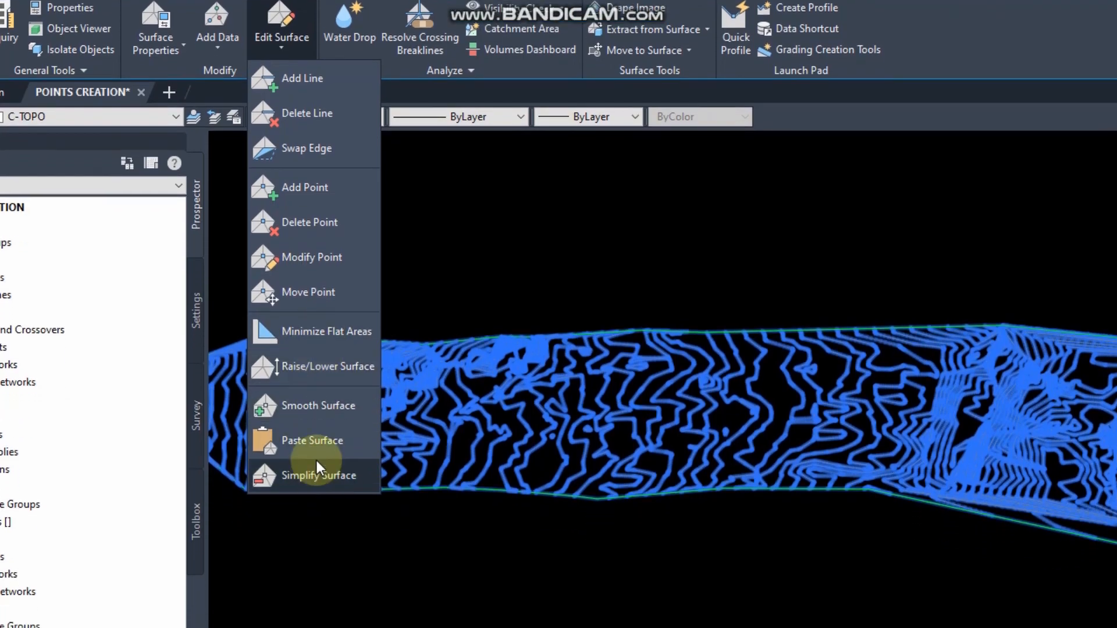
left_click(746, 290)
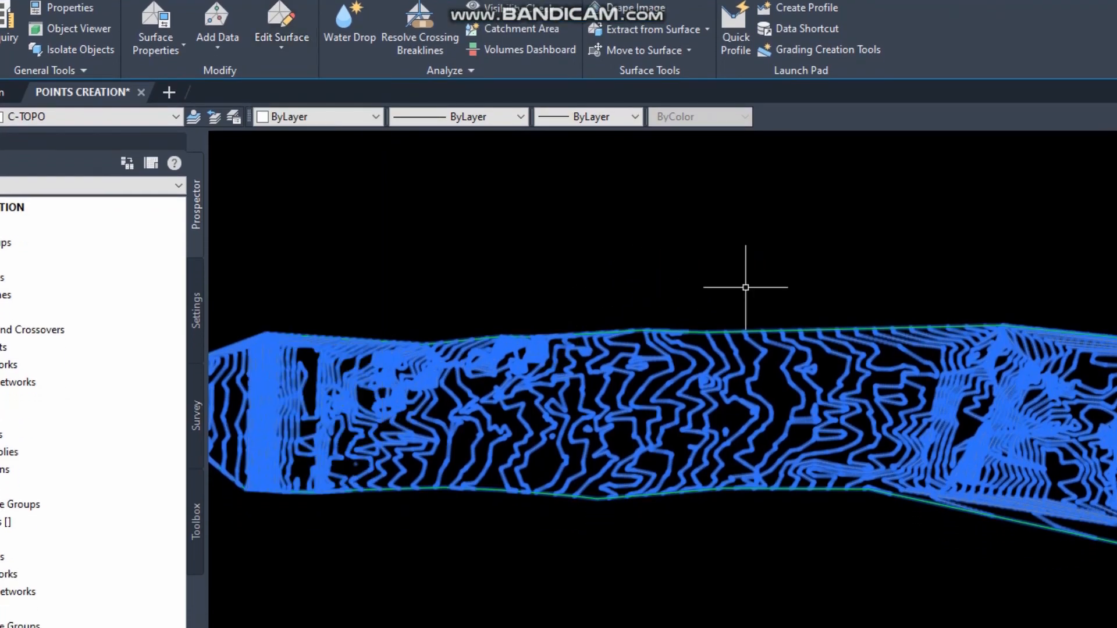
middle_click_drag(759, 339, 821, 329)
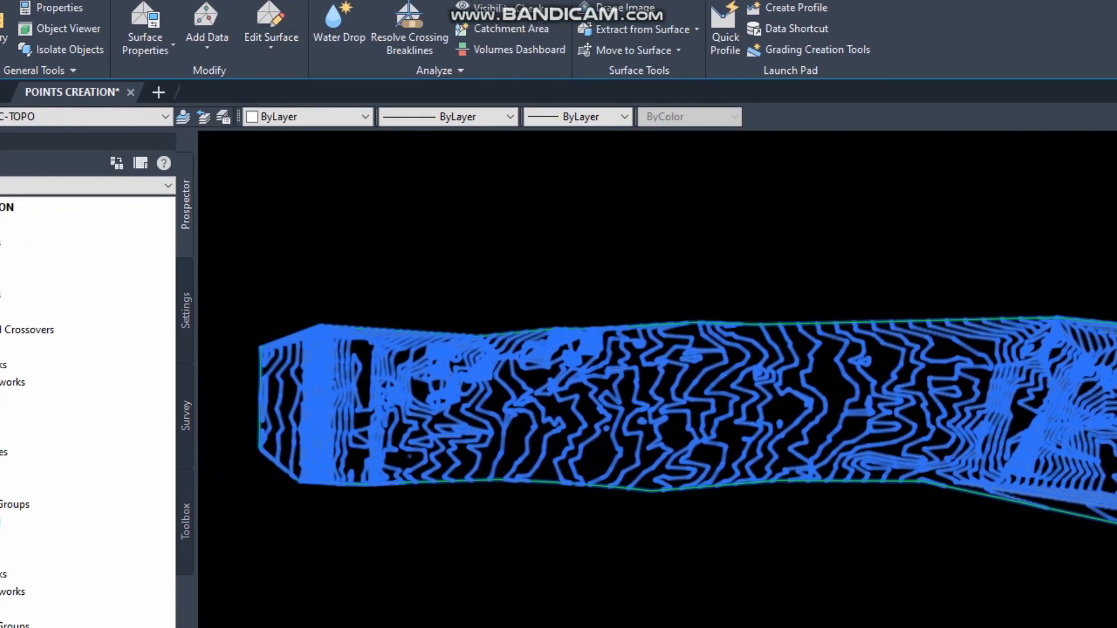
key("Escape")
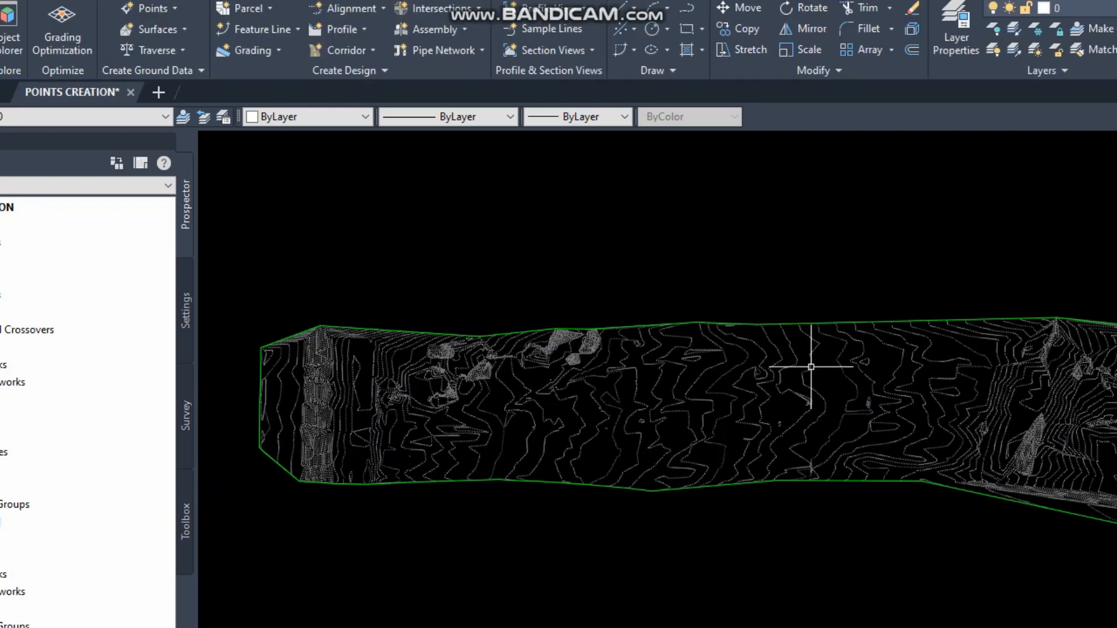
Step: Minimize flat areas on the RD.04 NGL surface by filling contour gaps, swapping edges, and adding points to flat triangle edges and flat edges
left_click(815, 324)
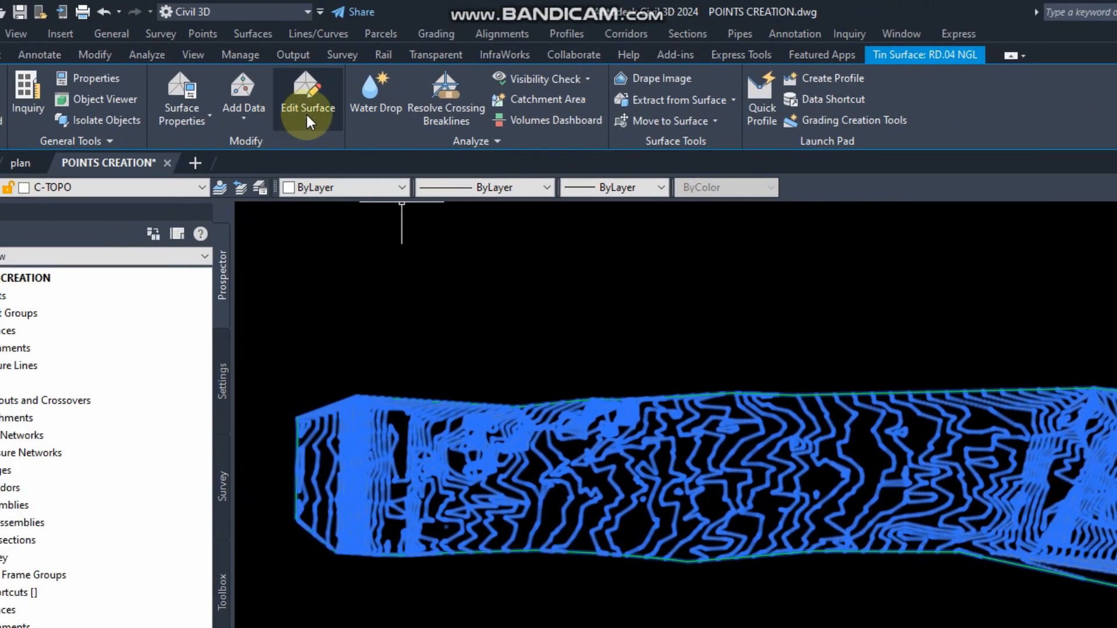
left_click(270, 42)
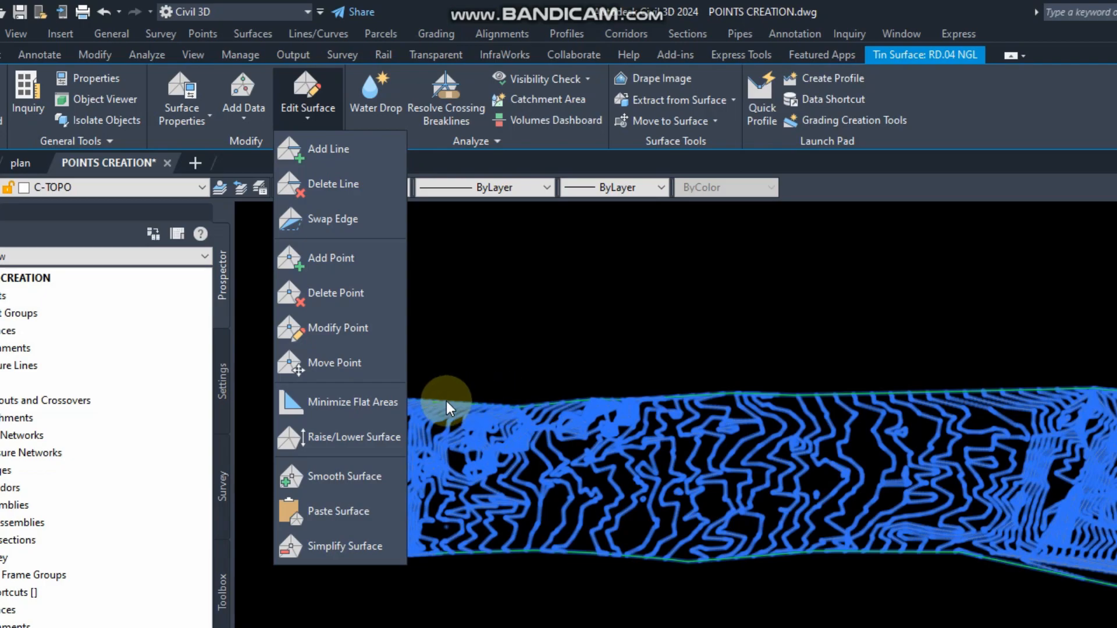
left_click(352, 402)
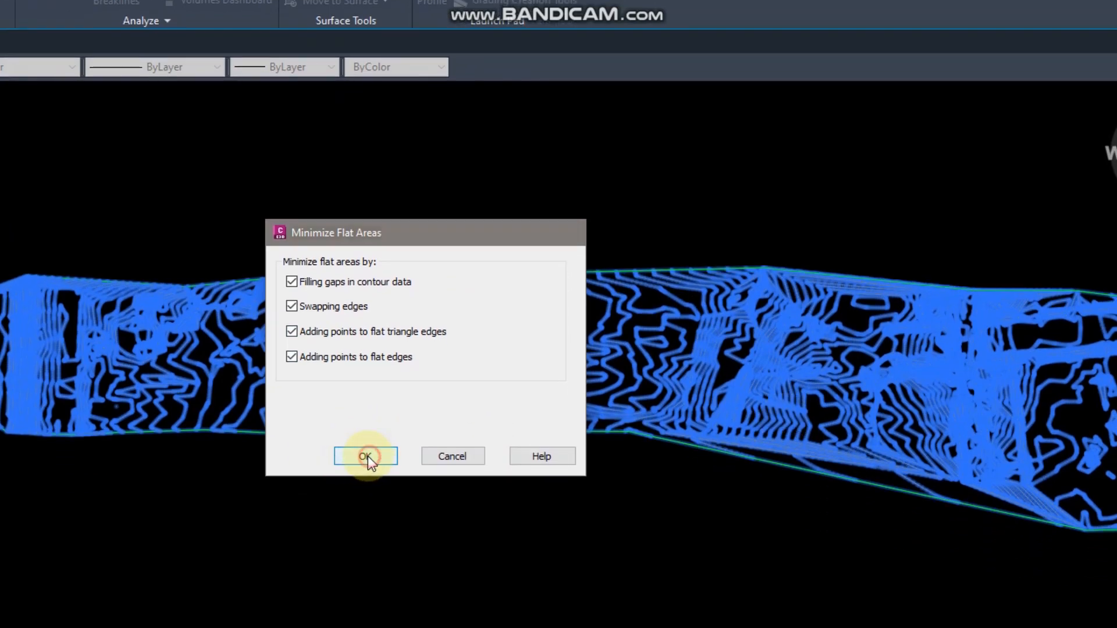
left_click(365, 457)
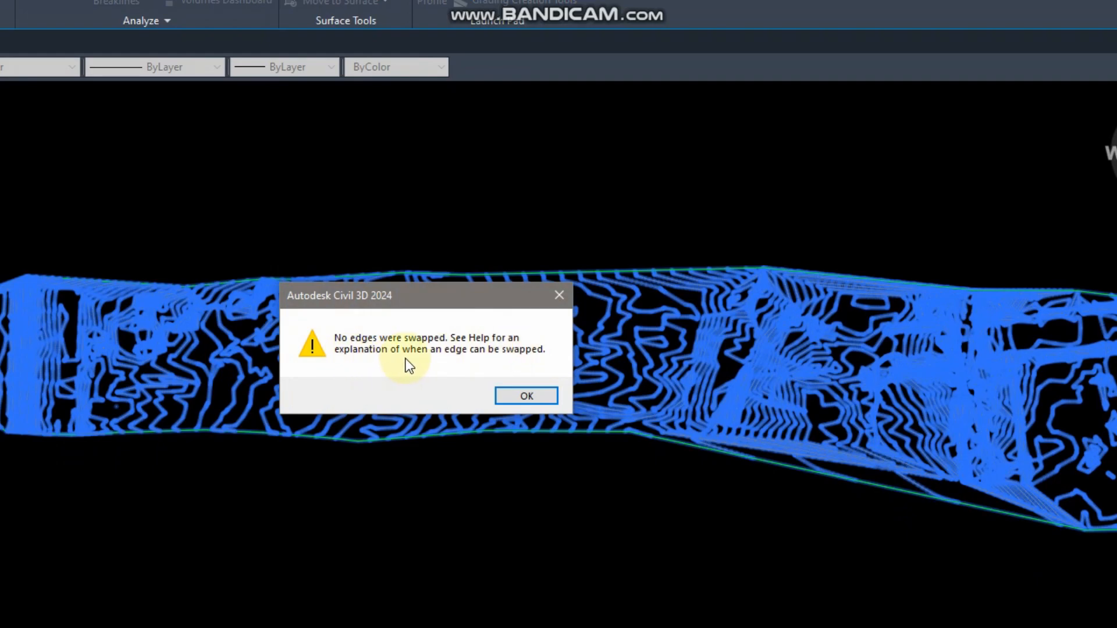
left_click(512, 395)
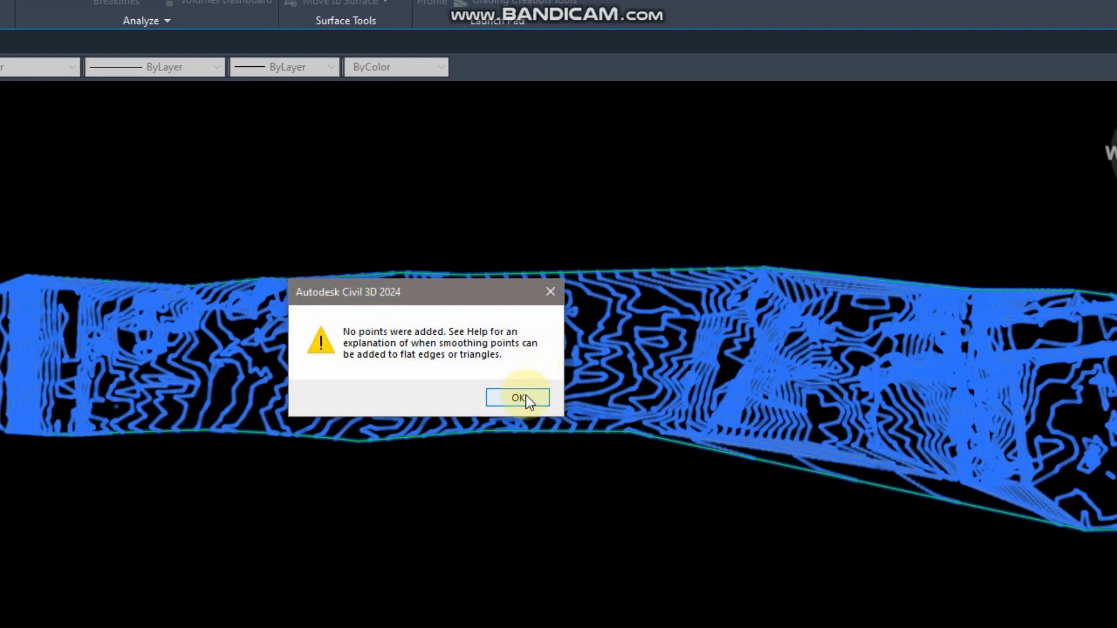
left_click(518, 397)
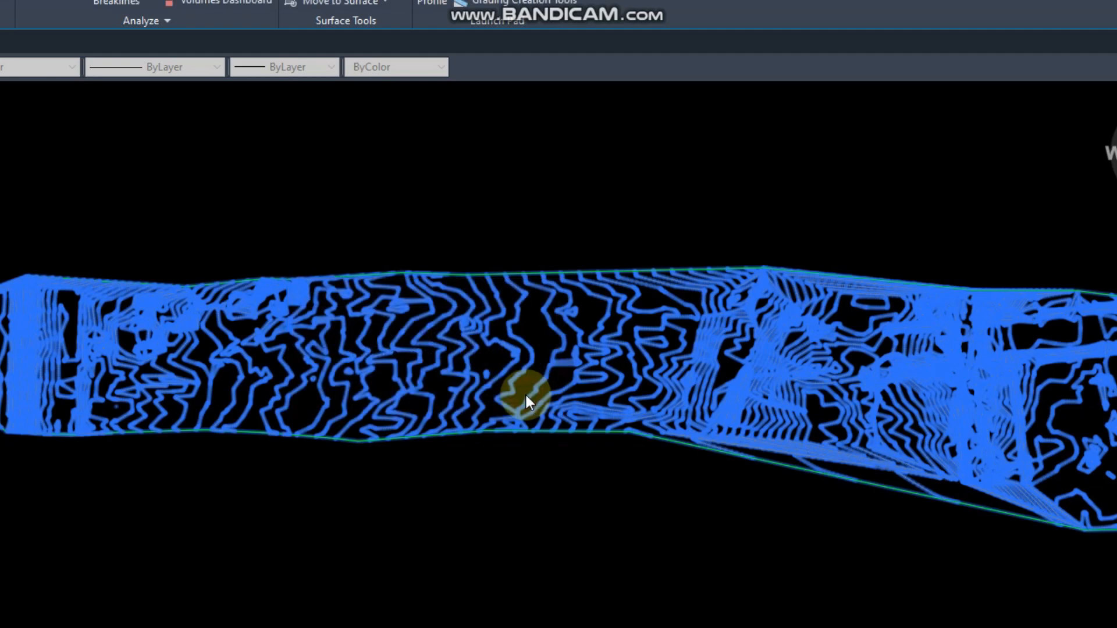
key("Escape")
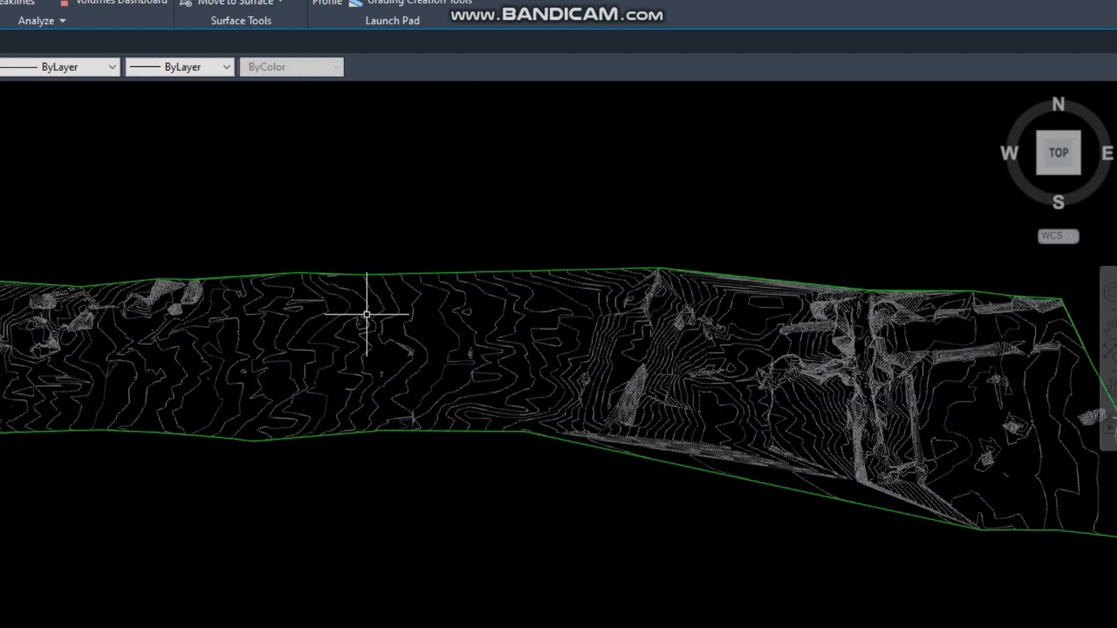
Step: Inspect the contour surface up close in the Object Viewer
left_click(499, 322)
right_click(379, 322)
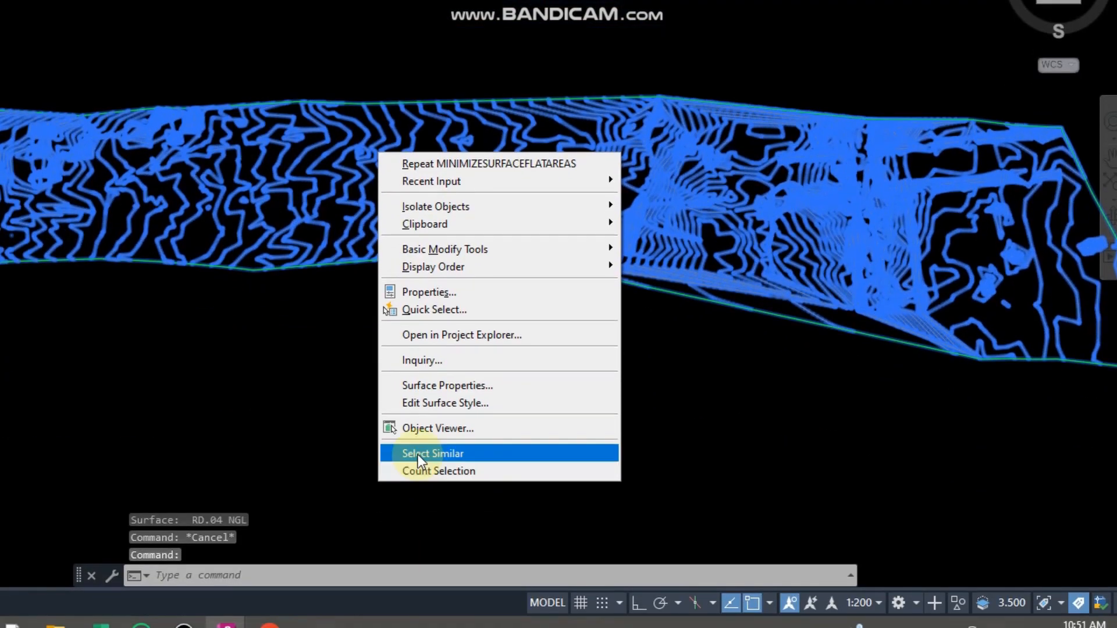
left_click(435, 600)
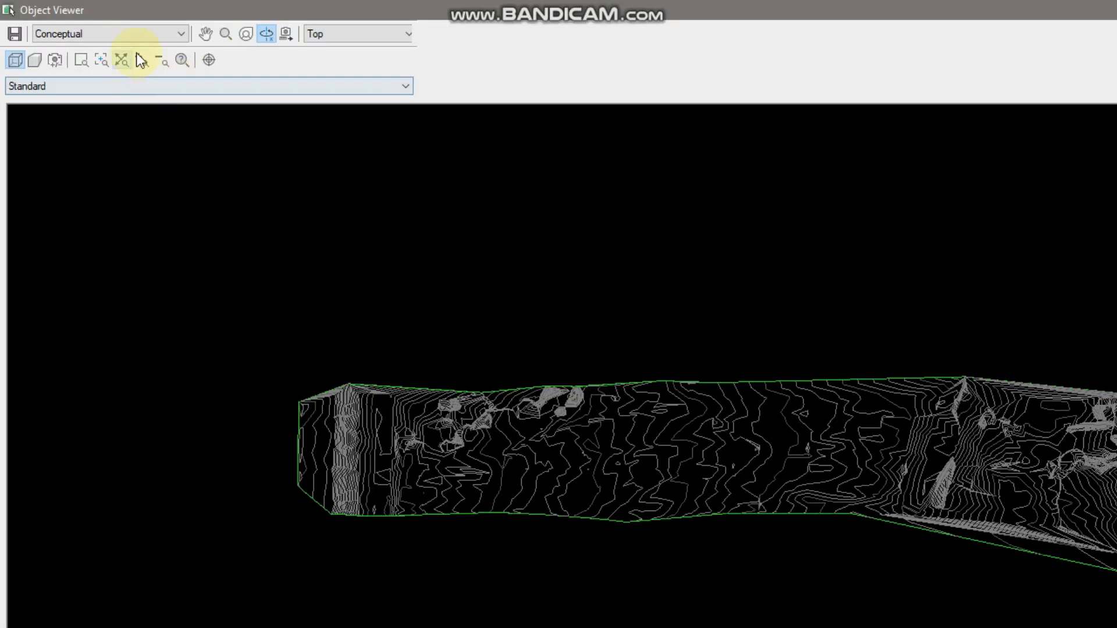
scroll(582, 460, "up", 5)
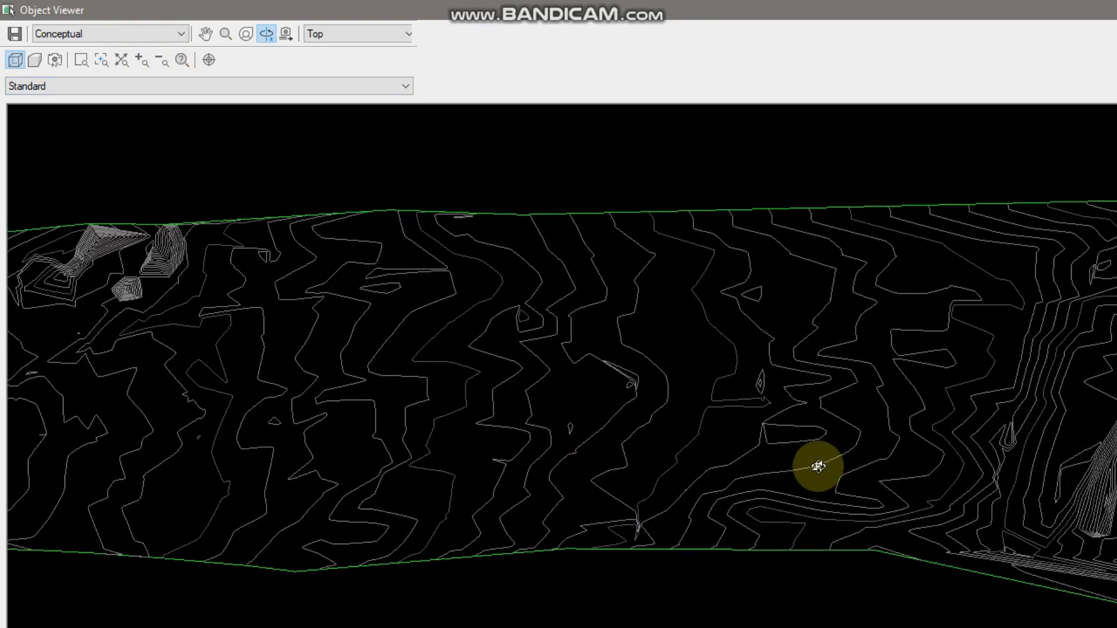
middle_click_drag(823, 448, 842, 384)
mouse_move(838, 384)
left_mouse_down()
mouse_move(866, 212)
mouse_move(855, 182)
left_mouse_up()
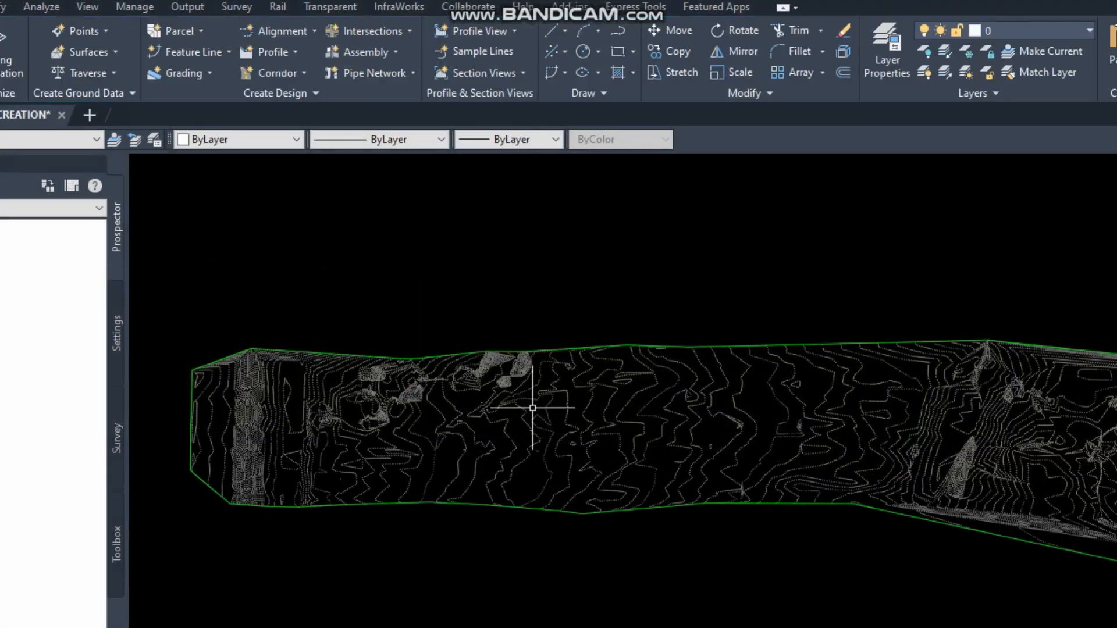
left_click(611, 343)
left_click(337, 114)
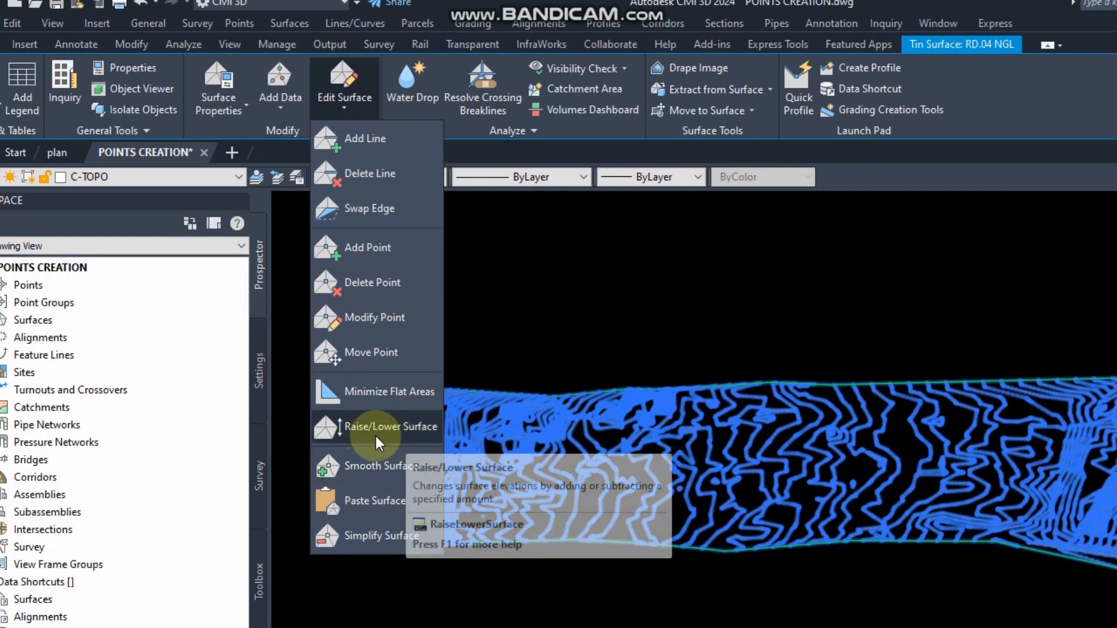
left_click(414, 430)
Step: Add a spot elevation label in the open area between two contours near the middle of the surface
scroll(803, 440, "up", 4)
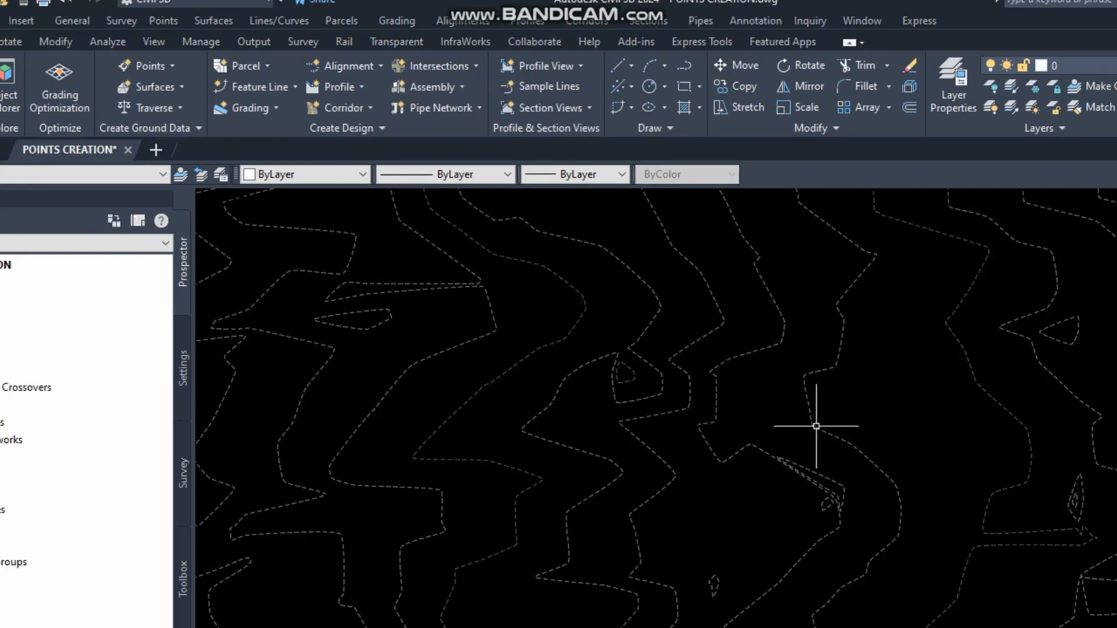
left_click(804, 428)
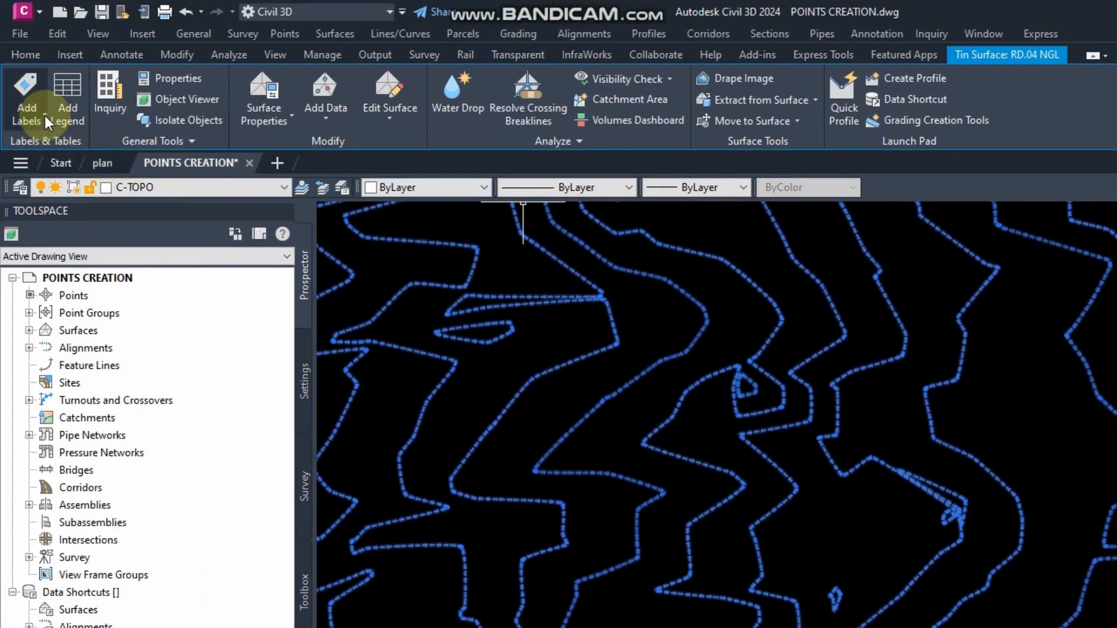
left_click(44, 116)
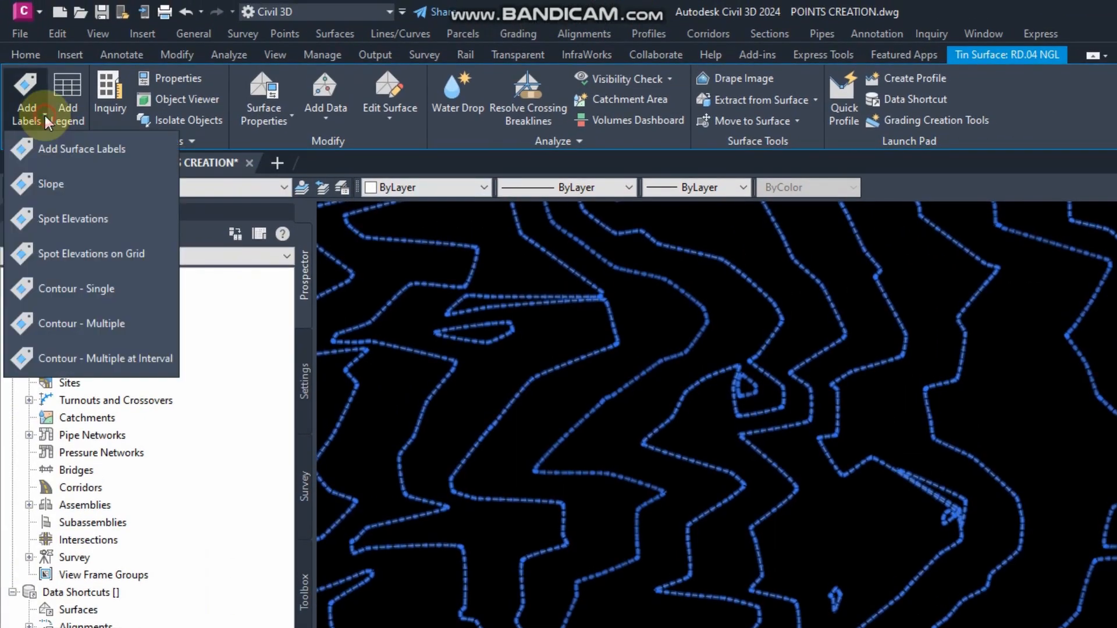
left_click(67, 227)
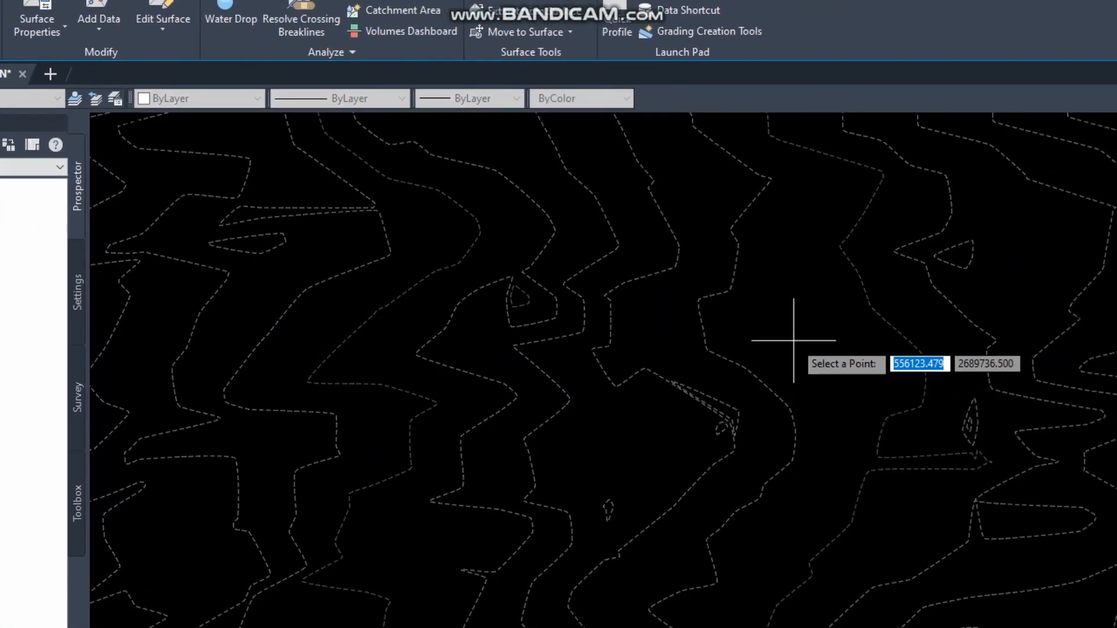
left_click(794, 341)
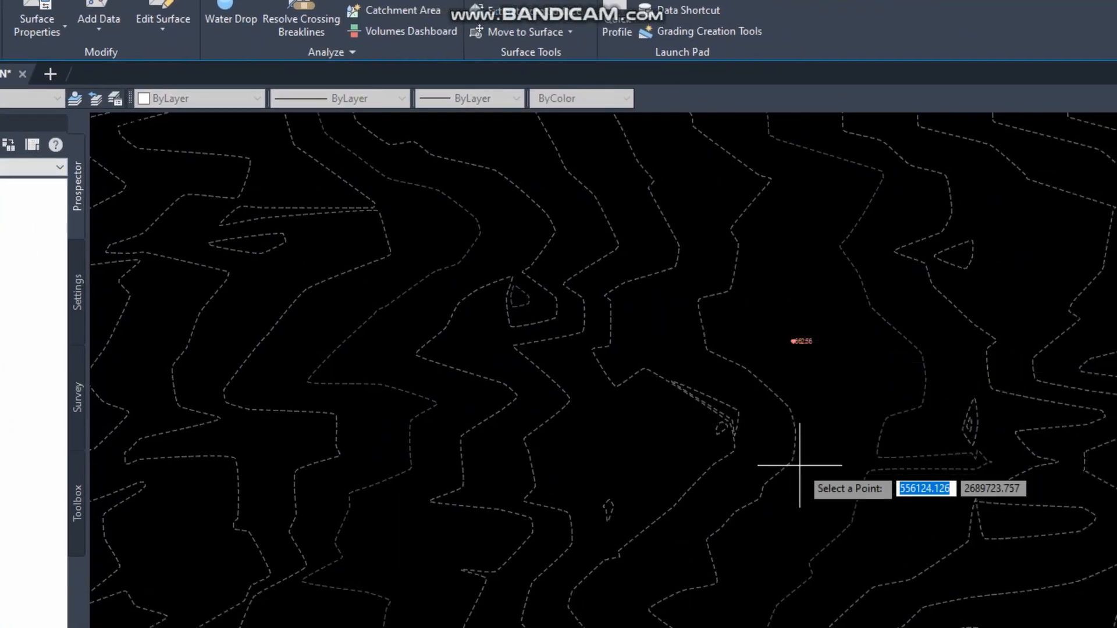
key("Escape")
key("Escape")
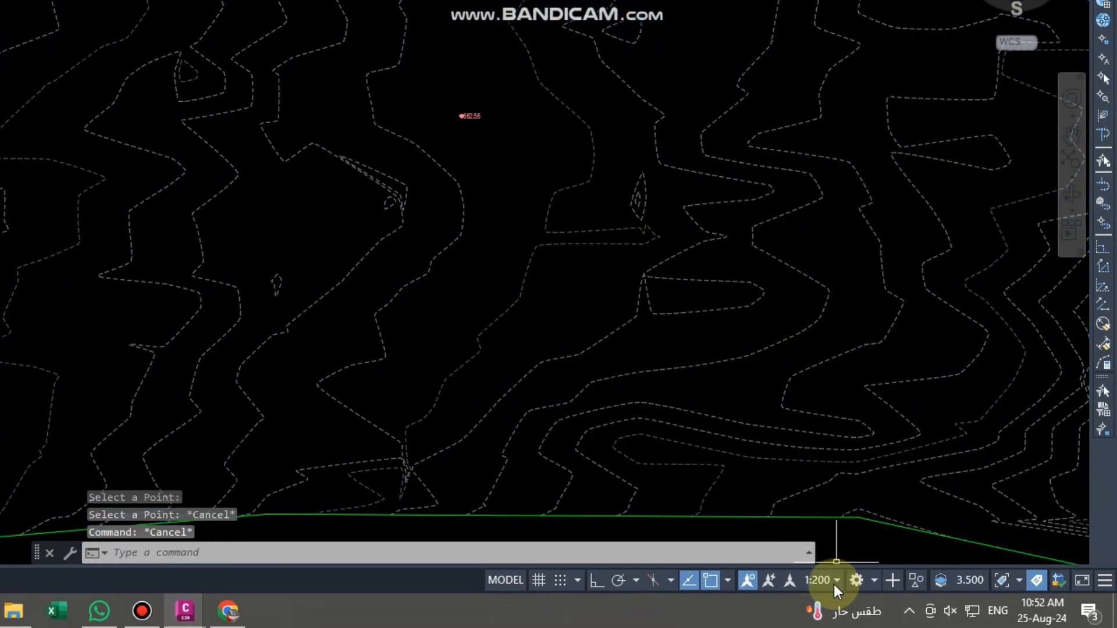
Step: Enlarge the spot elevation label by changing the annotation scale to 1:500 and finally to 1:750
left_click(836, 582)
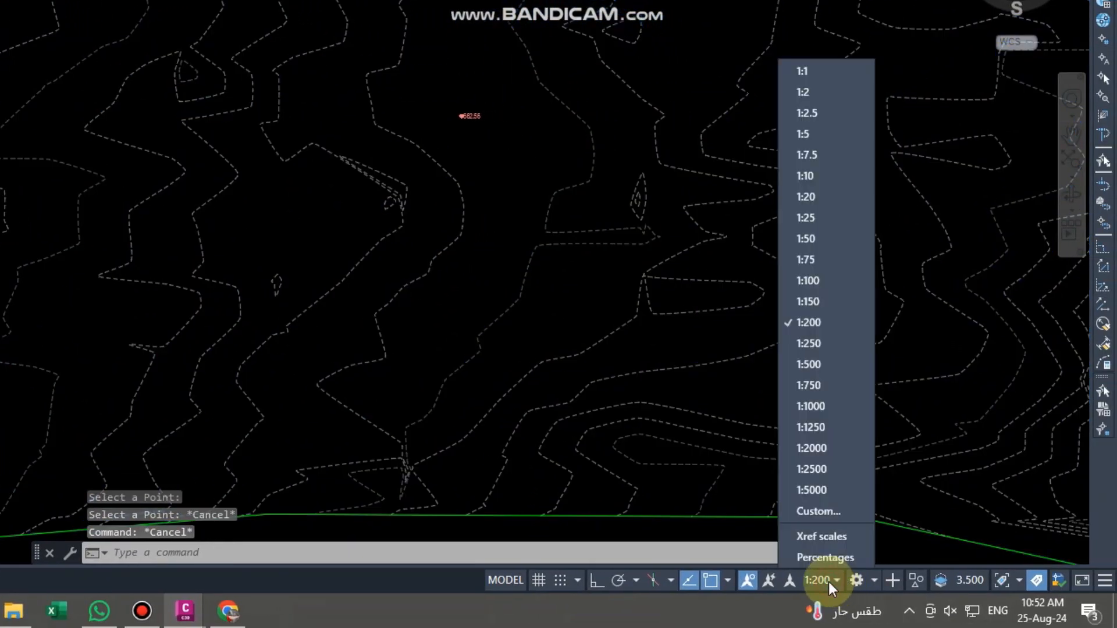
left_click(826, 368)
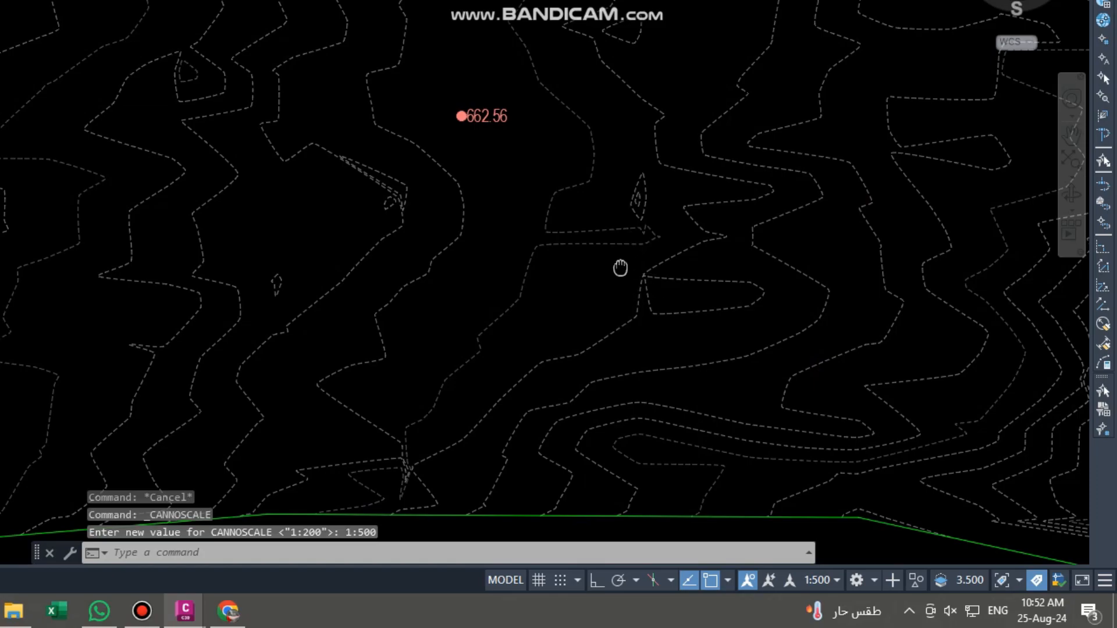
middle_click_drag(619, 267, 466, 212)
left_click(833, 580)
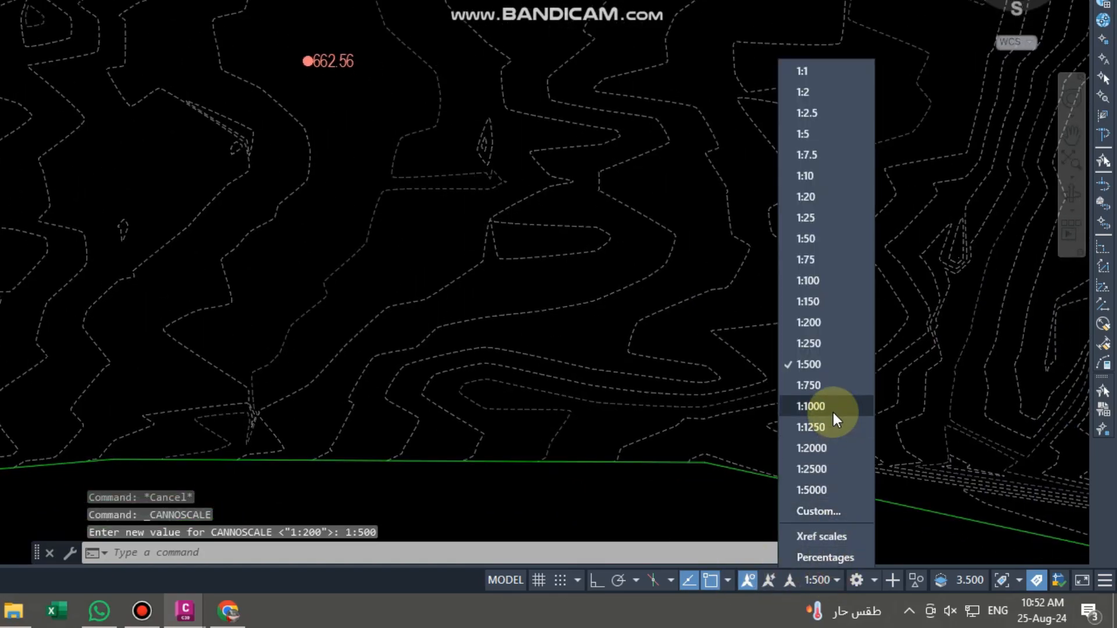
left_click(814, 386)
key("Escape")
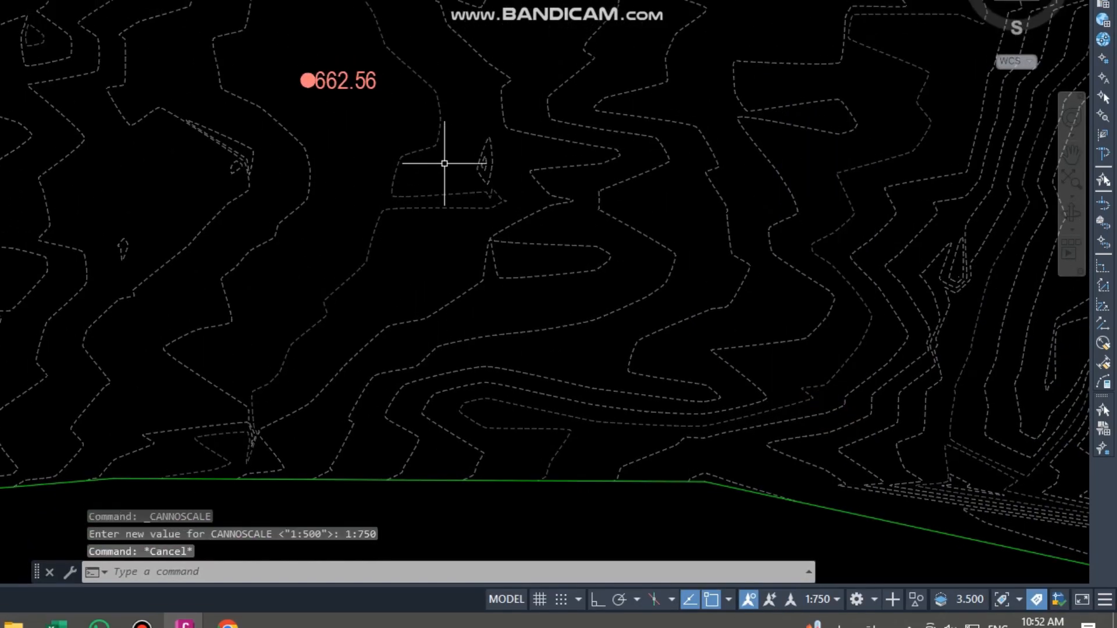
Step: Add two more spot elevation labels to the surface, one on each side of the existing label and slightly below it
left_click(496, 157)
left_click(486, 159)
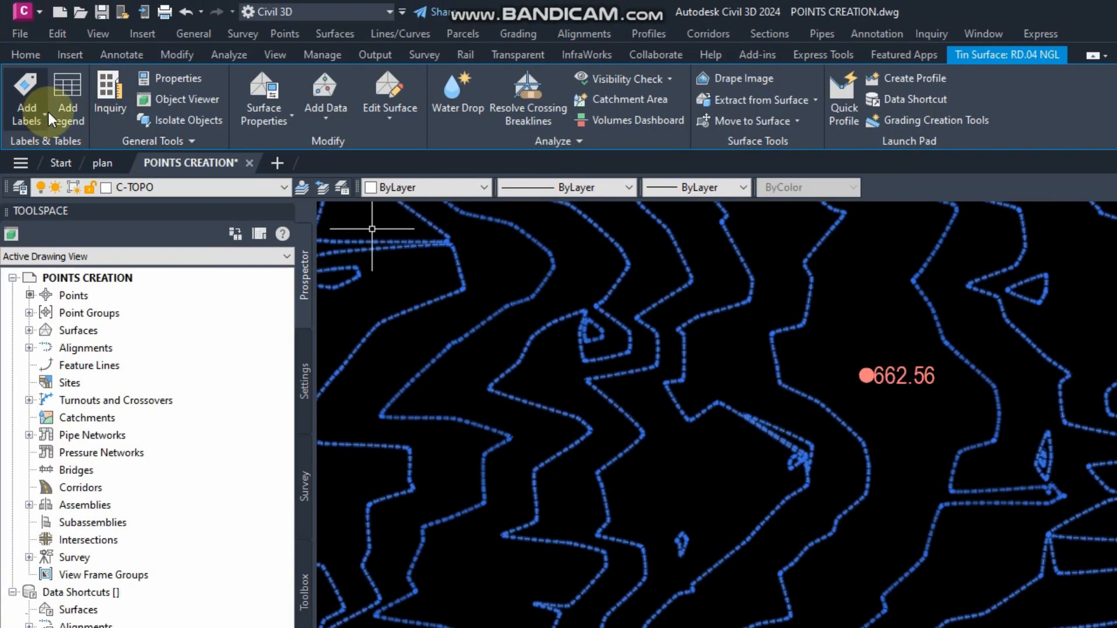
left_click(39, 111)
left_click(92, 220)
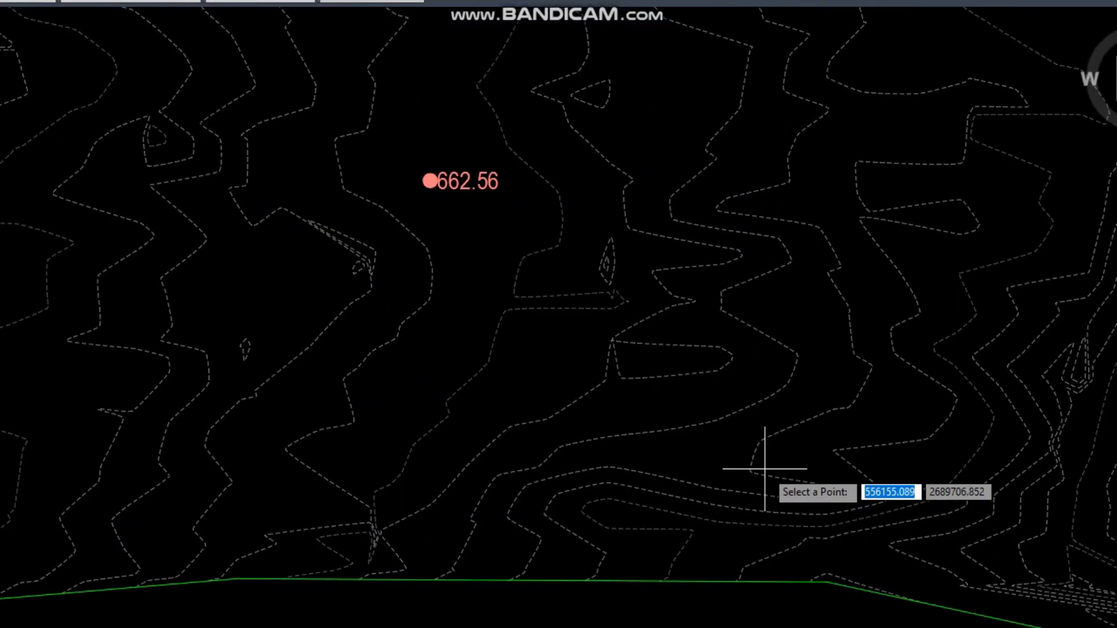
left_click(814, 297)
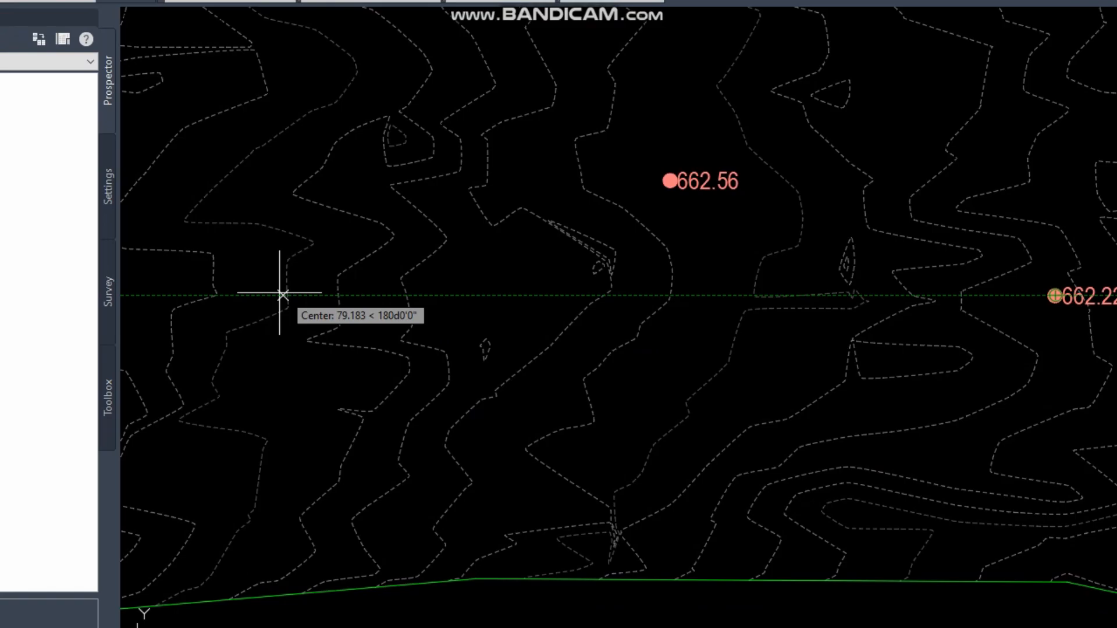
left_click(349, 295)
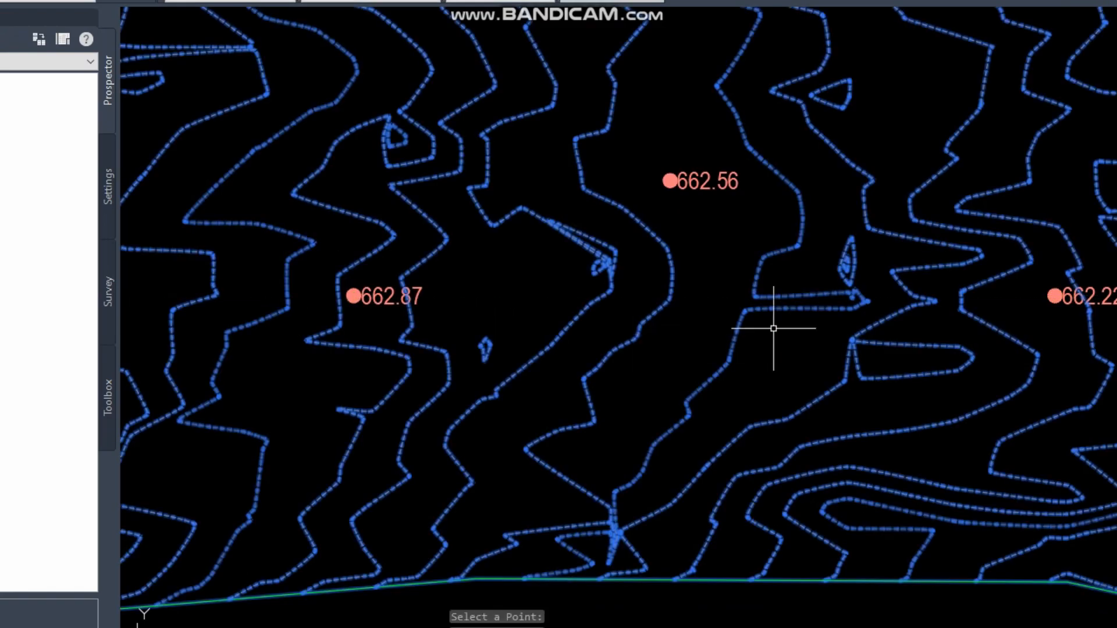
Step: Raise all elevations of the RD.04 NGL surface by 1 with Raise/Lower Surface
left_click(801, 234)
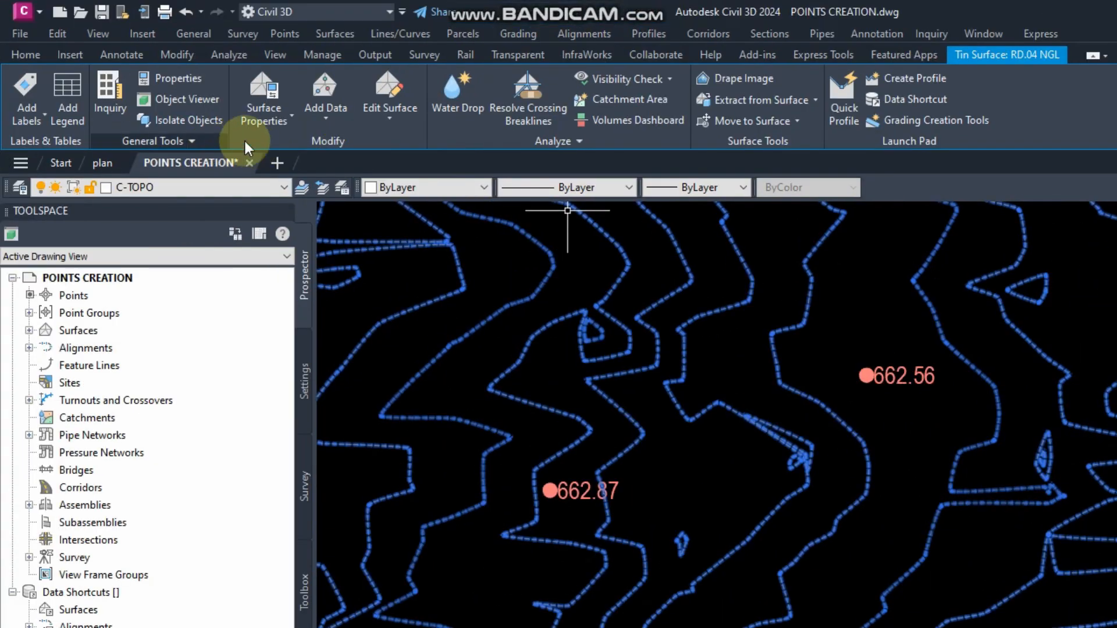
left_click(387, 118)
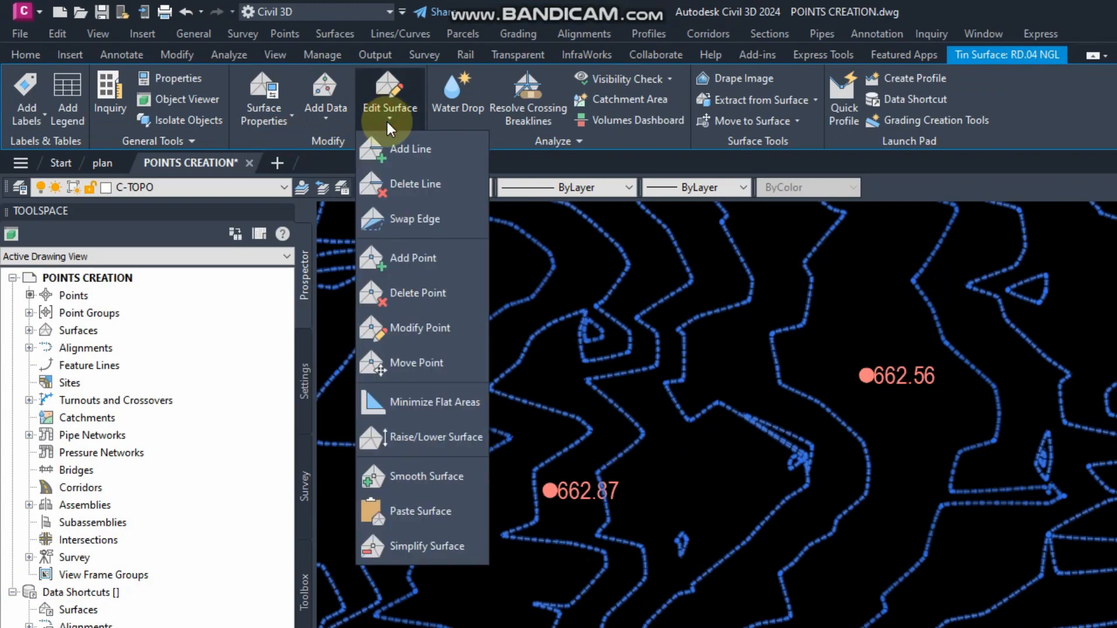
left_click(429, 440)
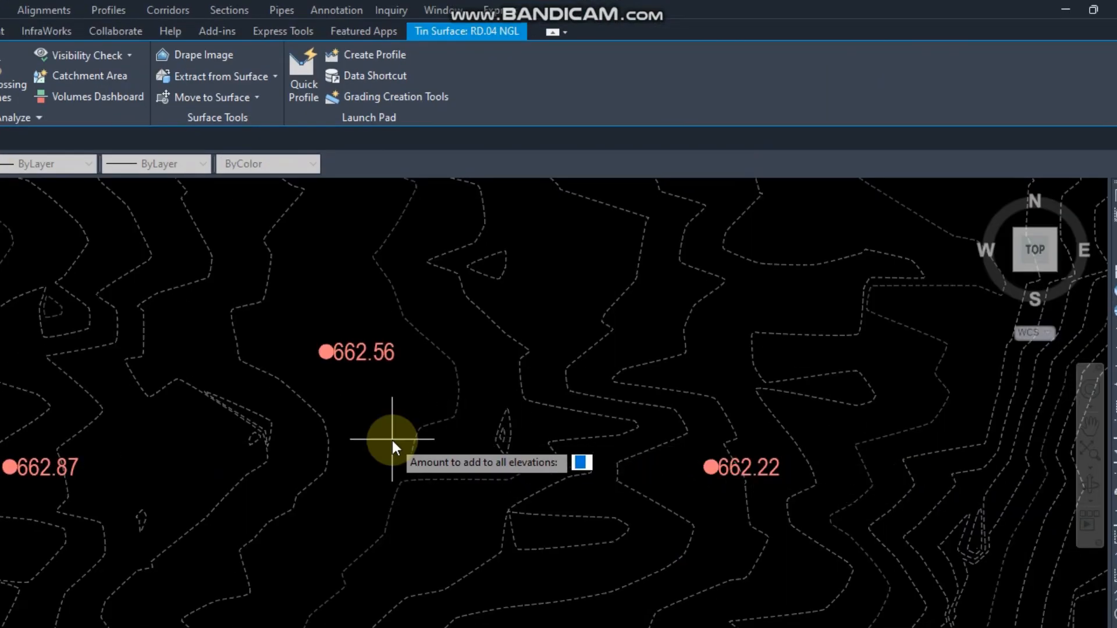
key("Return")
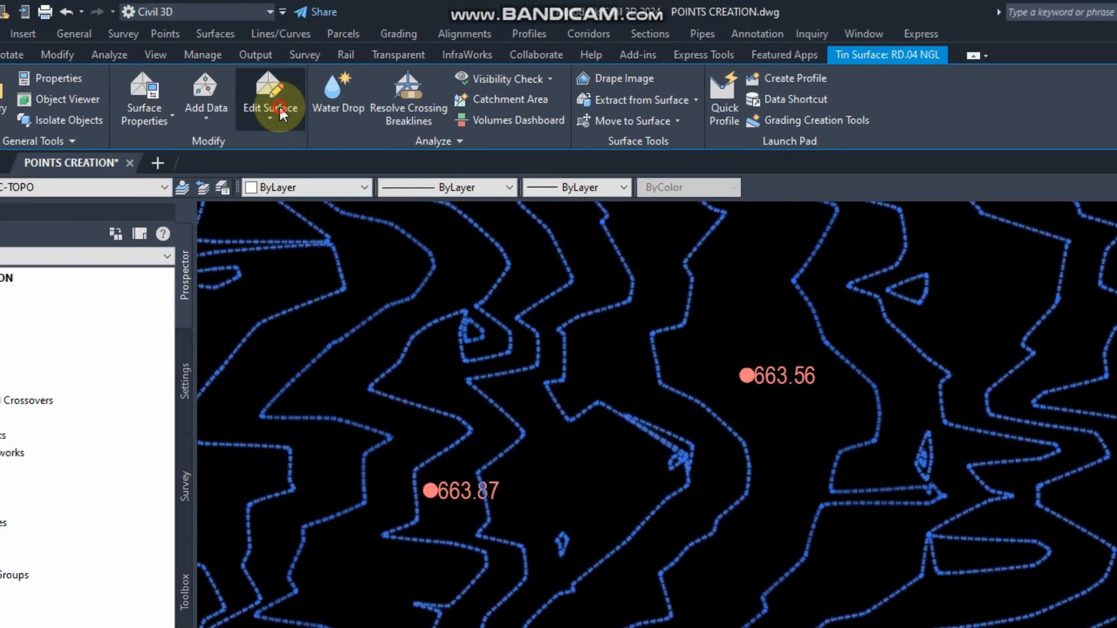
Step: Lower all elevations of the RD.04 NGL surface by adding -2 with Raise/Lower Surface
left_click(280, 107)
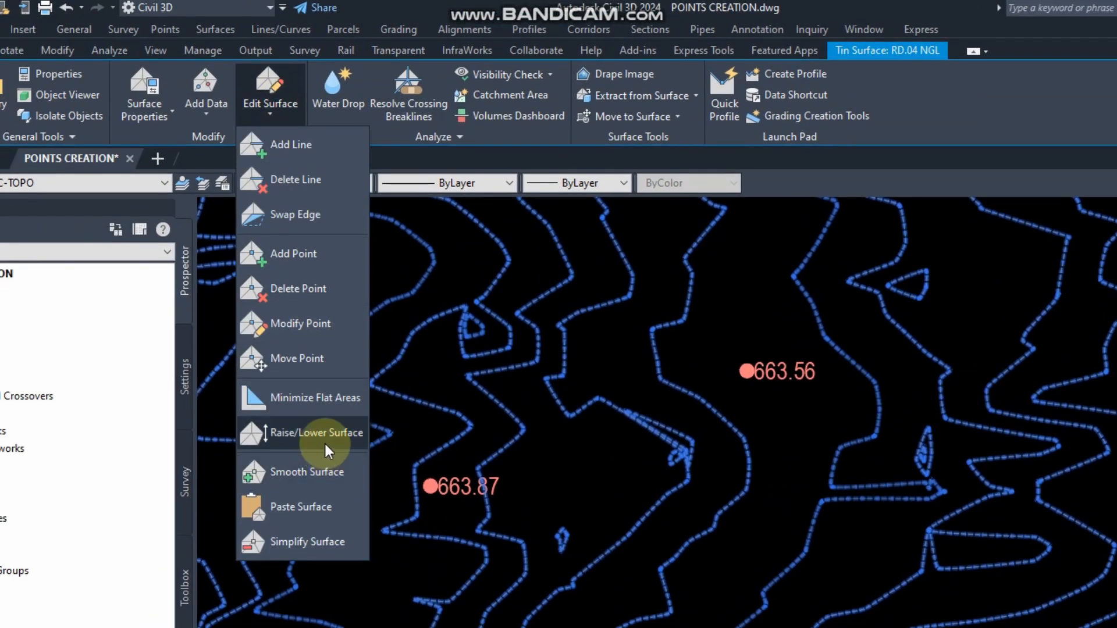
left_click(323, 442)
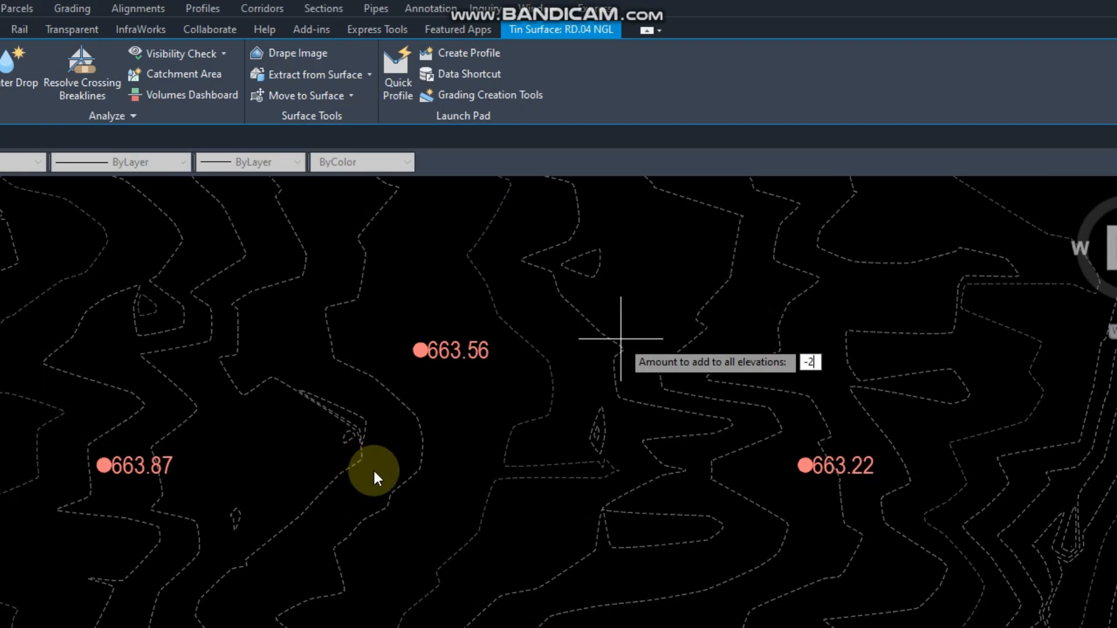
key("Return")
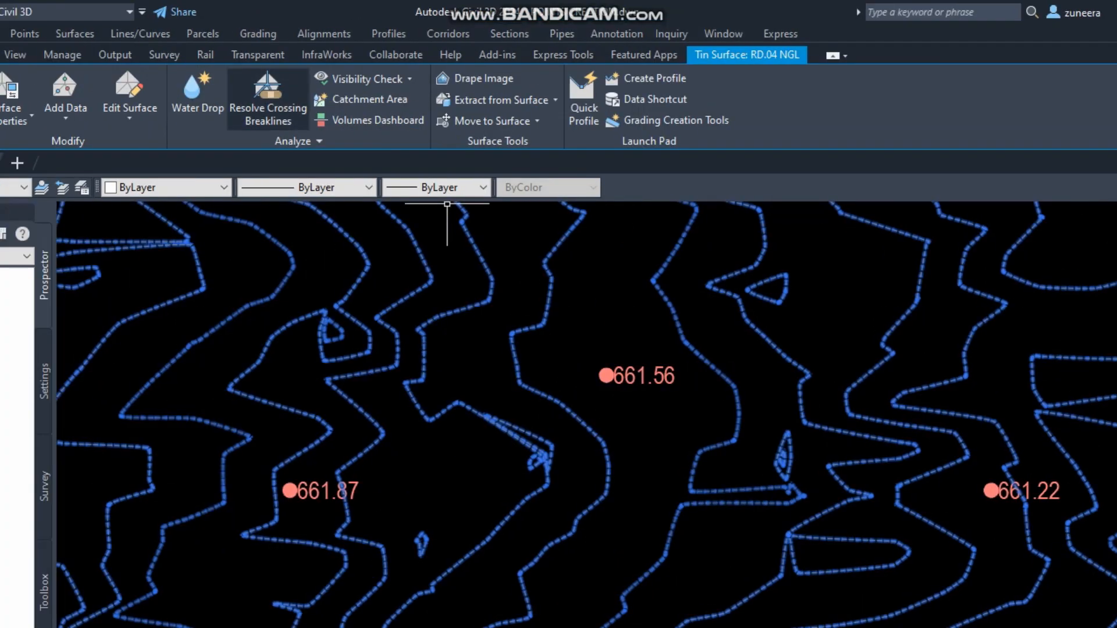
key("Escape")
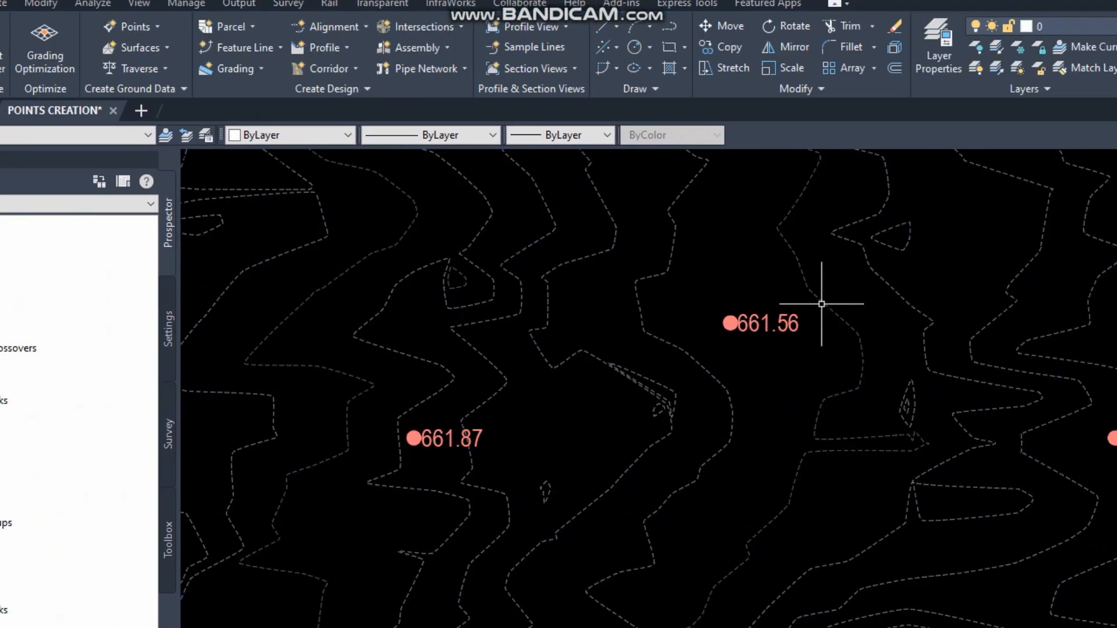
Step: Simplify the RD.04 NGL surface with Edge Contraction inside the existing surface border, removing 50% of the points
left_click(814, 304)
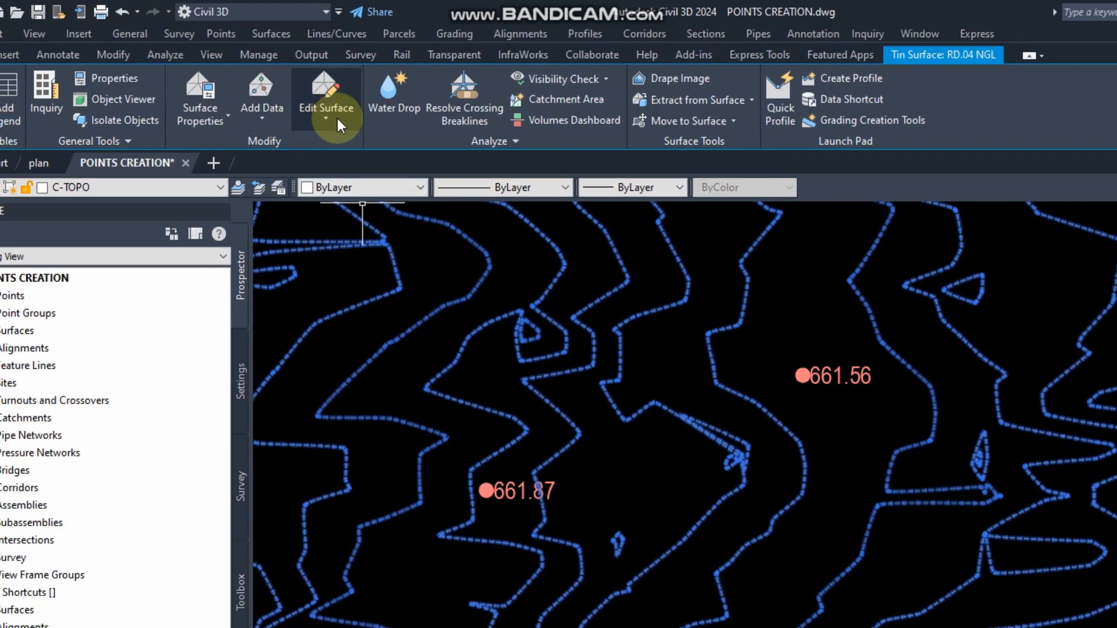
left_click(292, 113)
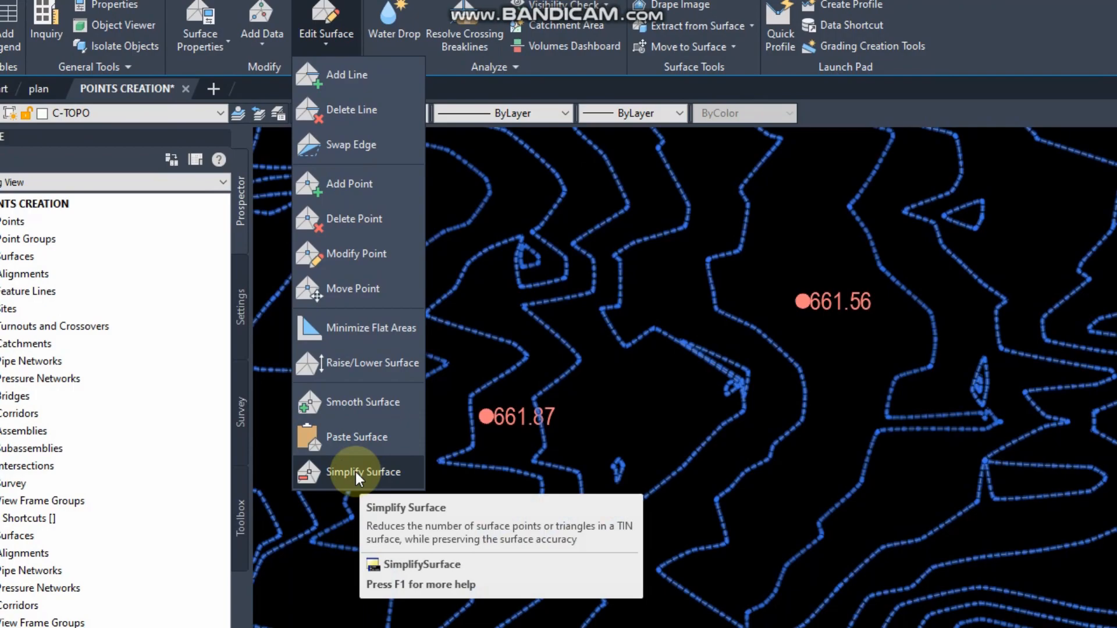
left_click(352, 469)
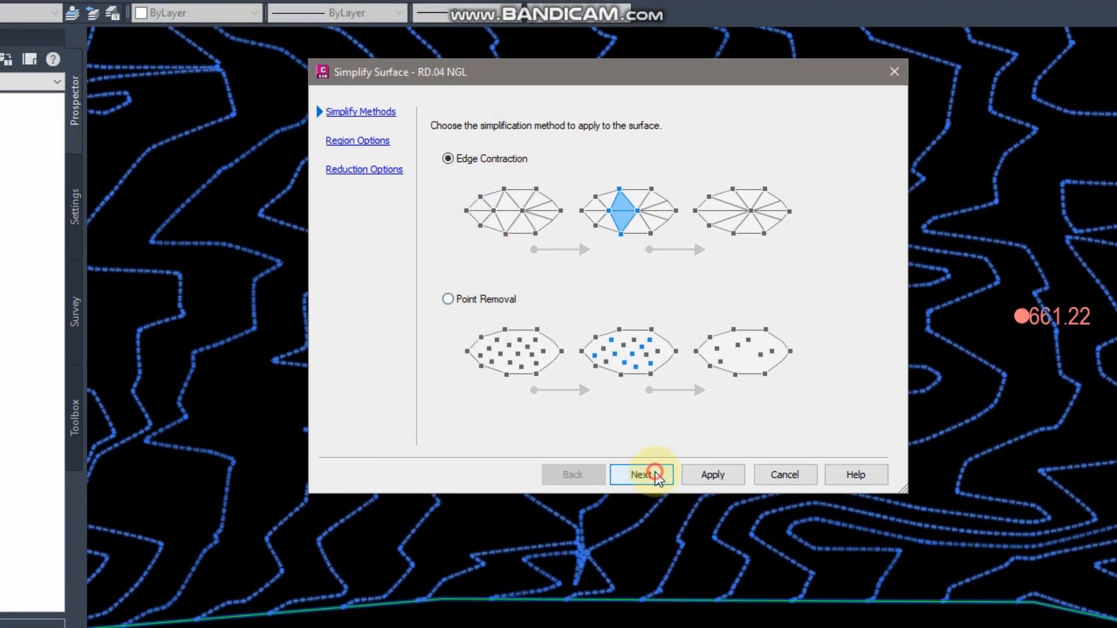
left_click(641, 521)
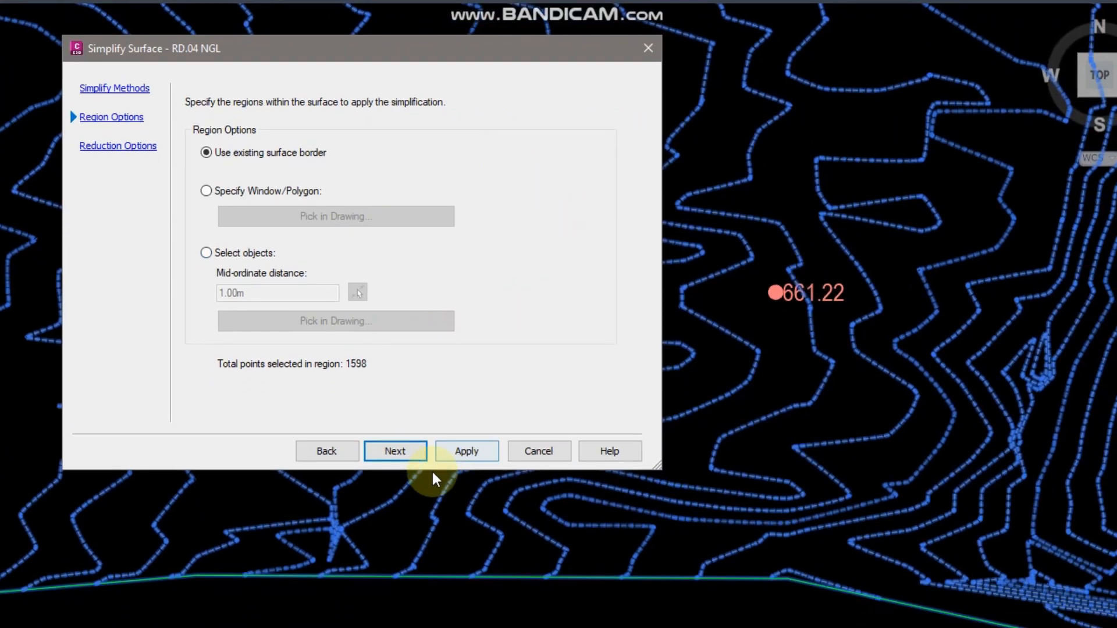
left_click(393, 473)
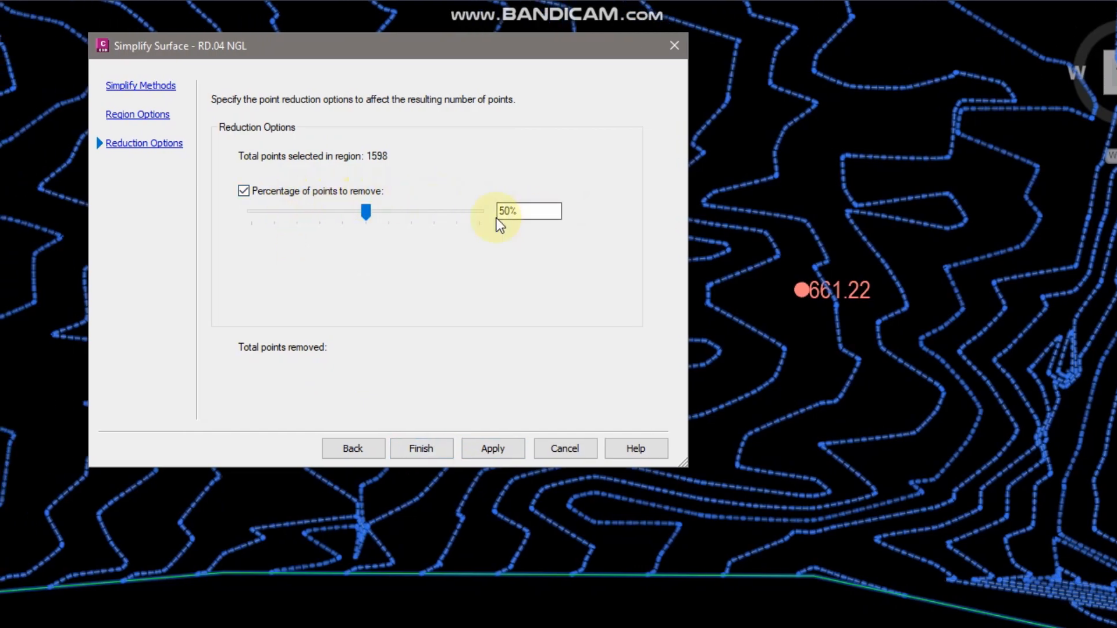
left_click(428, 416)
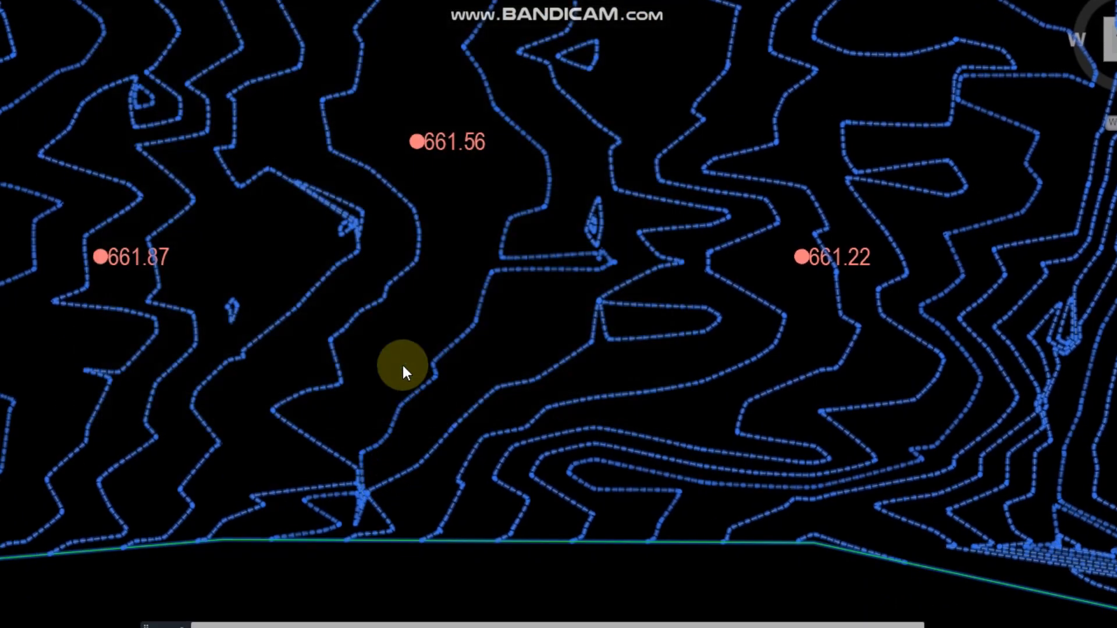
scroll(479, 337, "down", 5)
scroll(460, 348, "up", 3)
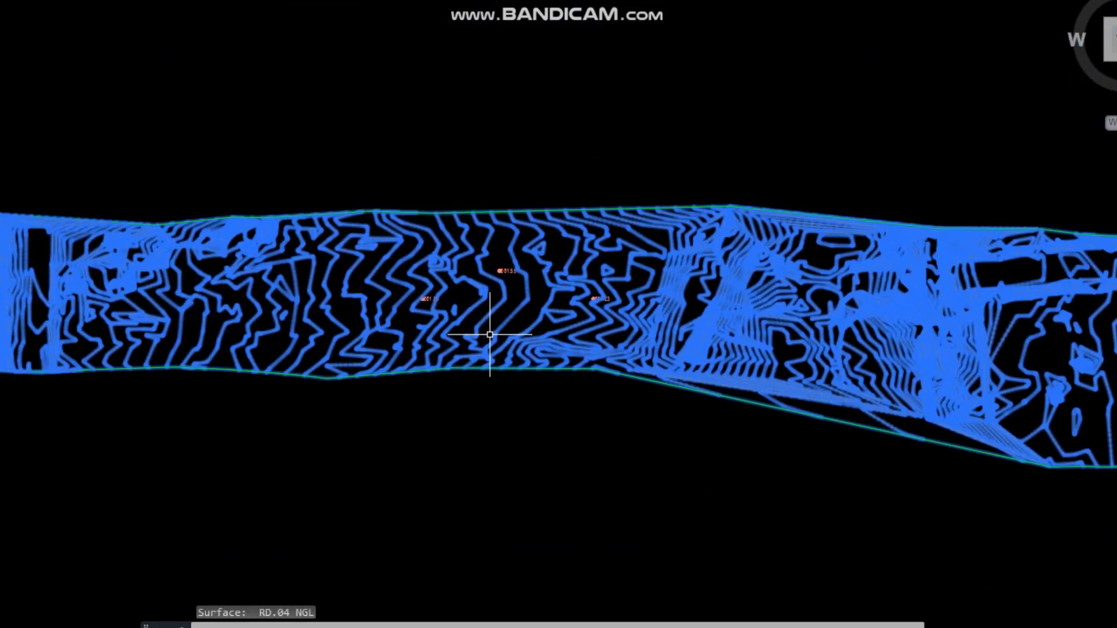
key("Escape")
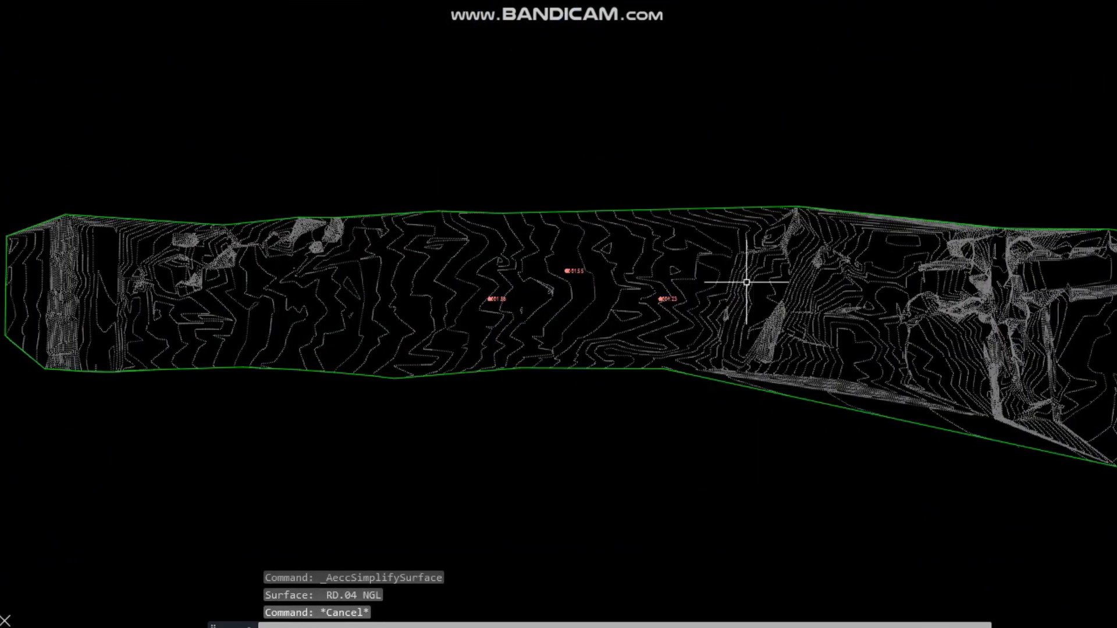
Step: Copy the RD.04 NGL surface and place the duplicate directly above the original
left_click(576, 212)
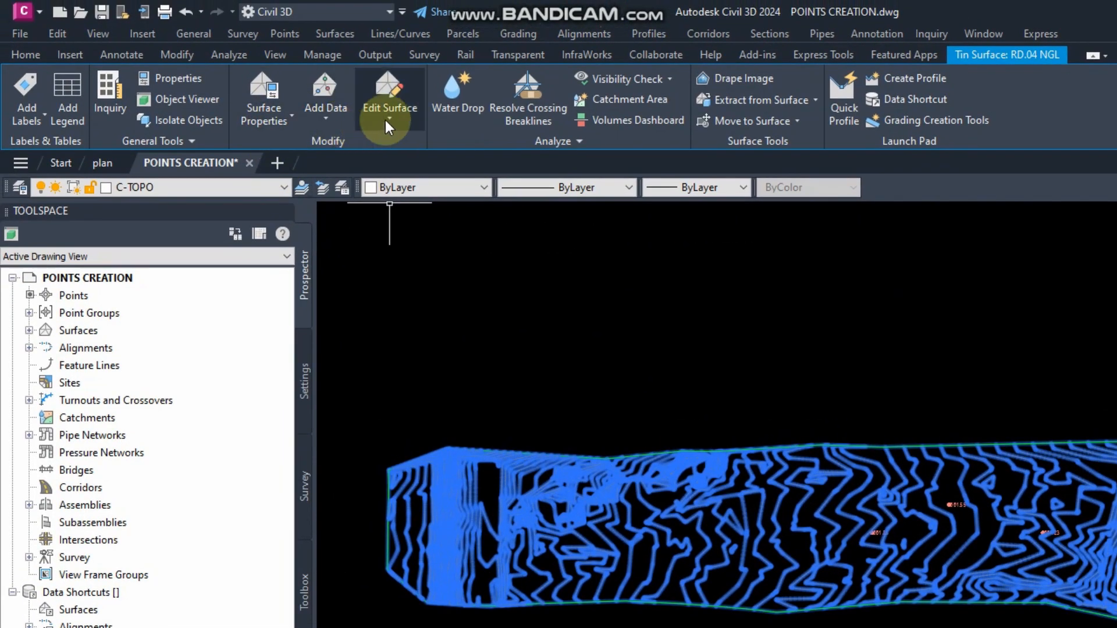
left_click(385, 116)
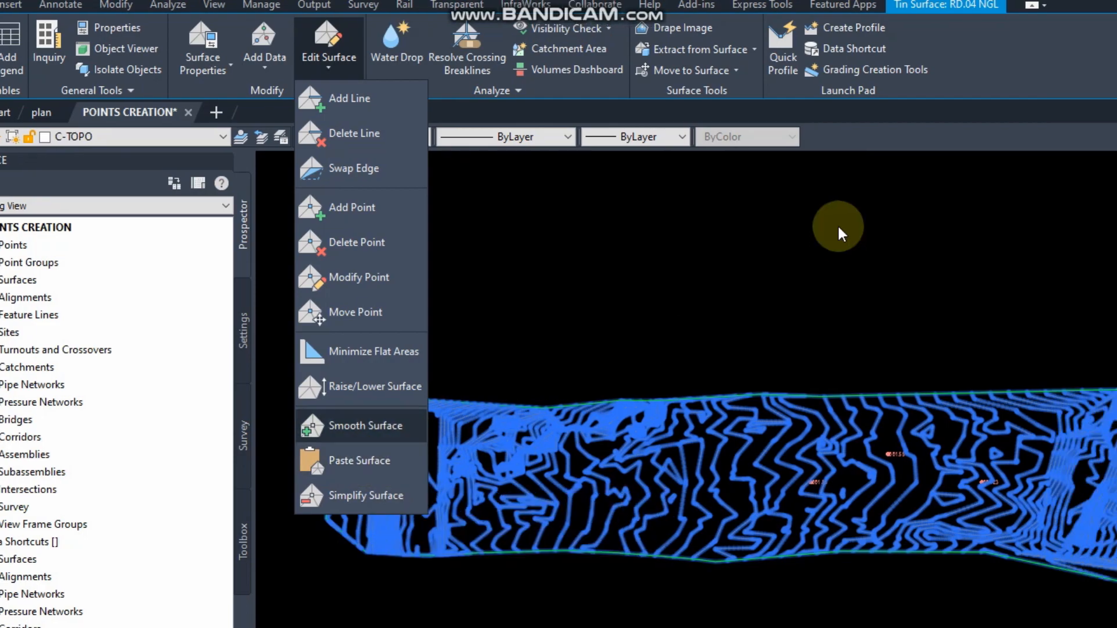
key("Escape")
key("Escape")
type("co")
key("Return")
key("Return")
left_click(759, 431)
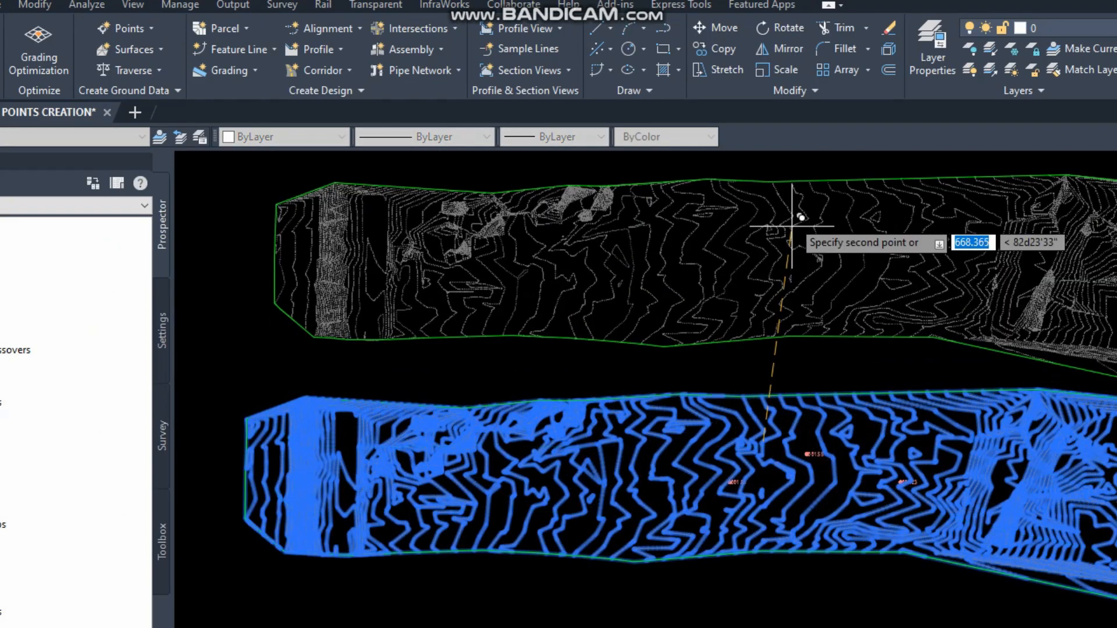
left_click(747, 255)
Step: Explode the copied surface above the original into separate contour and boundary lines
key("Escape")
middle_click_drag(556, 355, 647, 401)
key("Return")
left_click(616, 346)
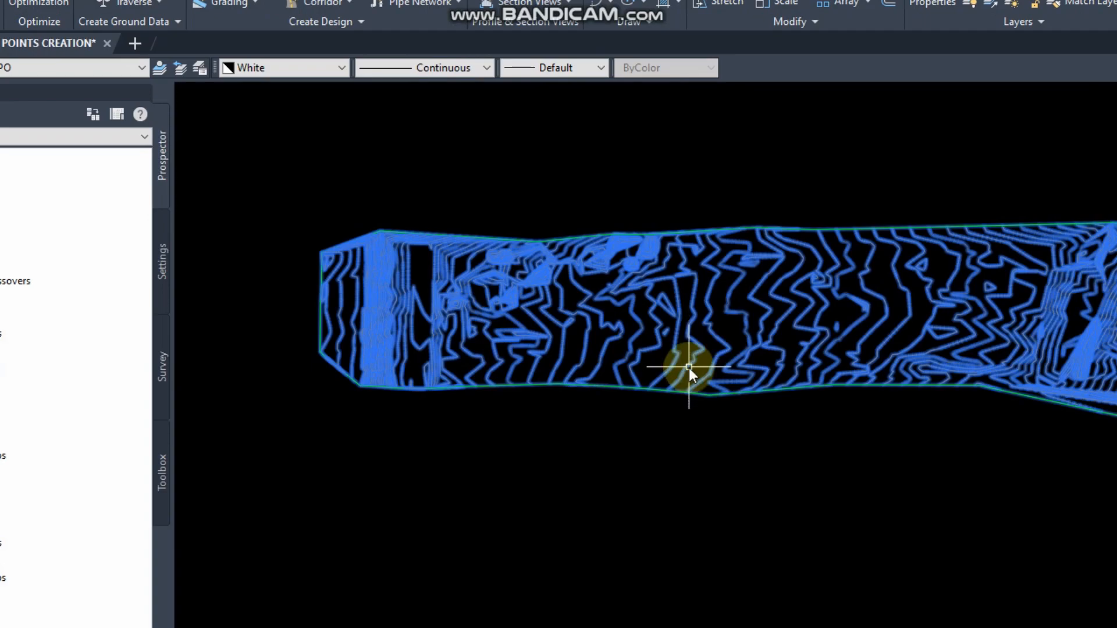
type("x")
key("Return")
Step: Delete the green boundary line around the exploded copy
left_click(734, 410)
left_click(712, 383)
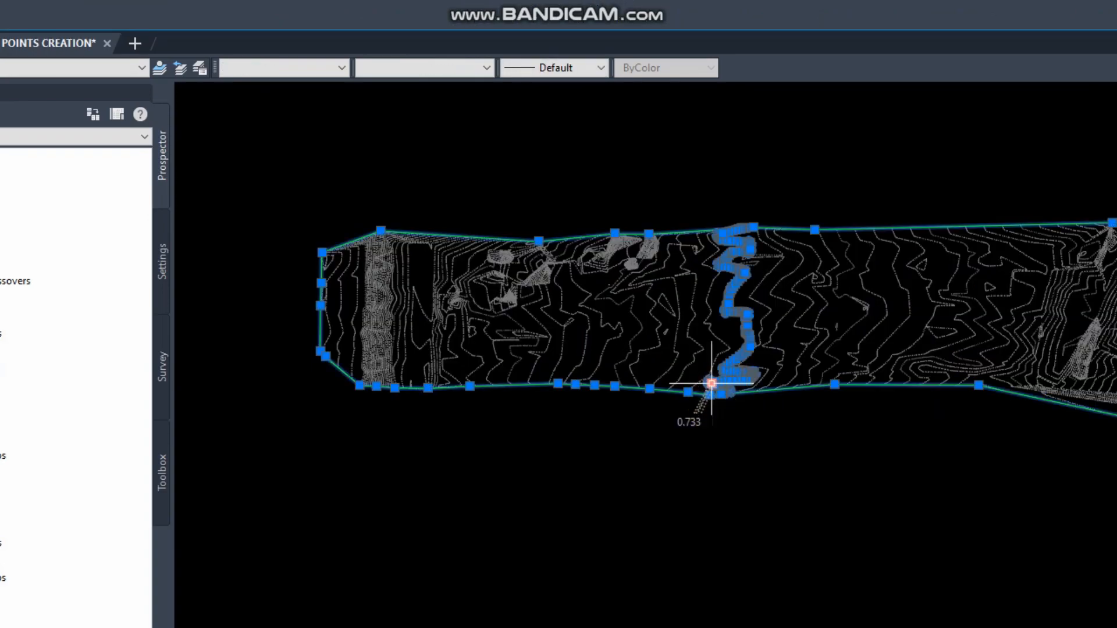
key("Escape")
scroll(523, 399, "up", 4)
left_click(526, 362)
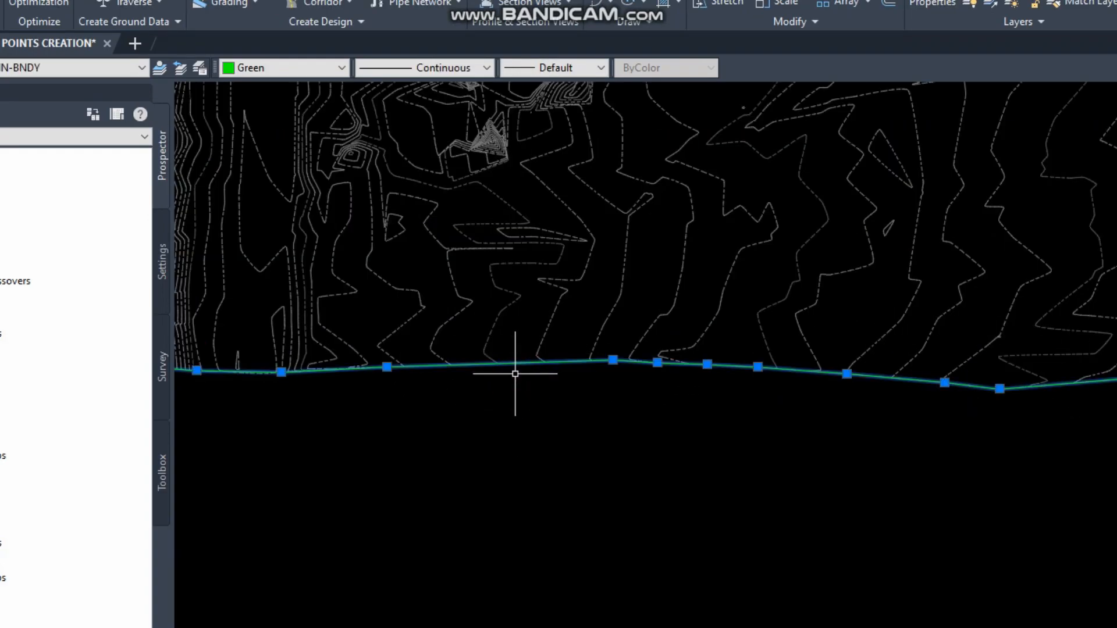
key("Escape")
Step: Delete the contours crossing a narrow vertical strip left of the middle of the exploded copy
scroll(515, 374, "down", 5)
left_click(776, 432)
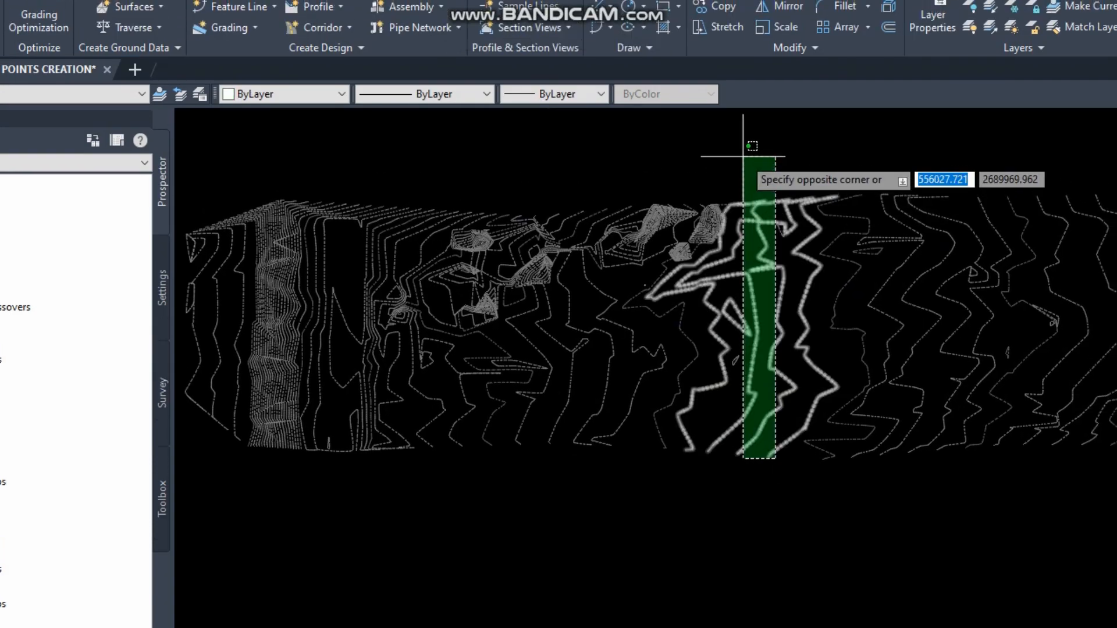
left_click(743, 155)
key("Delete")
scroll(756, 419, "down", 3)
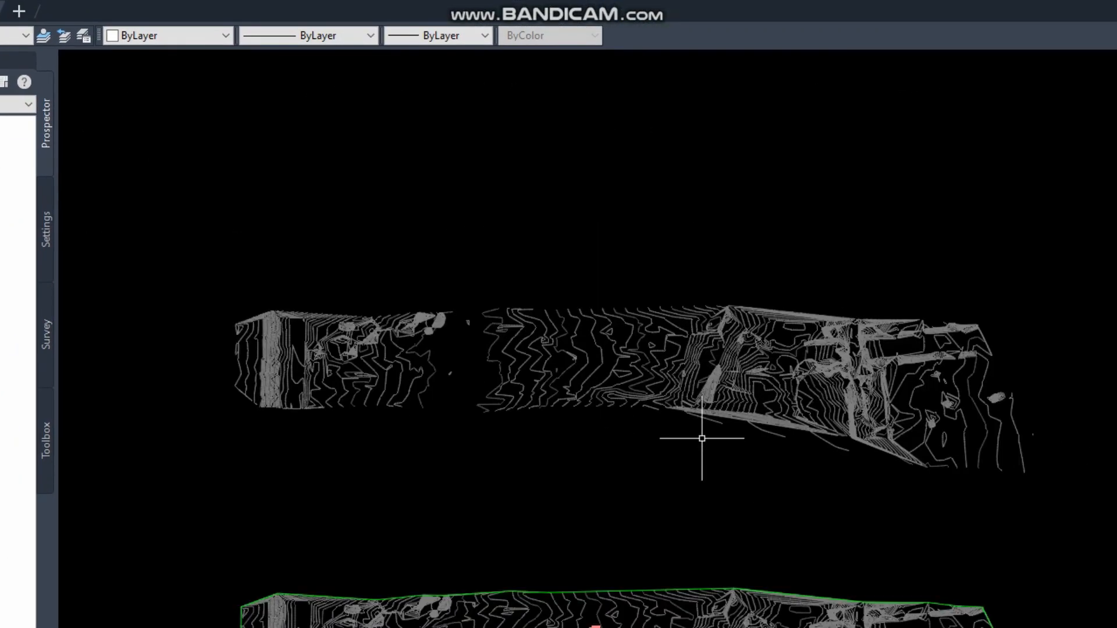
Step: Delete the contours crossing a second vertical strip right of the middle of the exploded copy, including the leftover lines there
left_click(764, 437)
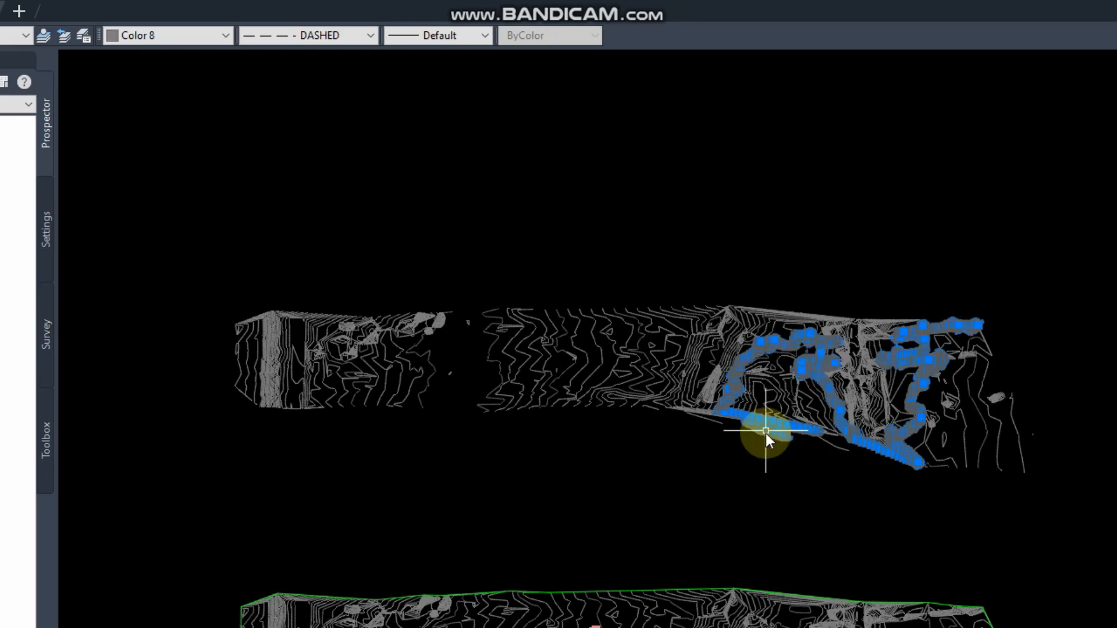
key("Escape")
left_click(717, 443)
left_click(723, 255)
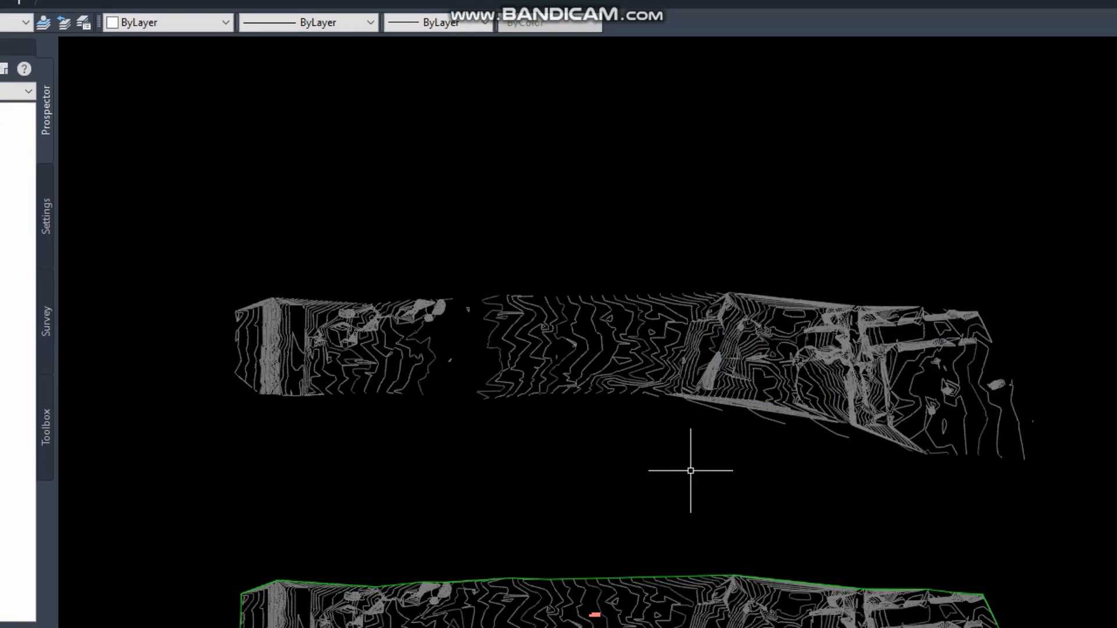
left_click(721, 459)
left_click(706, 282)
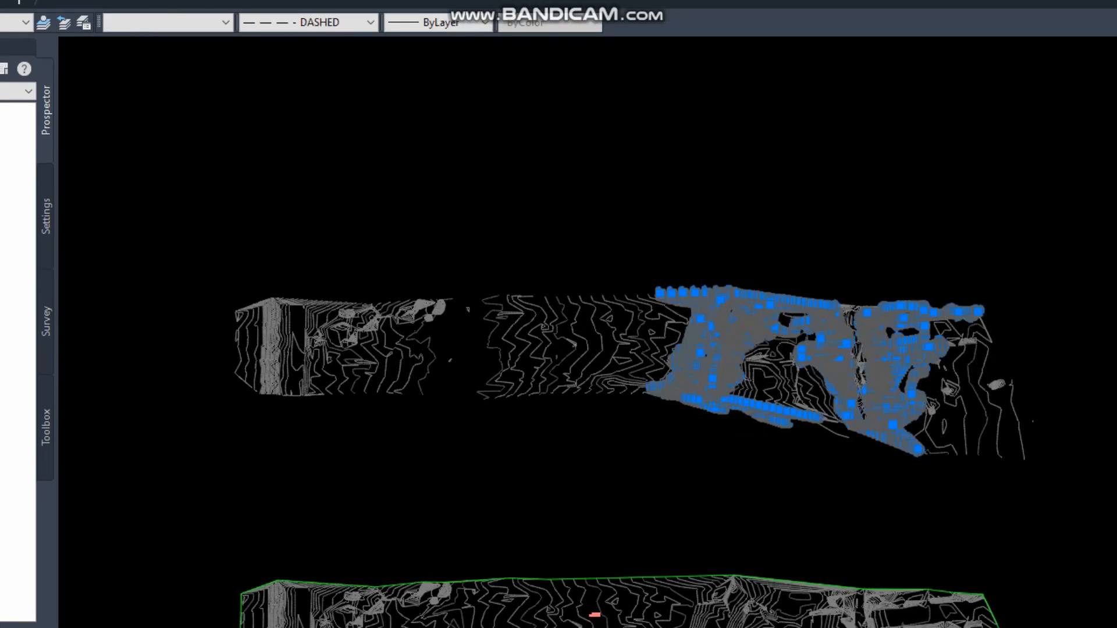
key("Delete")
scroll(669, 389, "up", 2)
left_click(716, 429)
left_click(682, 393)
key("Delete")
mouse_move(381, 259)
middle_mouse_down()
mouse_move(460, 246)
mouse_move(661, 249)
middle_mouse_up()
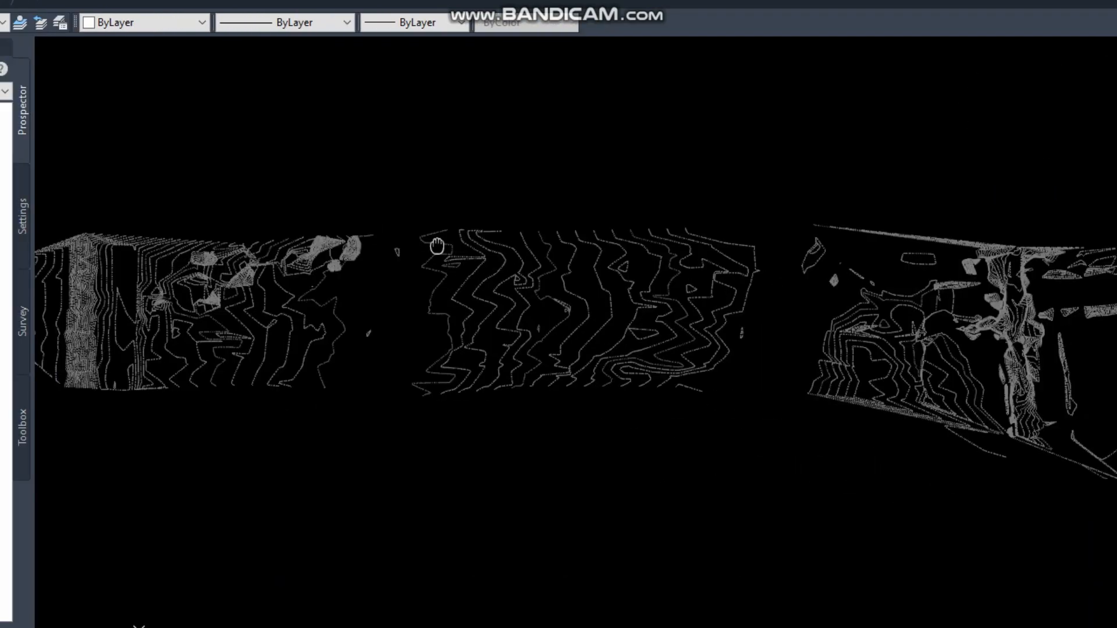
left_click(613, 367)
key("Escape")
Step: Delete the RD.04 NGL surface from the drawing's surfaces
left_click(27, 167)
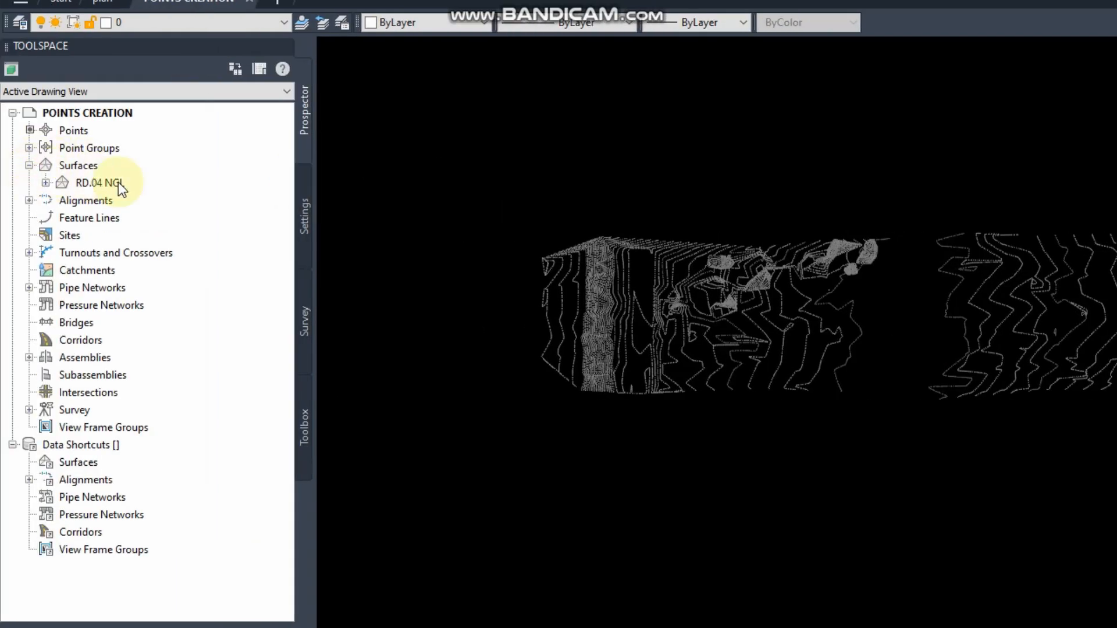
right_click(83, 167)
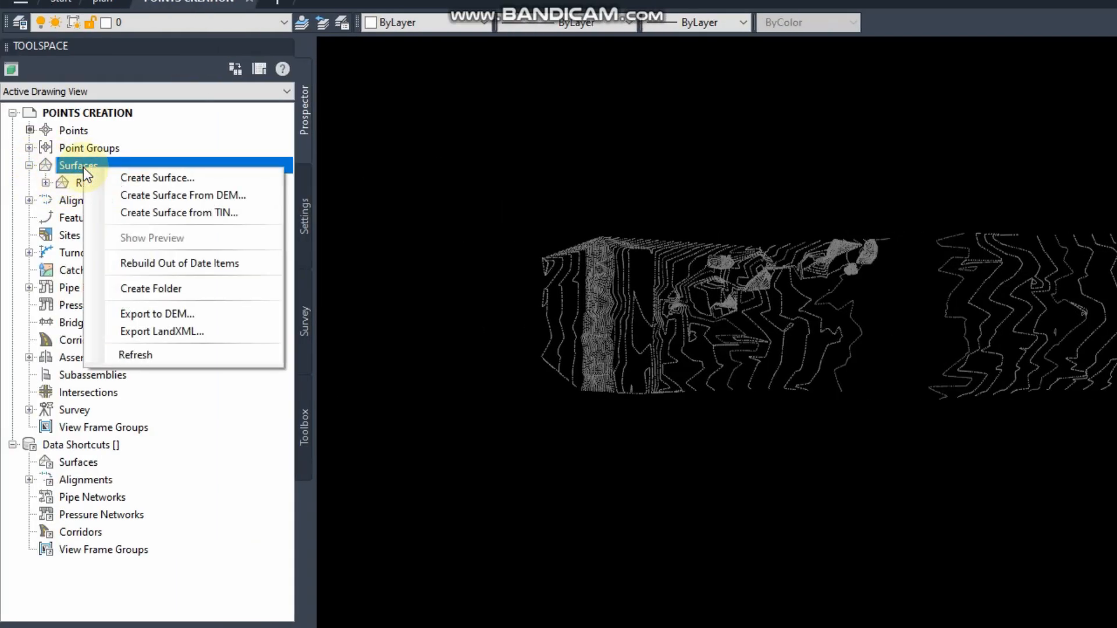
key("Escape")
left_click(111, 184)
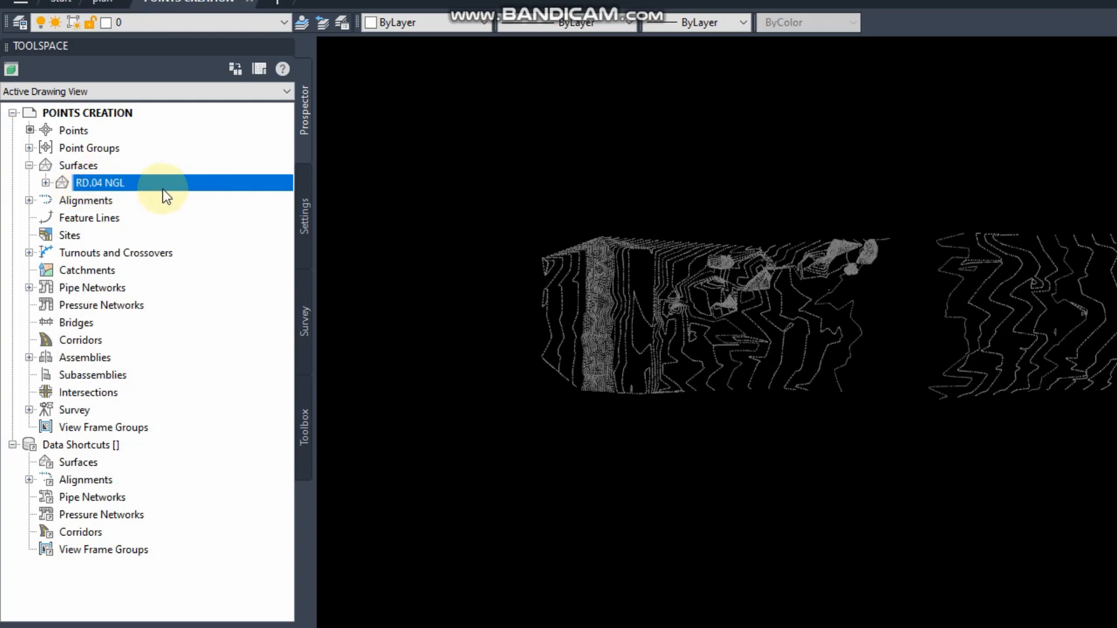
right_click(137, 191)
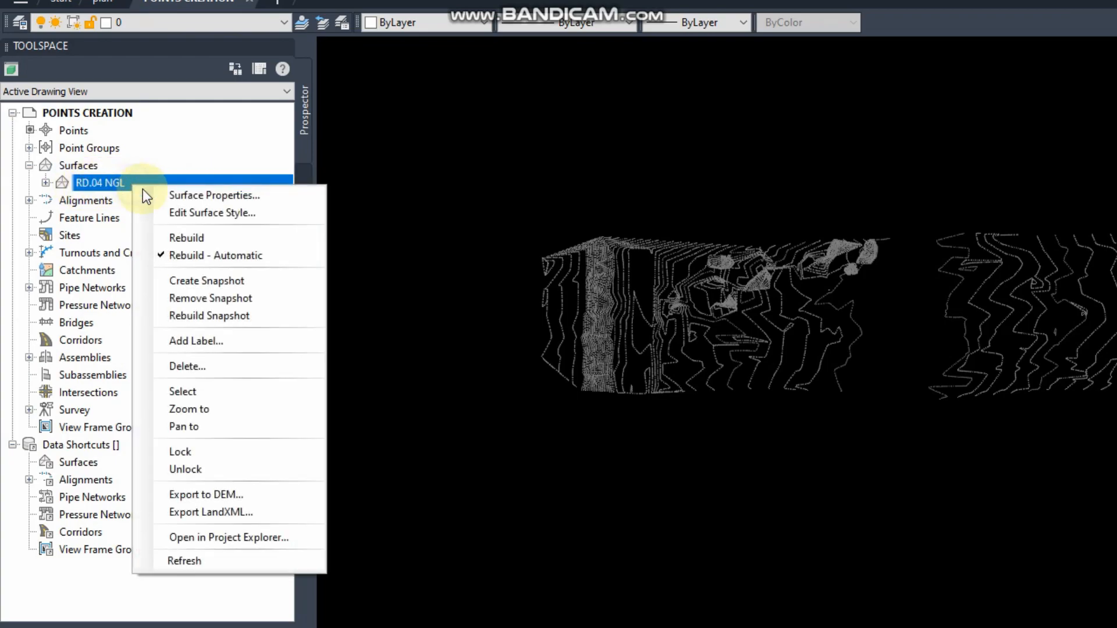
left_click(207, 364)
left_click(840, 354)
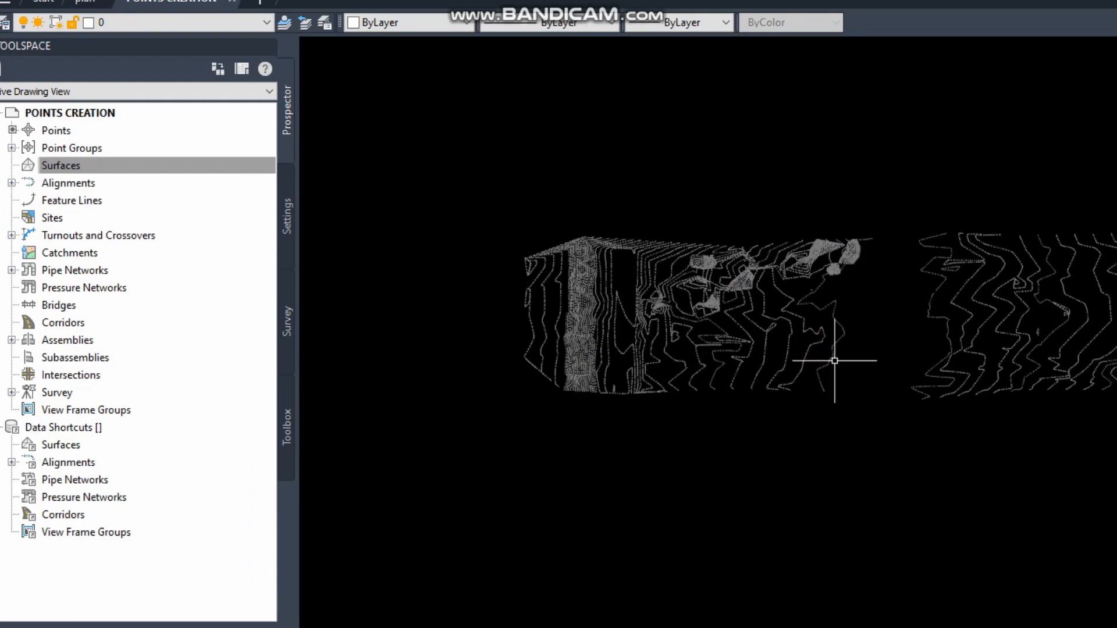
Step: Create a new TIN surface named 1, keeping the default contour style
scroll(812, 371, "up", 5)
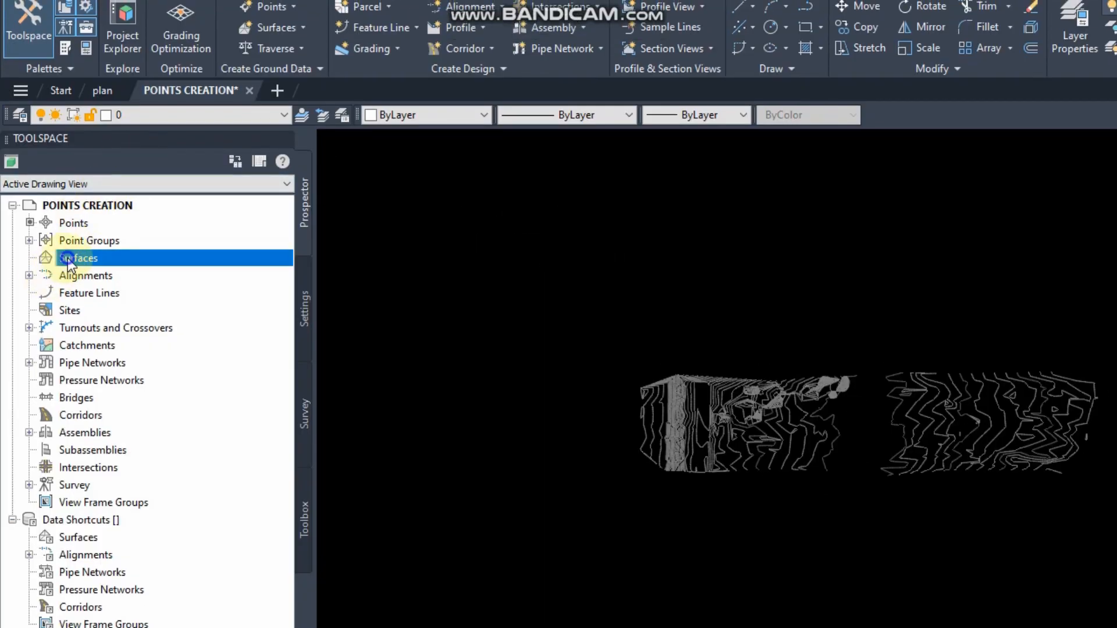
right_click(69, 259)
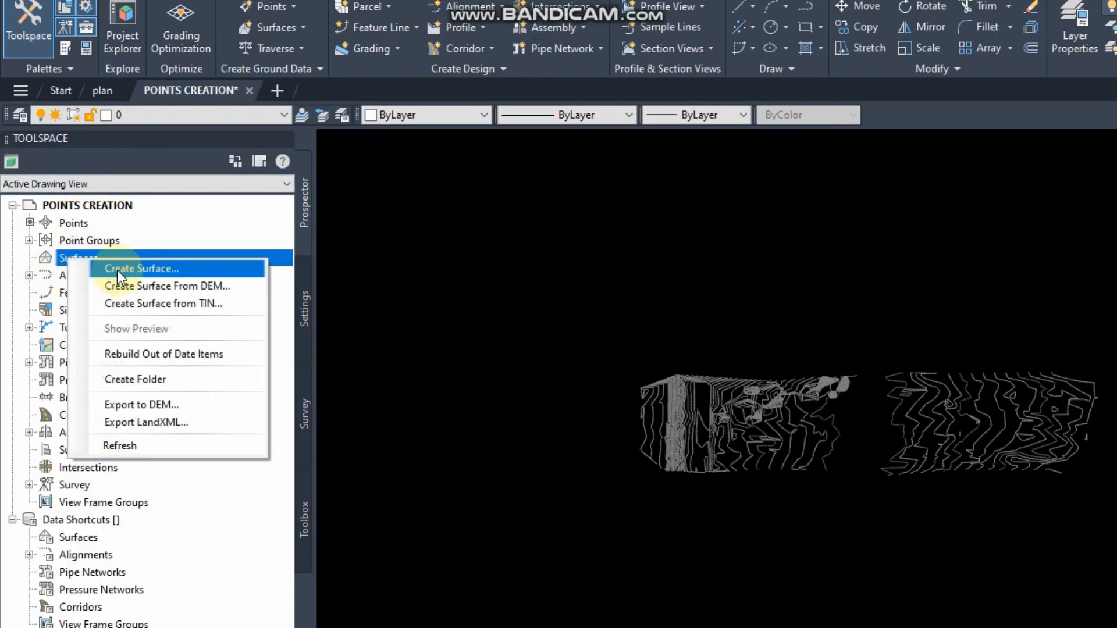
left_click(151, 264)
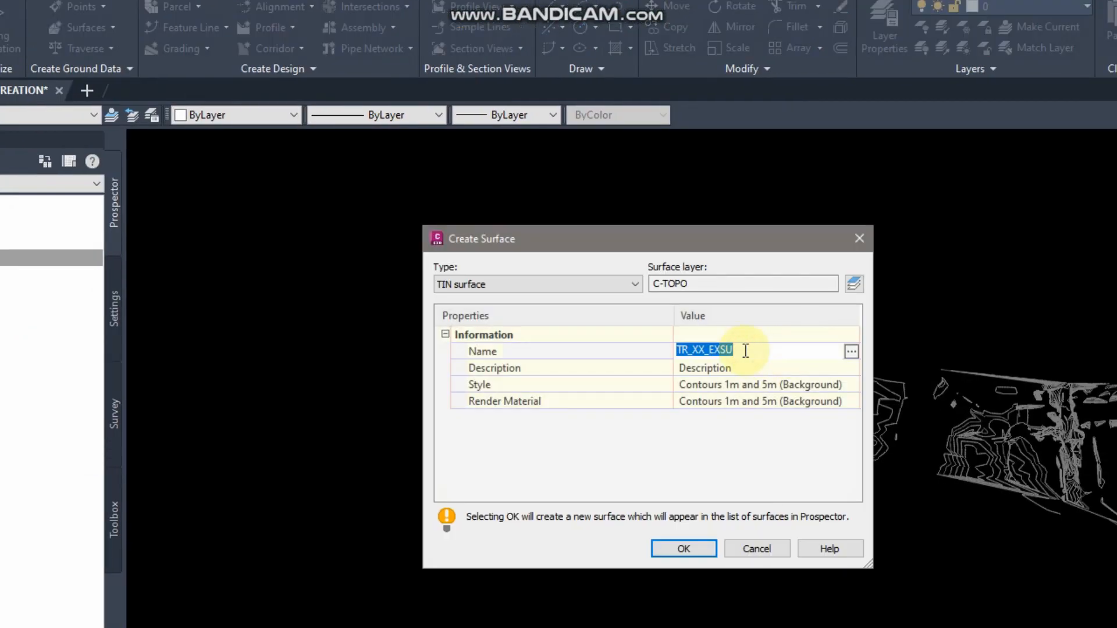
type("1")
left_click(680, 548)
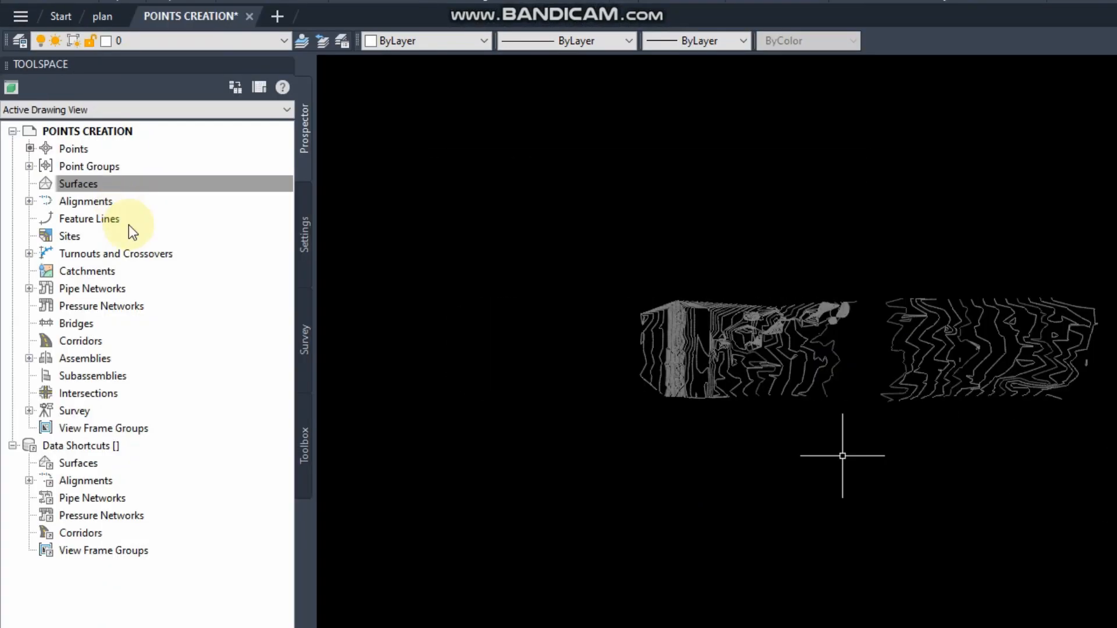
Step: Create another TIN surface named 2, keeping the default contour style
right_click(93, 185)
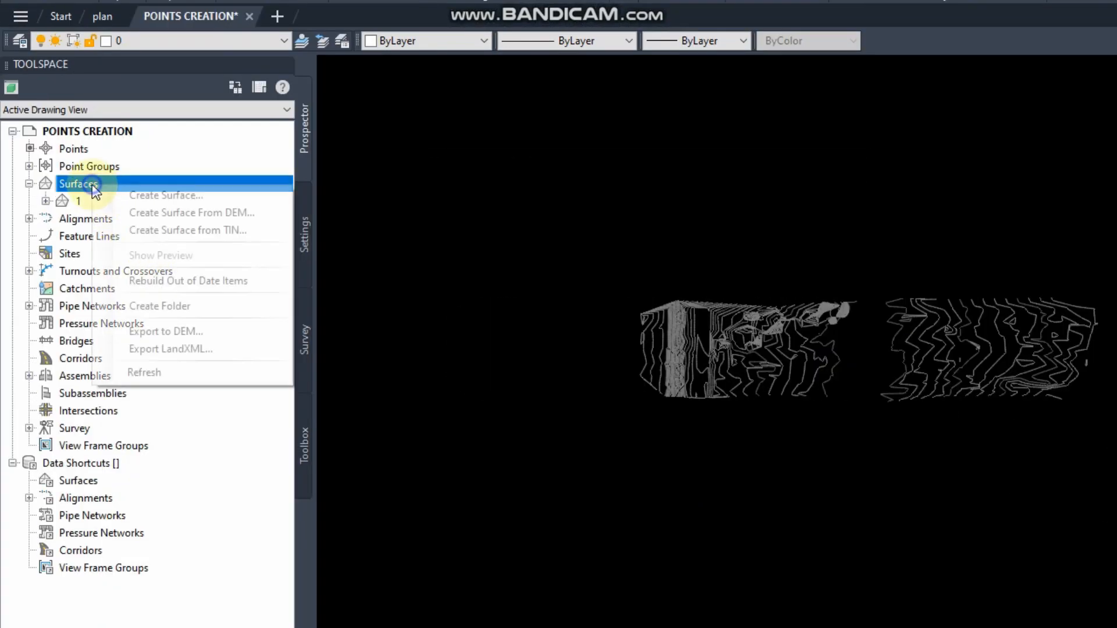
left_click(143, 194)
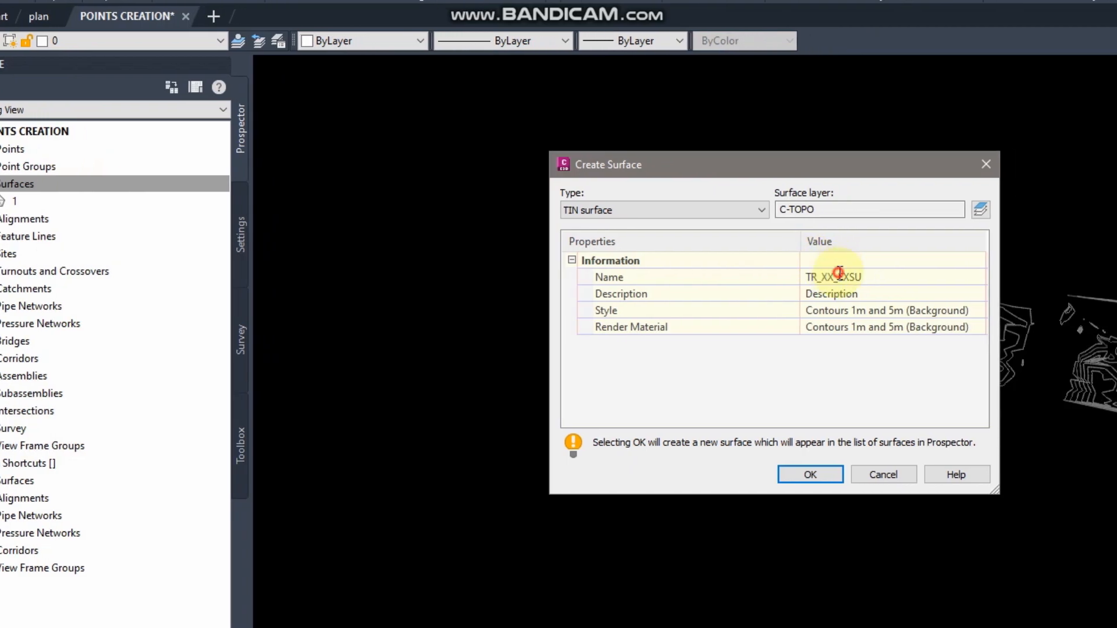
left_click(821, 277)
type("1")
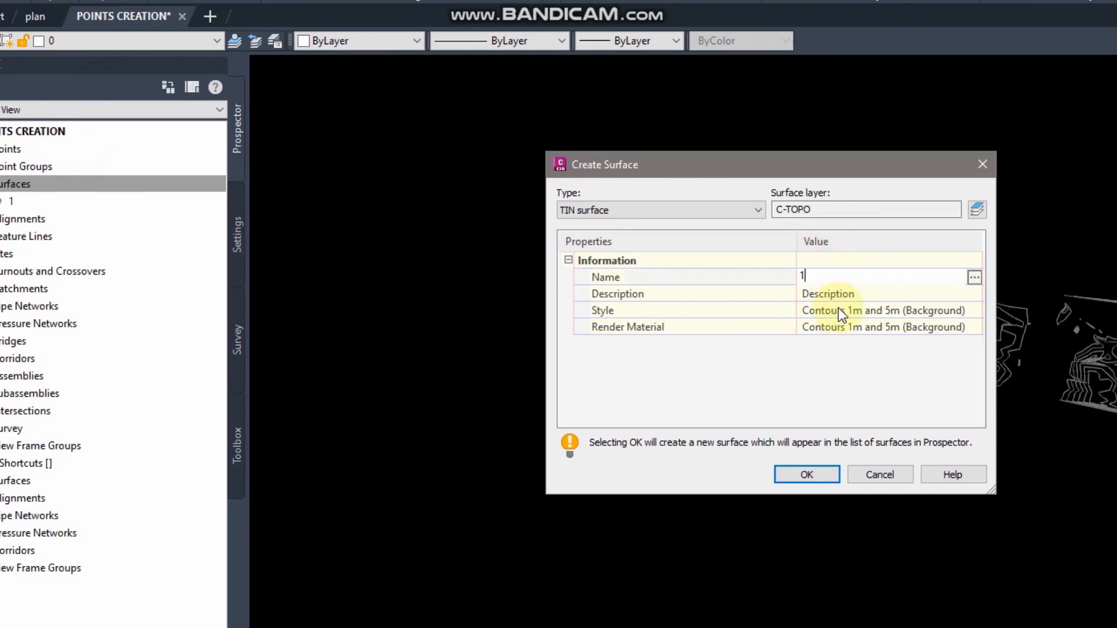
key("BackSpace")
type("2")
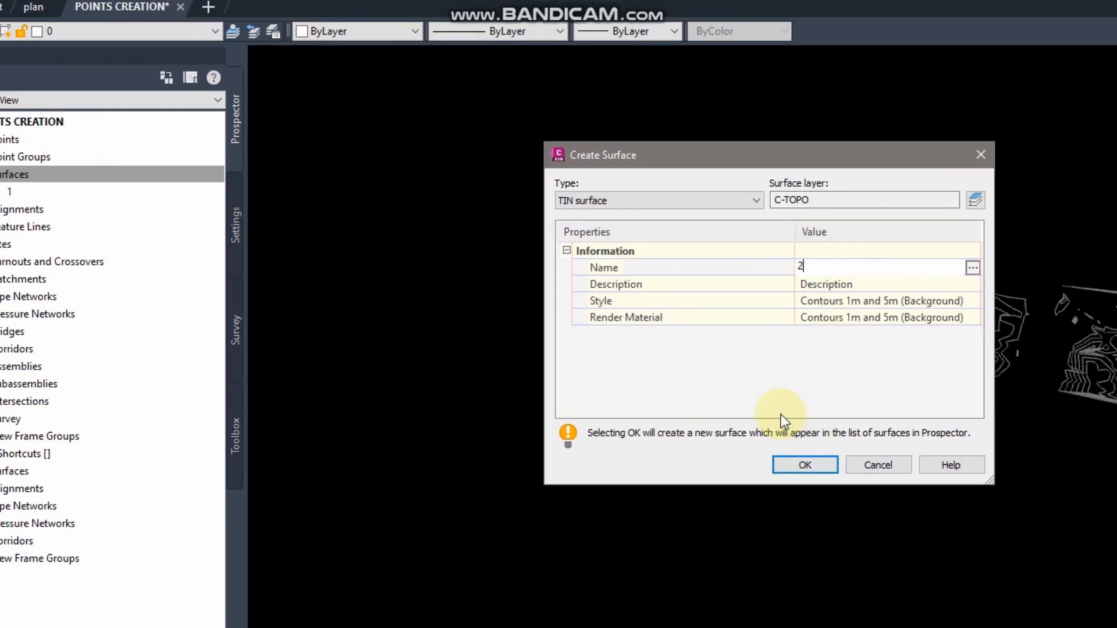
left_click(814, 467)
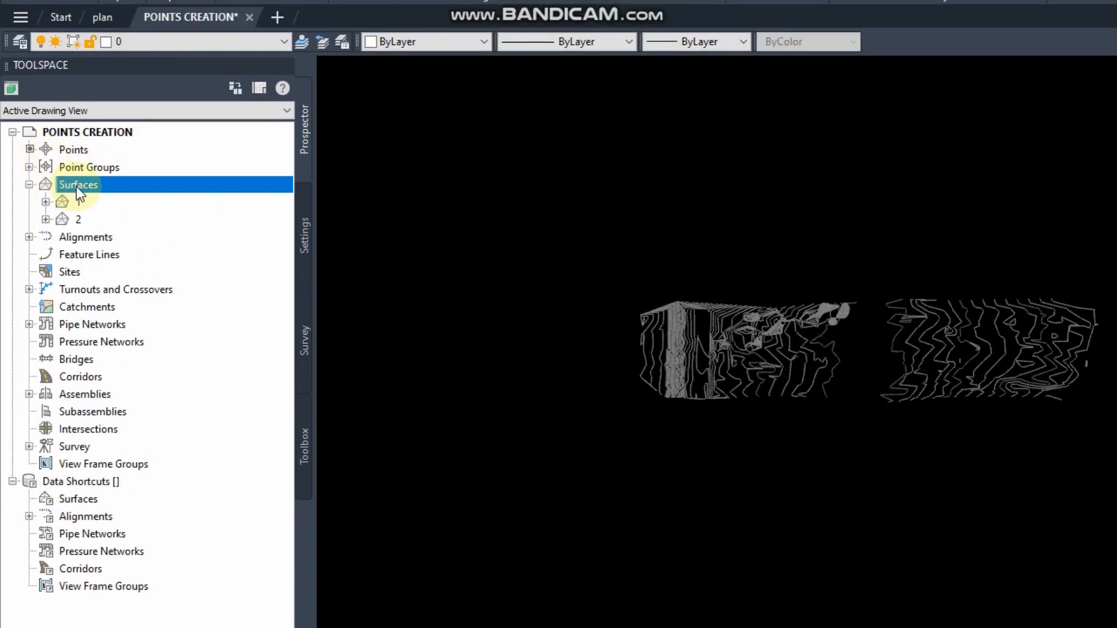
Step: Create a third TIN surface named 3 with the default contour style
right_click(80, 194)
left_click(123, 197)
left_click(859, 276)
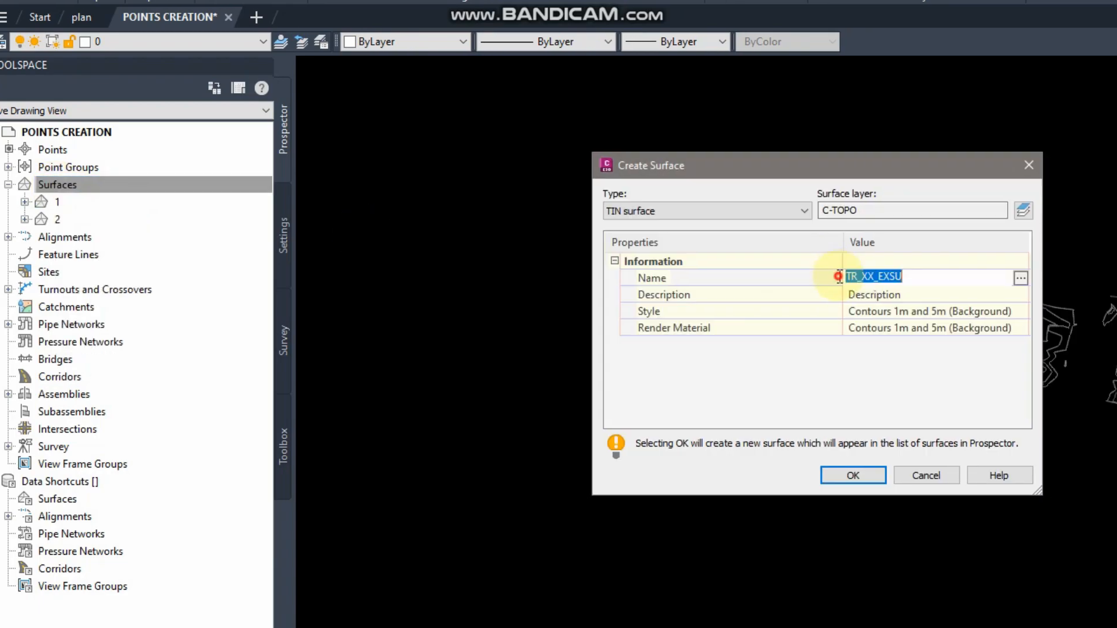
type("3")
left_click(820, 474)
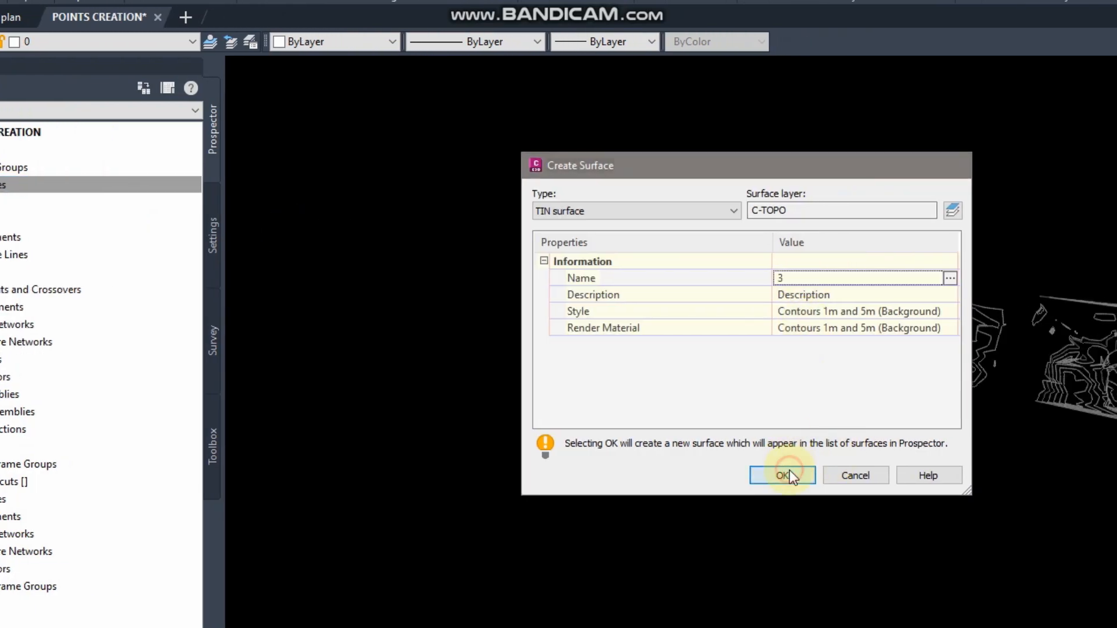
Step: Create a TIN surface named all surfaces (1-3) with the default contour style
right_click(93, 183)
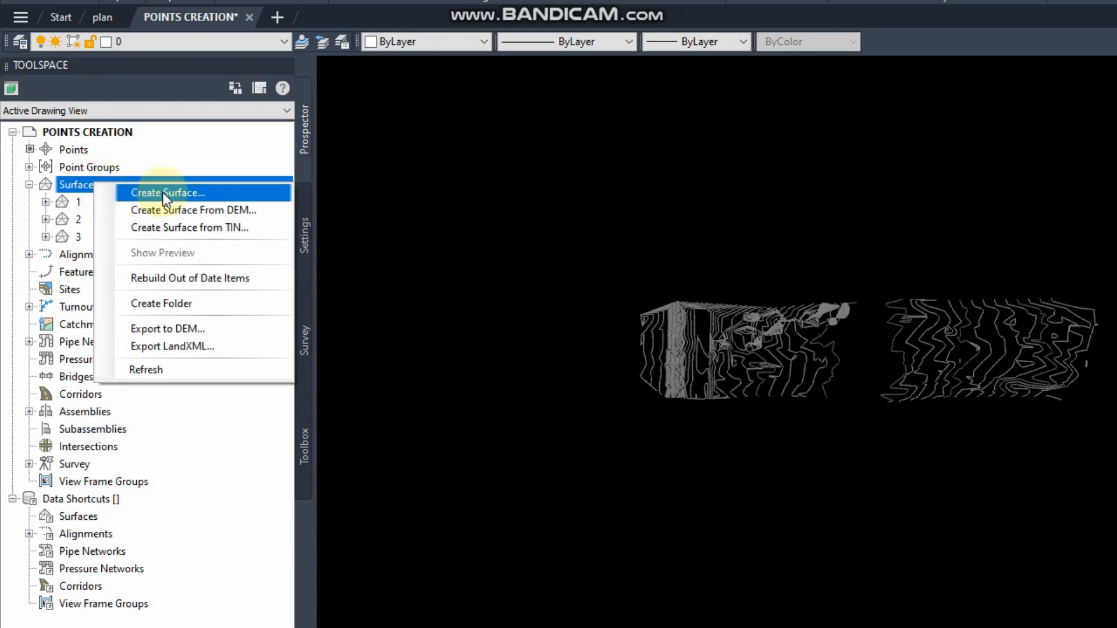
left_click(163, 192)
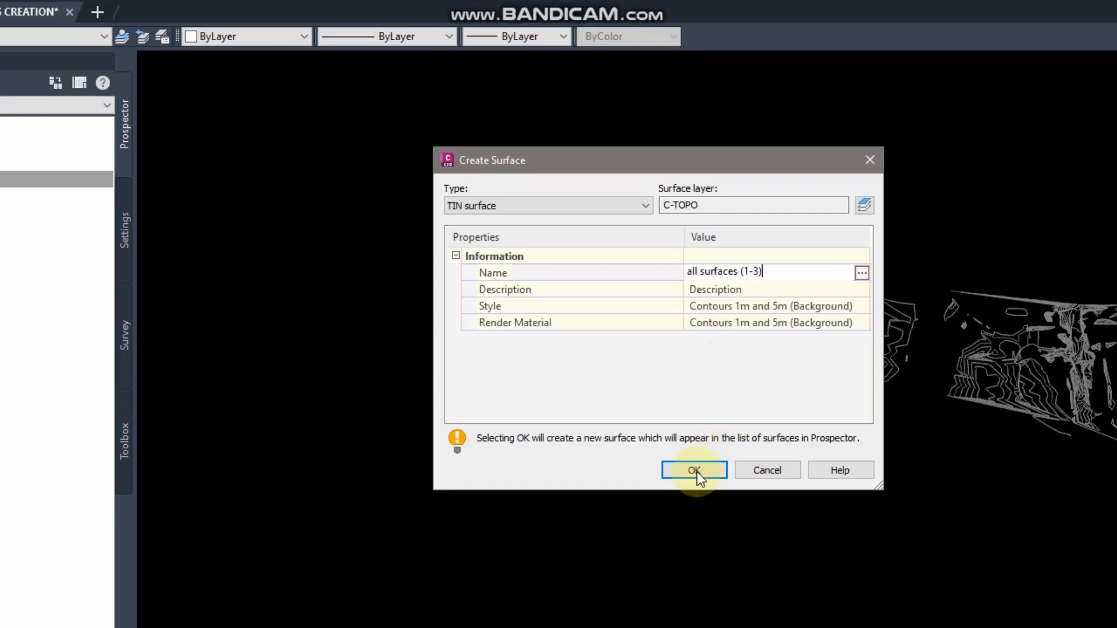
left_click(695, 475)
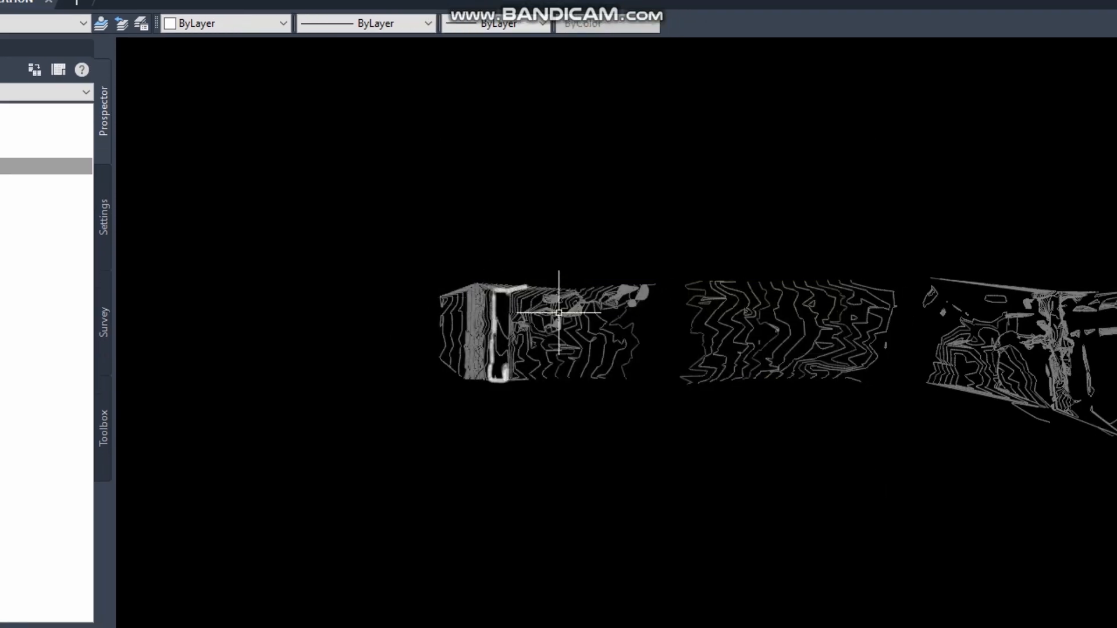
Step: Set up contour data in surface 1's definition with the description 1, keeping the default weeding and supplementing factors
left_click(45, 184)
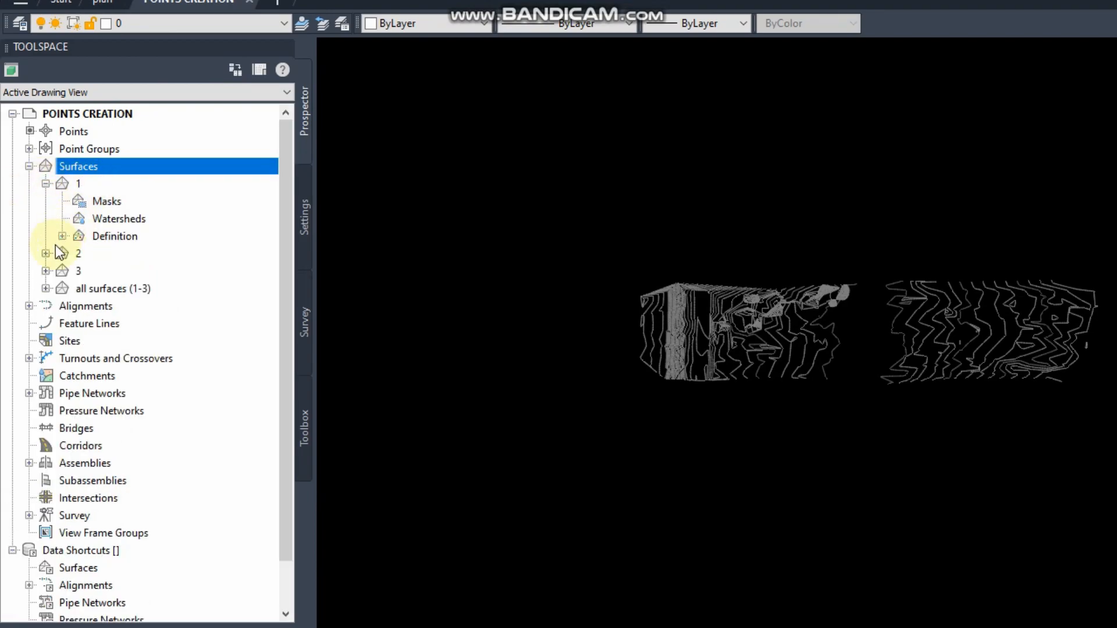
left_click(62, 236)
left_click(131, 289)
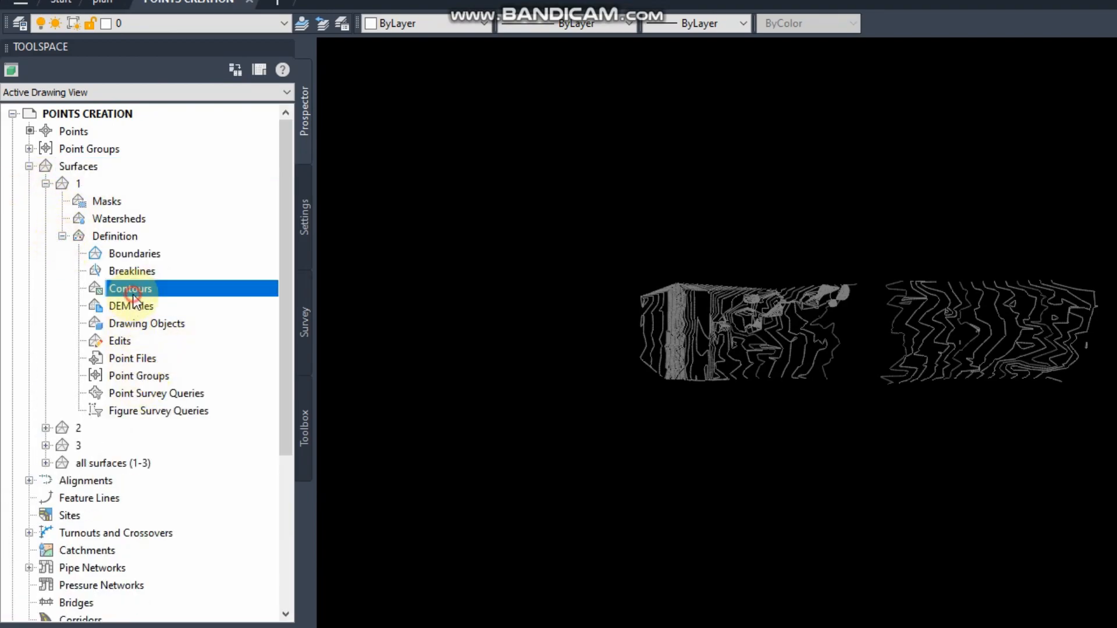
right_click(134, 289)
left_click(185, 300)
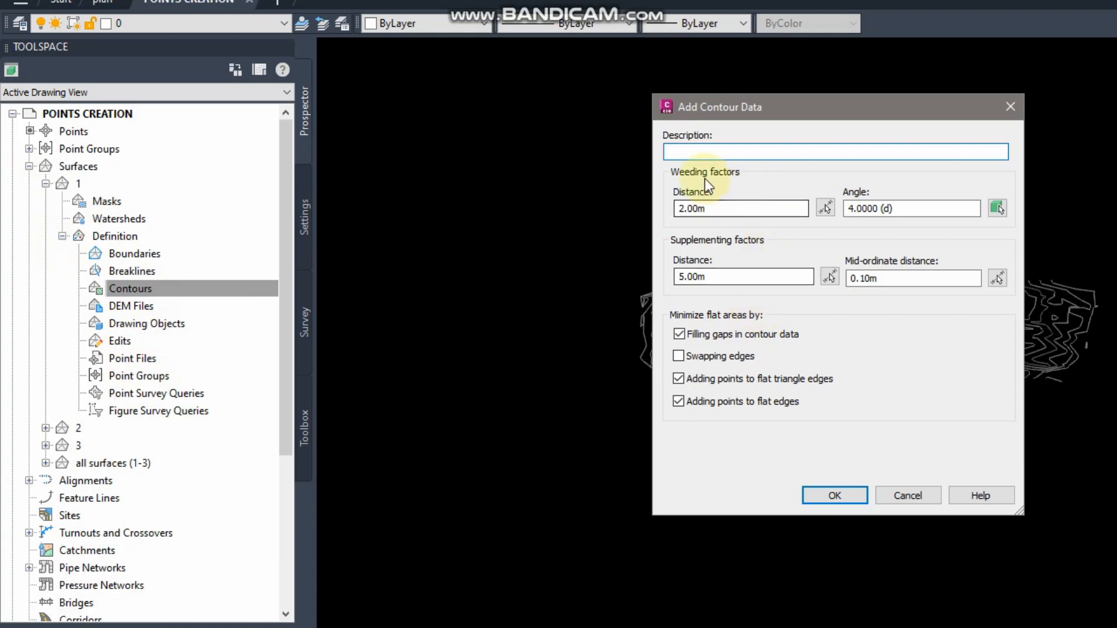
type("1")
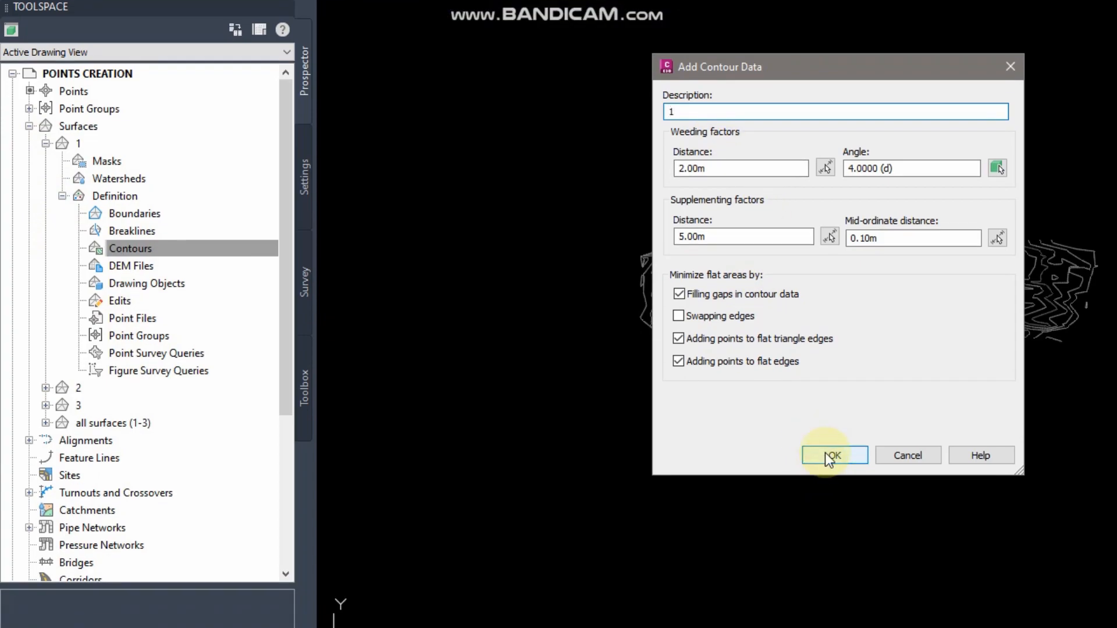
left_click(832, 455)
Step: Add all contours of the leftmost group to surface 1 and dismiss the event list
left_click(848, 356)
left_click(556, 163)
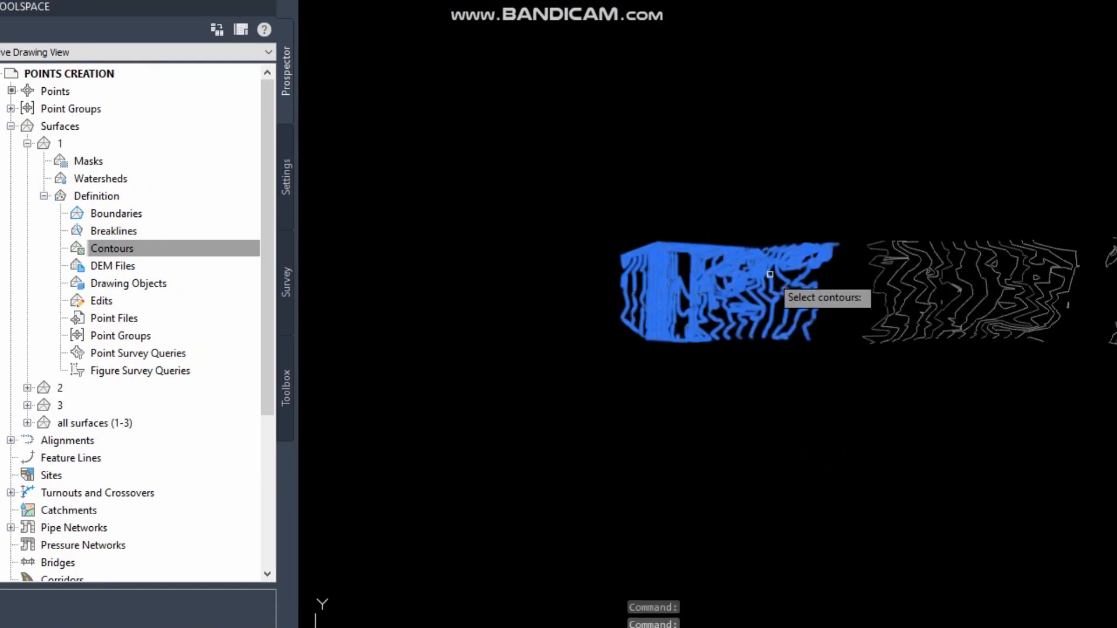
left_click(843, 285)
left_click(787, 185)
left_click(830, 356)
left_click(588, 172)
key("Return")
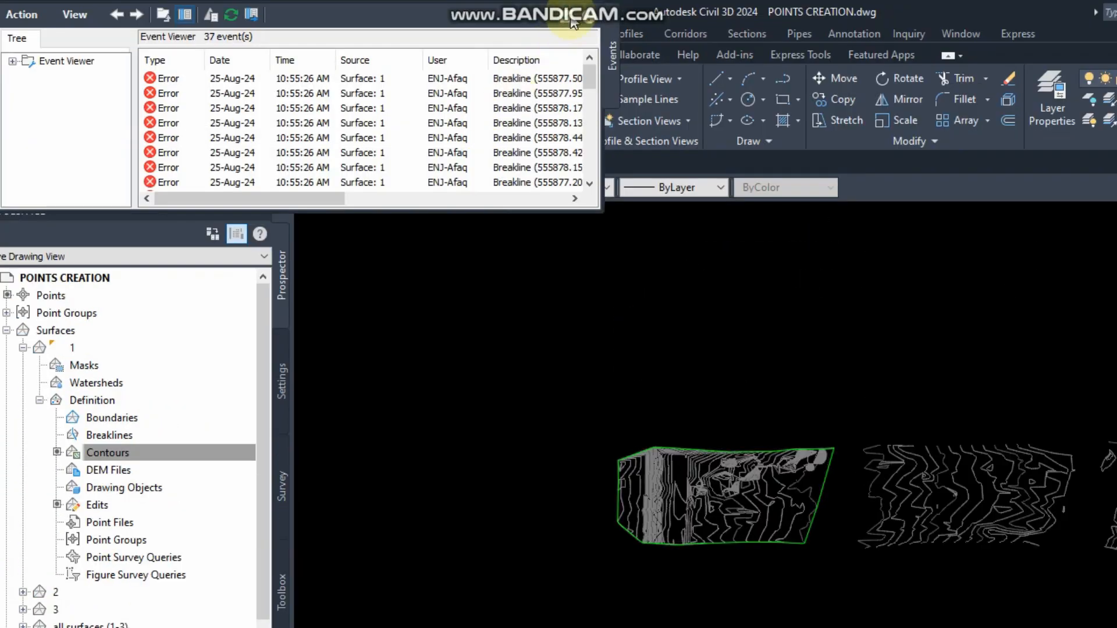
left_click(571, 19)
Step: Add the middle group's contours to surface 2 as contour data described as 2, keeping the default factors, and dismiss the event list
left_click(97, 452)
left_click(24, 348)
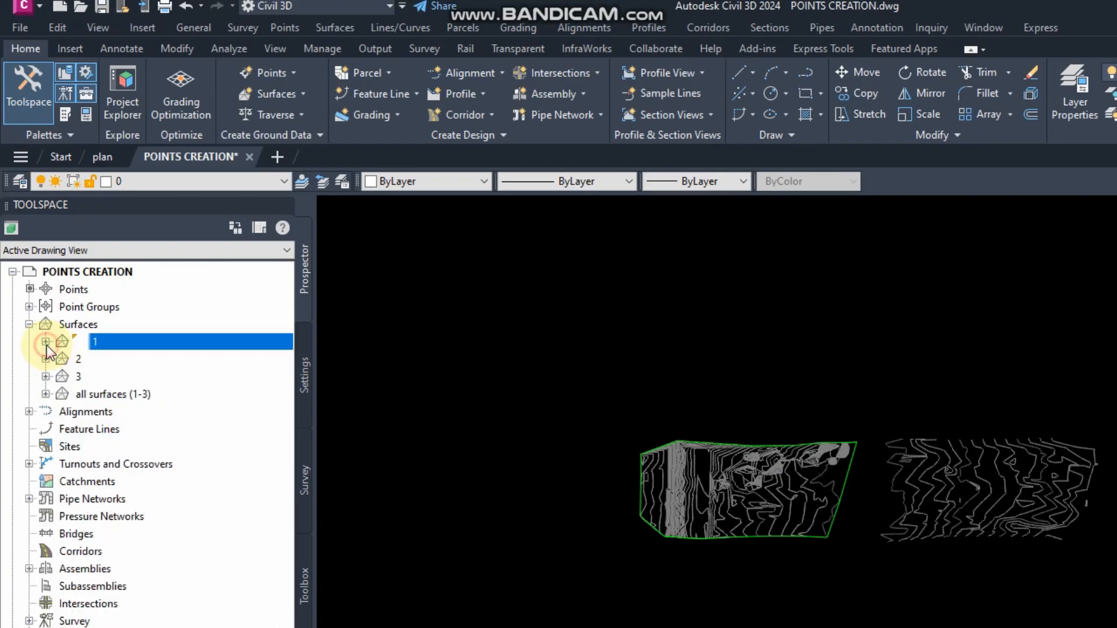
left_click(45, 360)
left_click(62, 412)
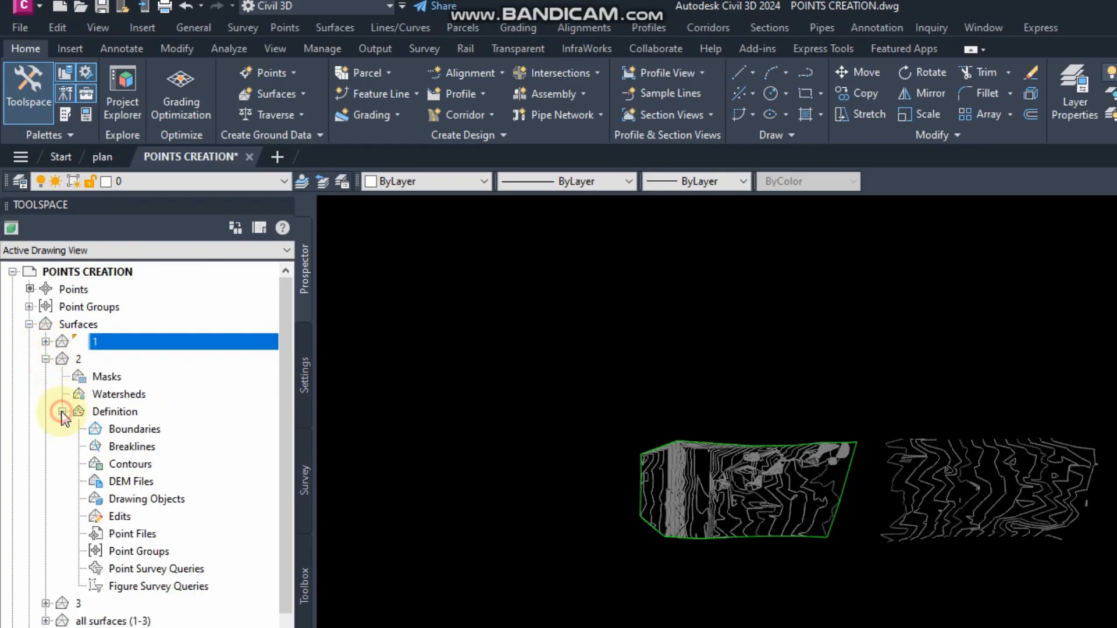
right_click(136, 369)
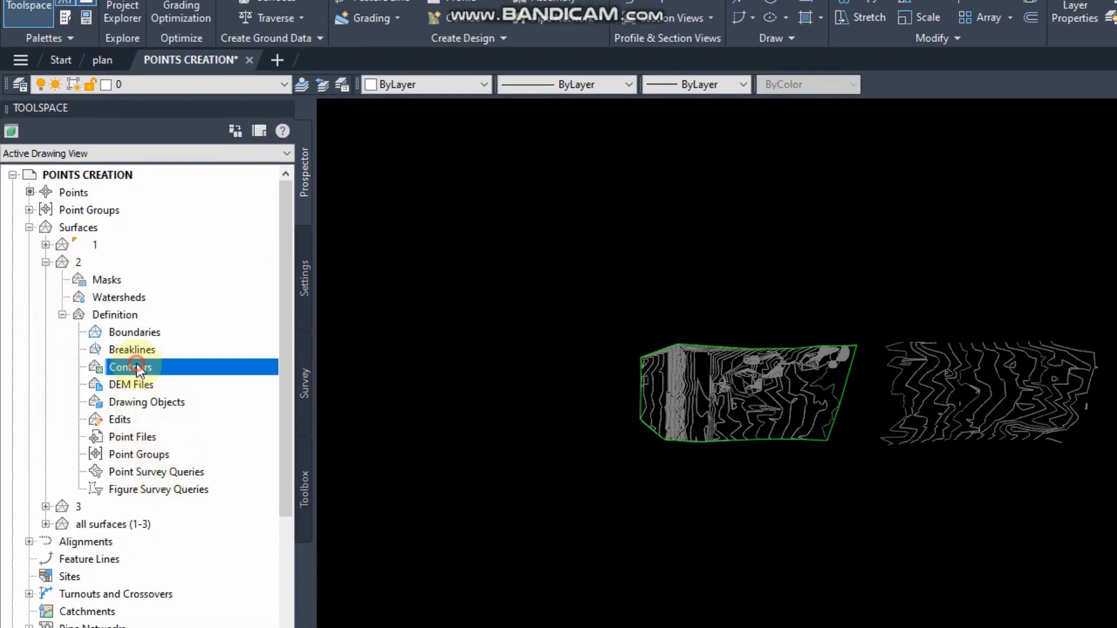
left_click(198, 375)
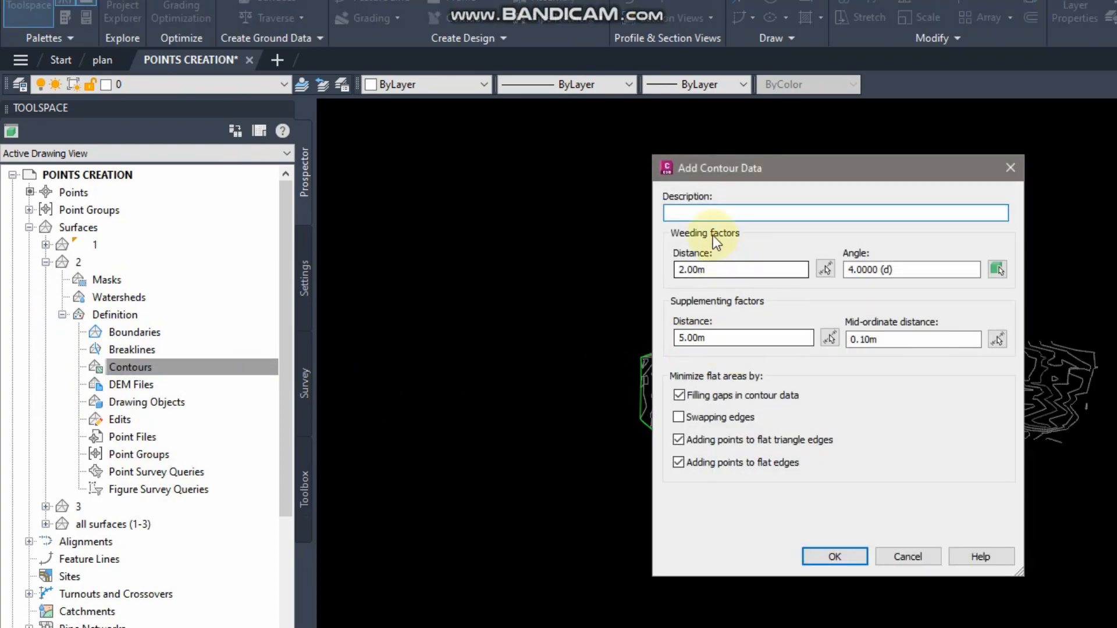
type("2")
left_click(834, 557)
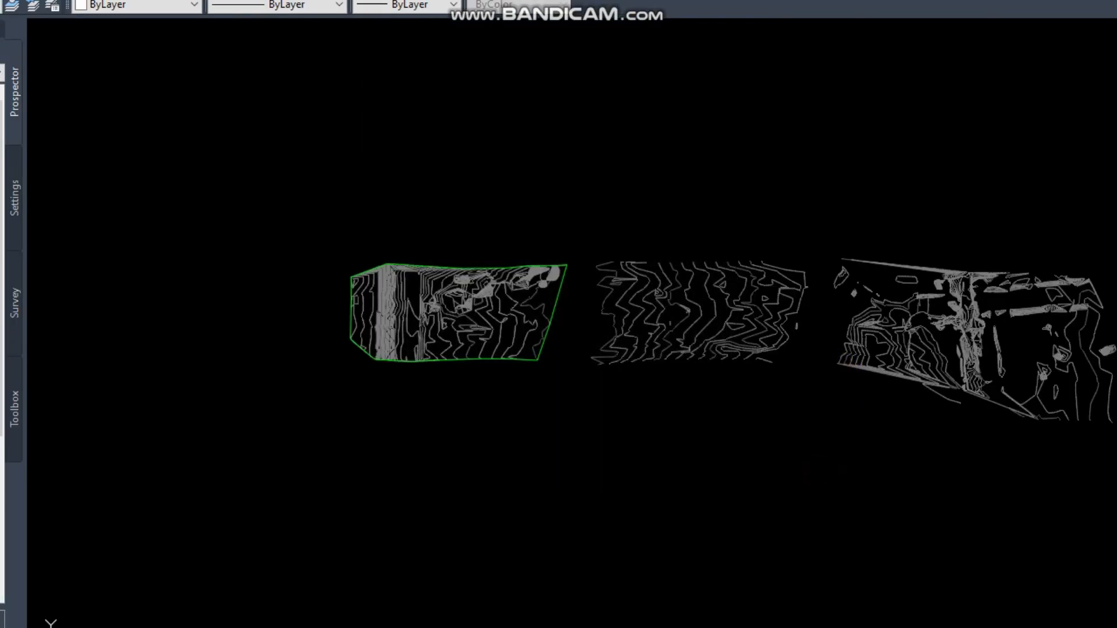
left_click(808, 404)
left_click(598, 182)
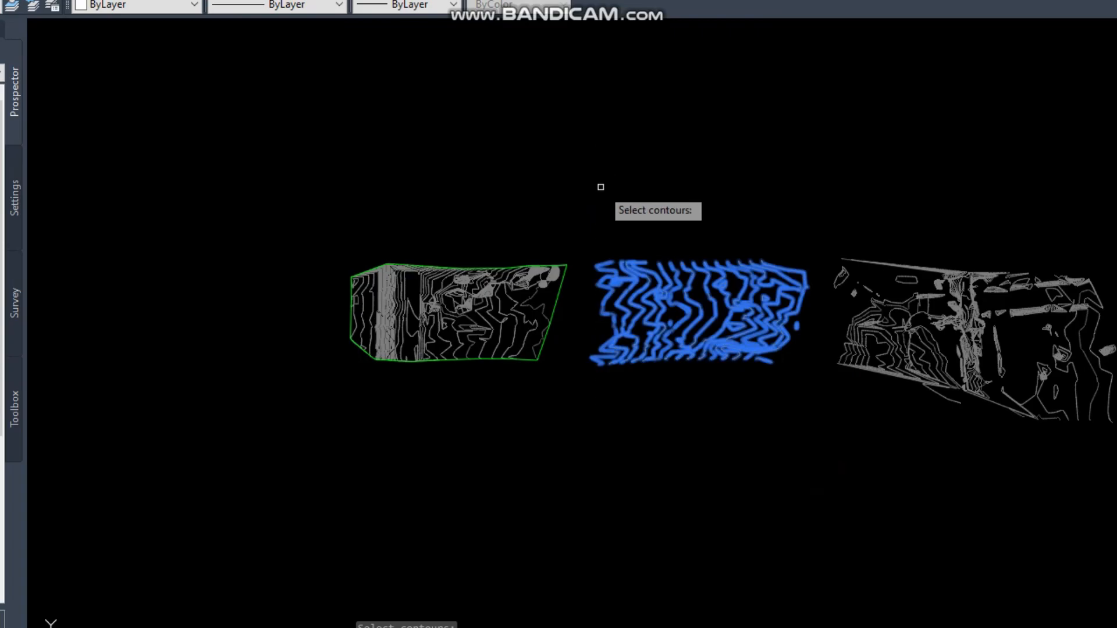
key("Return")
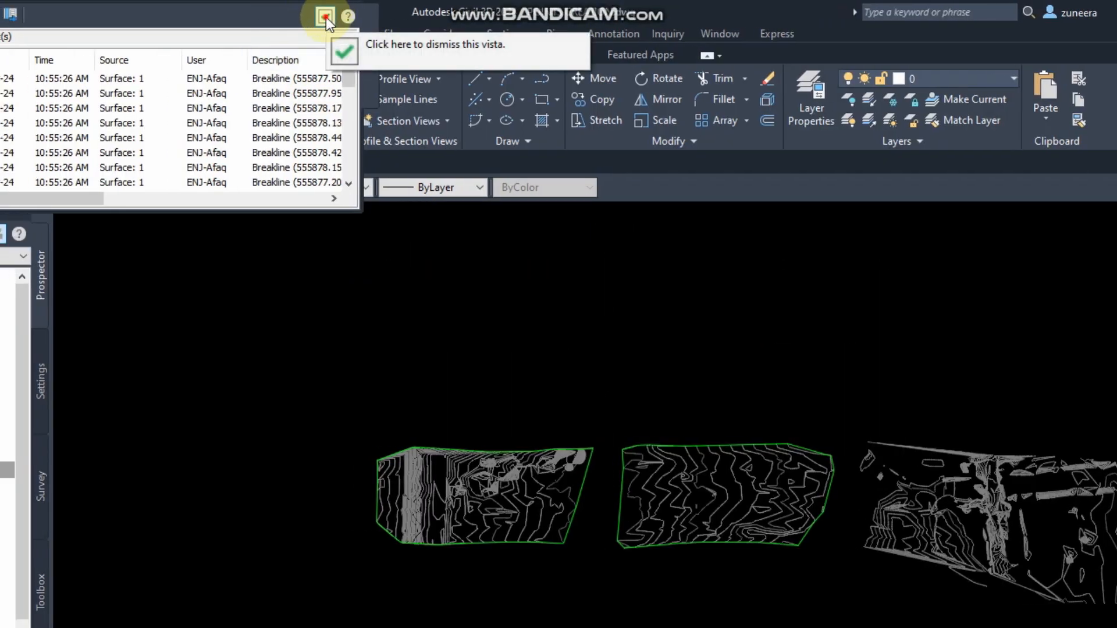
left_click(325, 17)
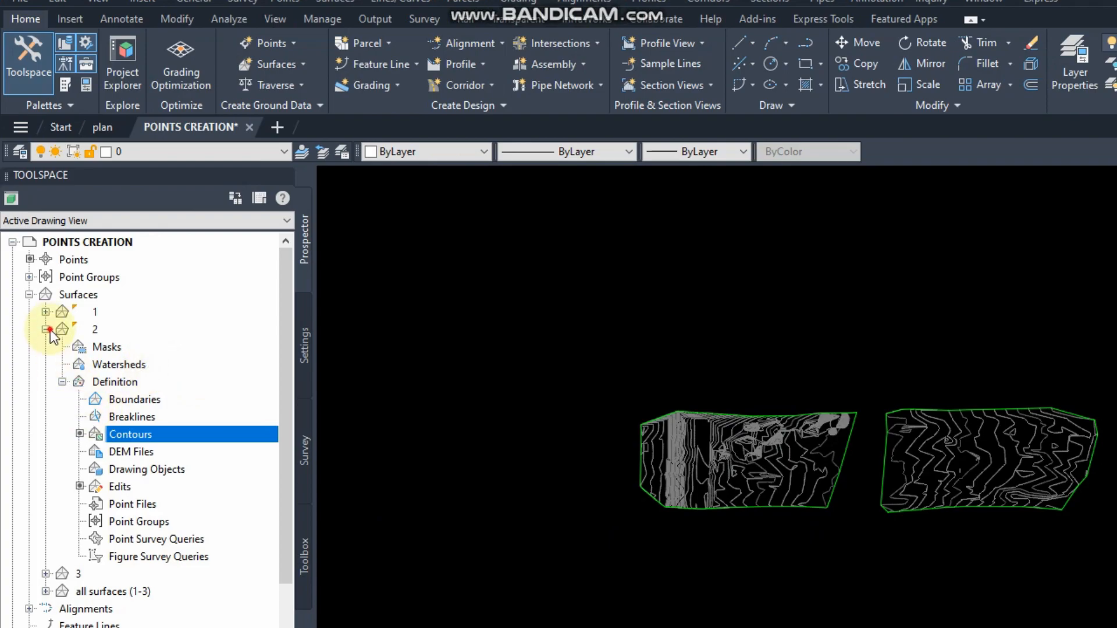
Step: Add the rightmost group's contours to surface 3 as contour data described as 3, keeping the default factors, and dismiss the event list
left_click(49, 330)
left_click(46, 348)
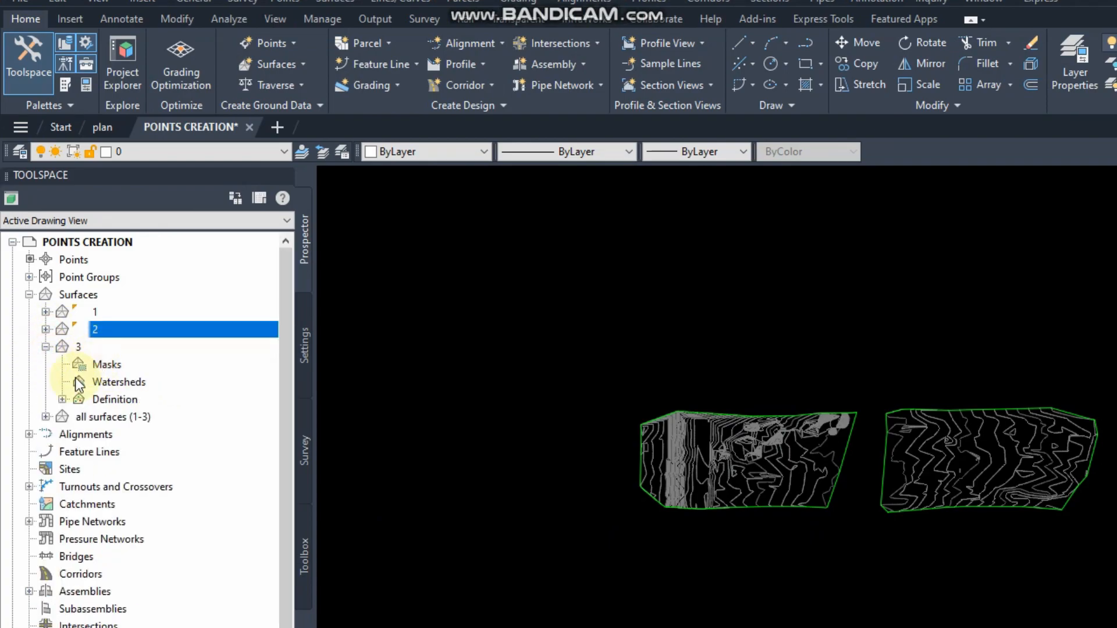
left_click(62, 399)
right_click(131, 452)
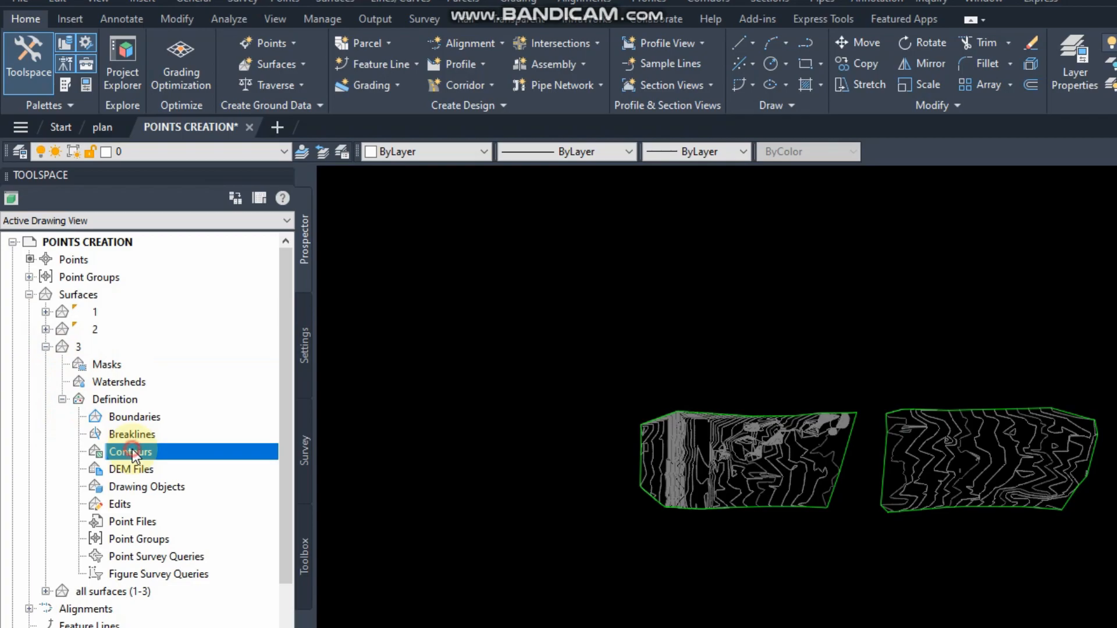
left_click(228, 462)
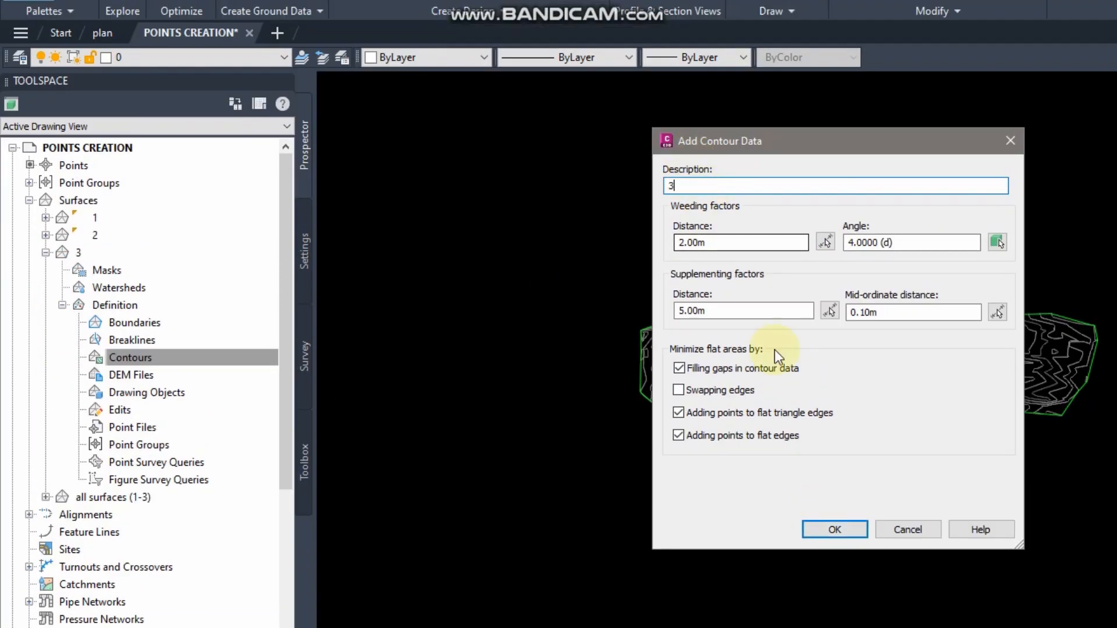
left_click(822, 529)
left_click(931, 479)
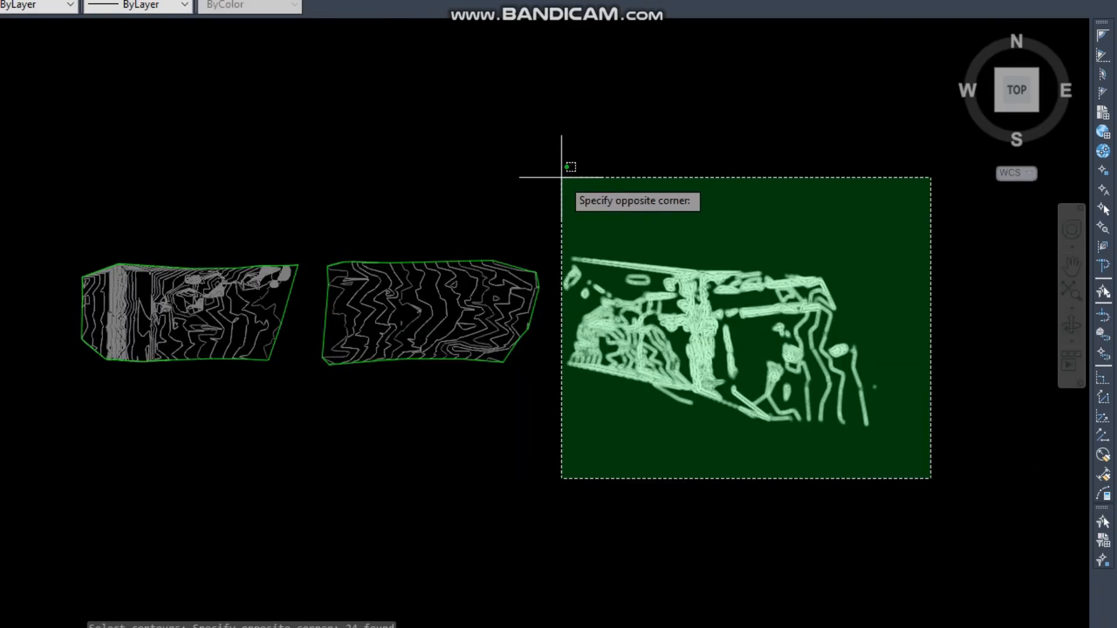
left_click(561, 178)
right_click(566, 173)
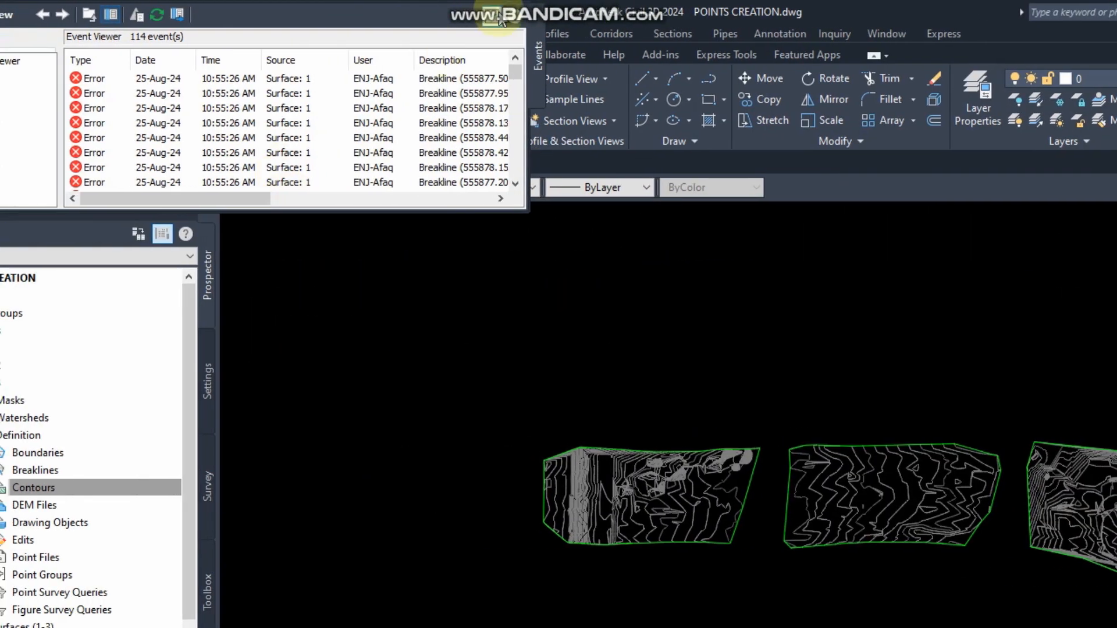
left_click(488, 19)
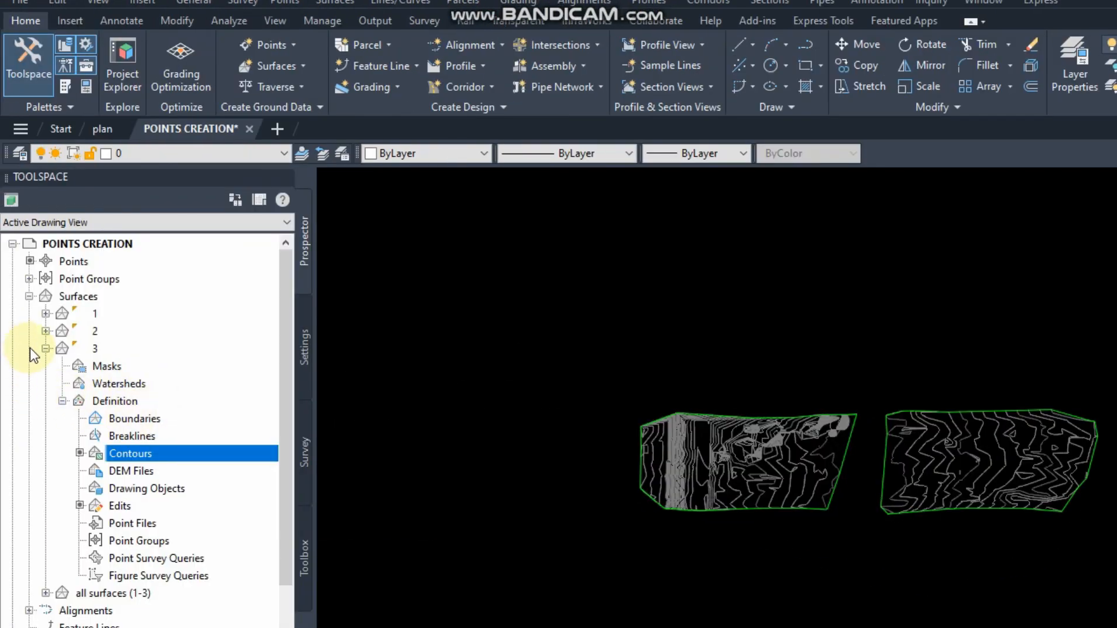
Step: Select surfaces 1, 2 and 3 one after another to check which contour group each one covers
left_click(45, 349)
right_click(96, 314)
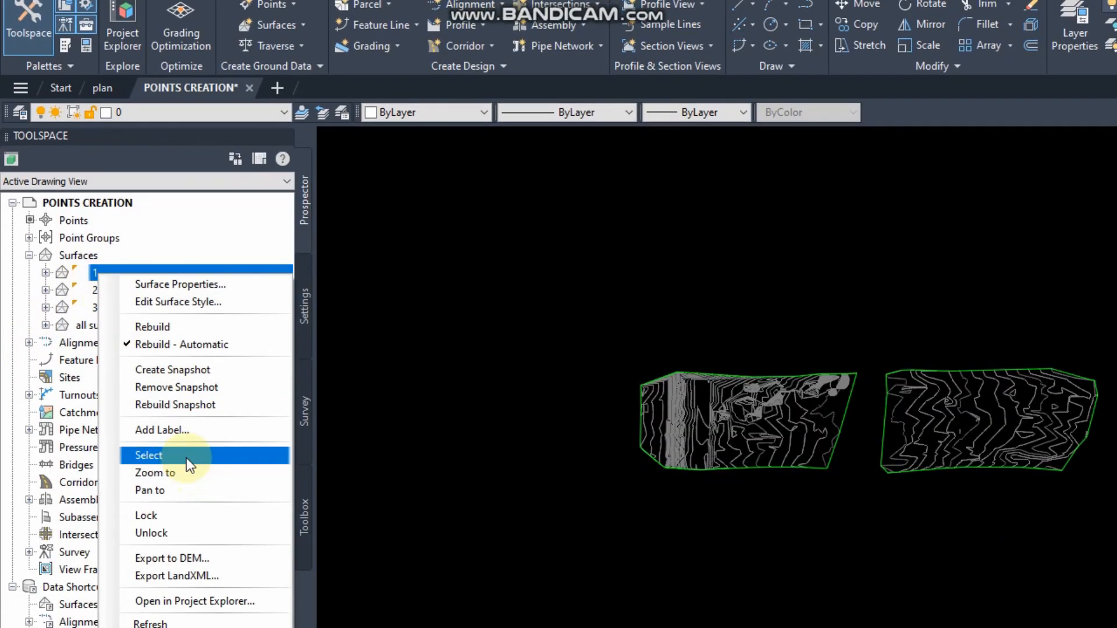
left_click(186, 497)
key("Escape")
left_click(781, 392)
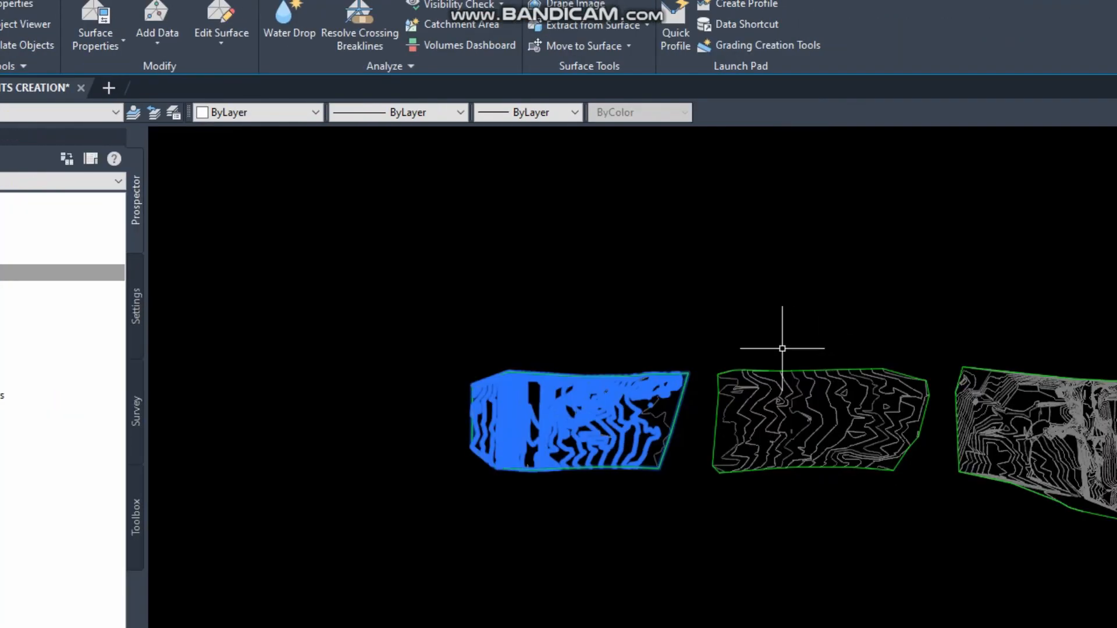
key("Escape")
left_click(947, 424)
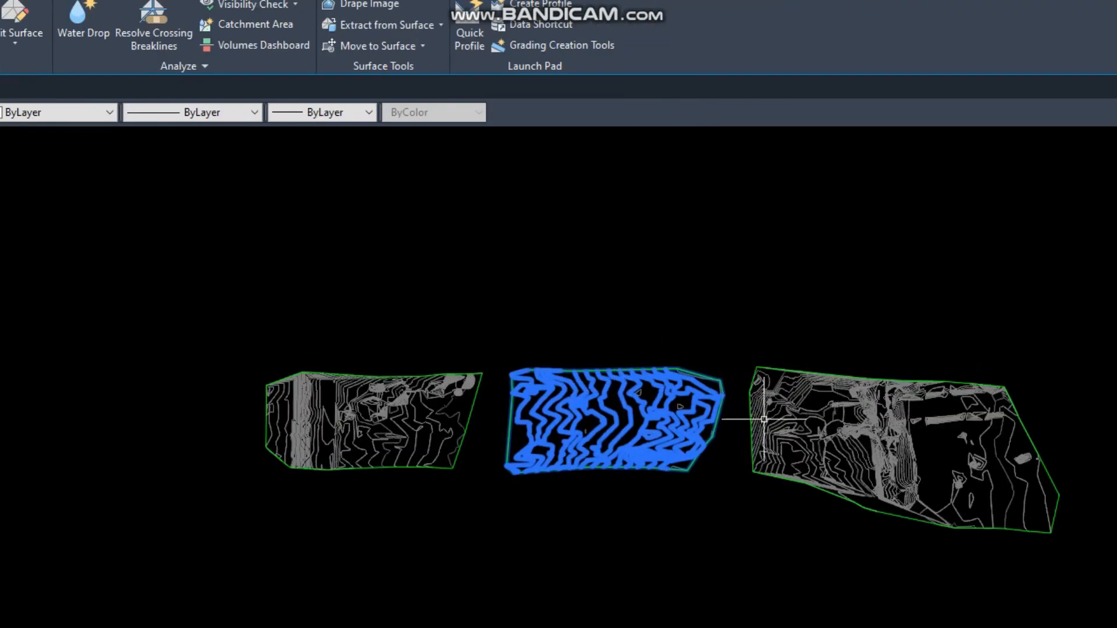
key("Escape")
left_click(1094, 408)
Step: Select surface 2 from the drawing's surface list to locate it among the three contour groups
left_click(28, 290)
right_click(28, 290)
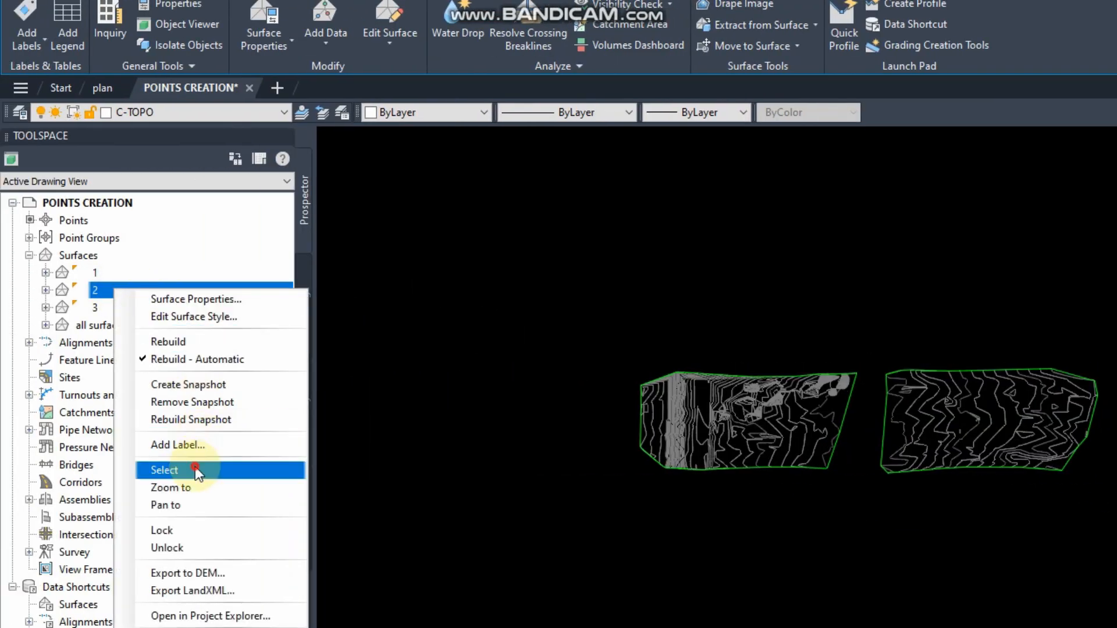
left_click(194, 468)
key("Escape")
left_click(102, 291)
right_click(107, 294)
left_click(213, 479)
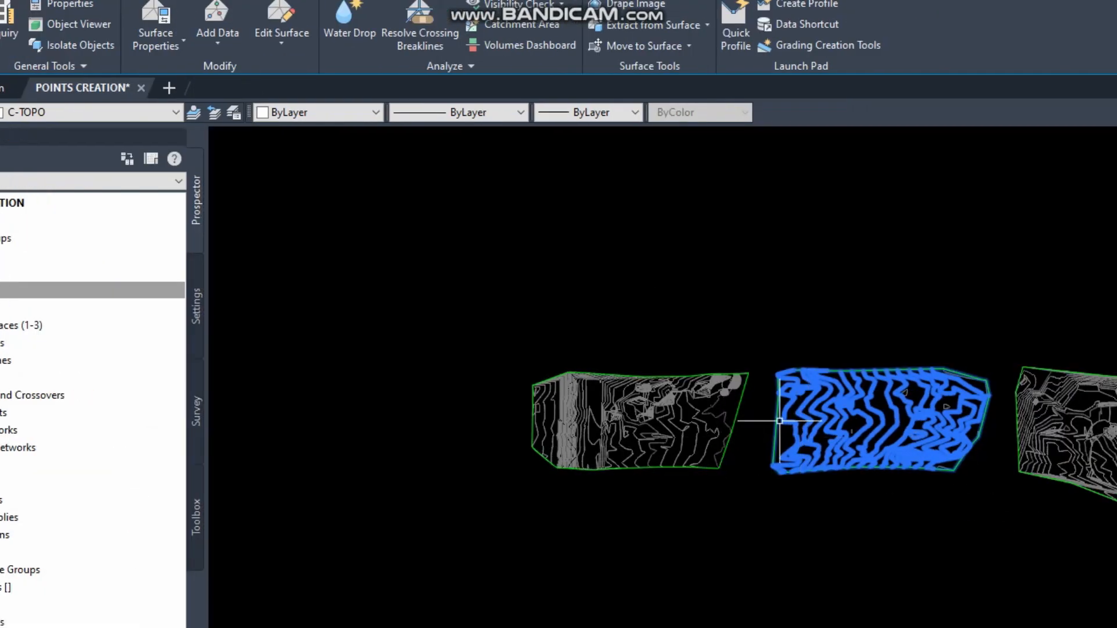
Step: Select surface 3 from the drawing's surface list to check which contour group it covers, and clear the selection
left_click(121, 308)
right_click(121, 309)
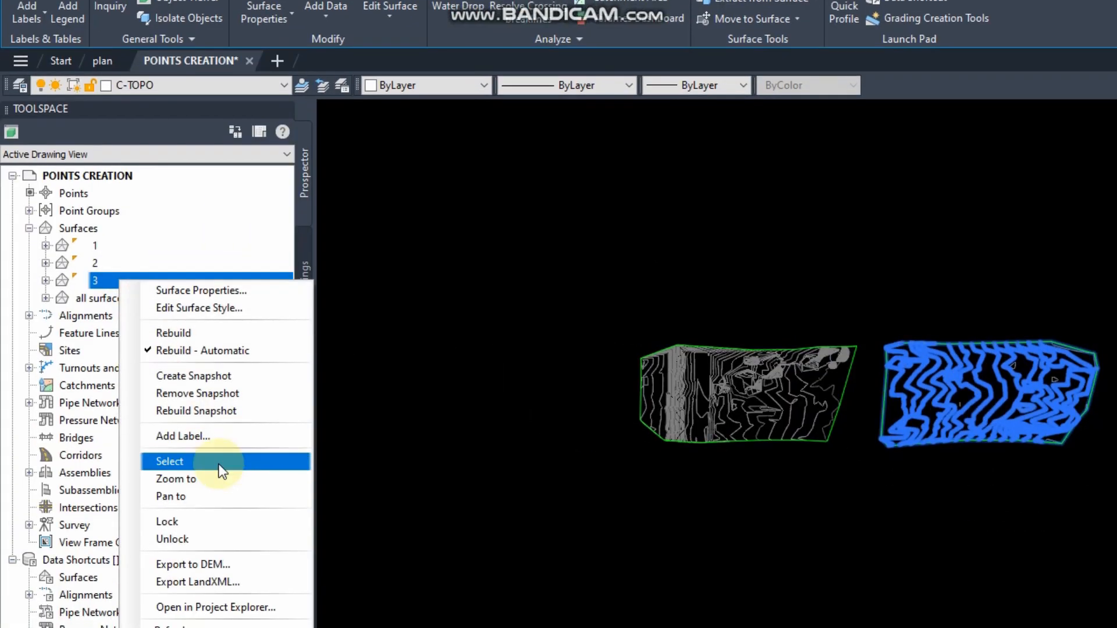
left_click(219, 464)
key("Escape")
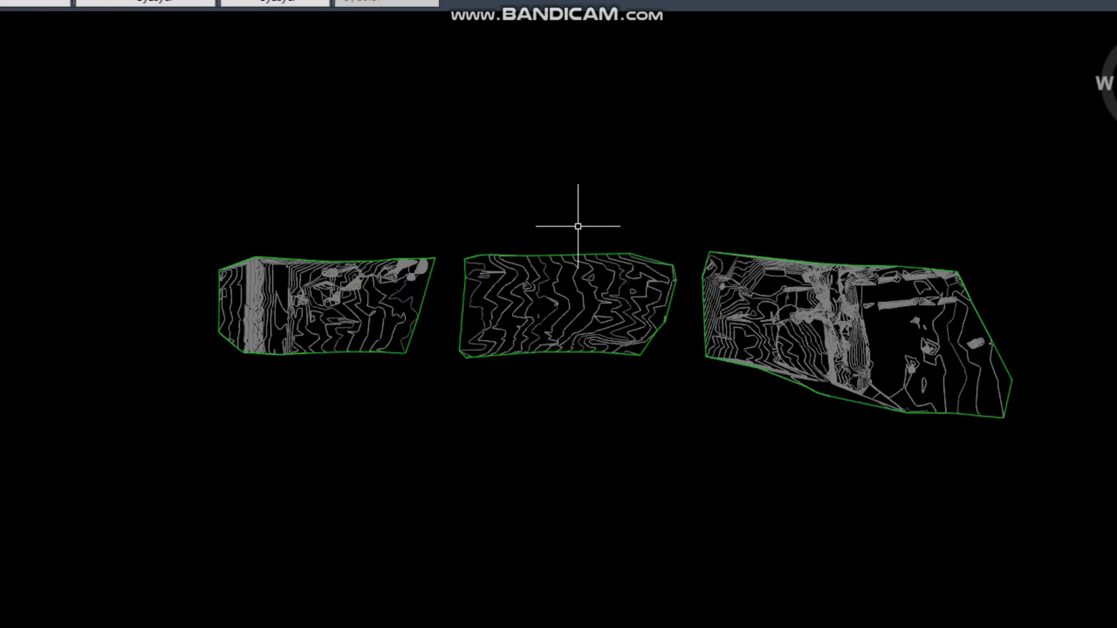
Step: Paste surfaces 1, 2 and 3 into the all surfaces (1-3) surface as an edit in its definition
left_click(74, 158)
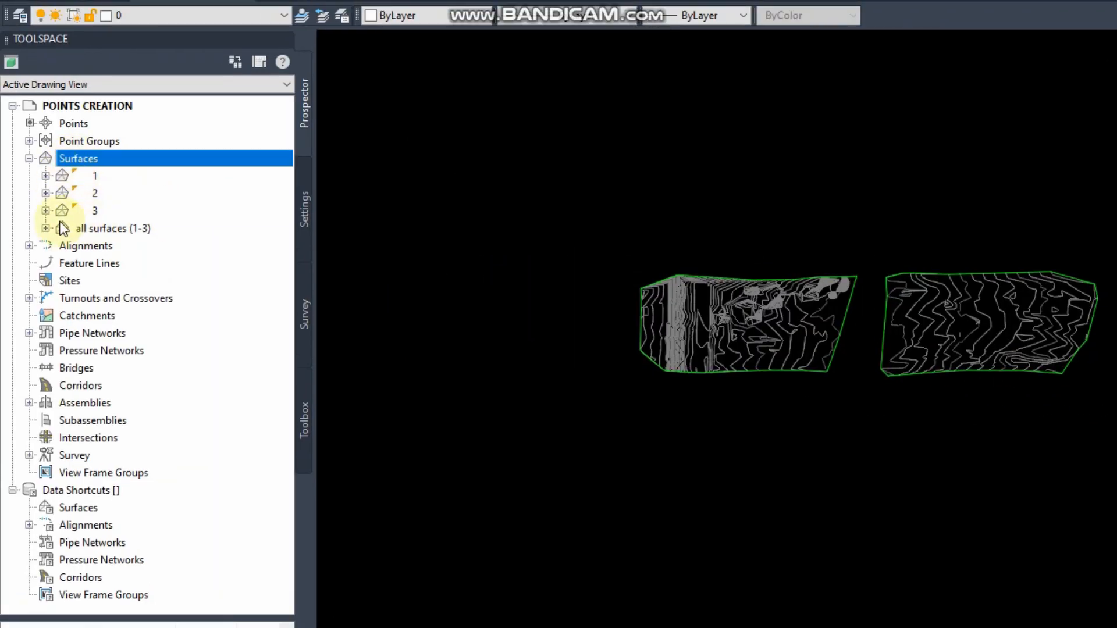
left_click(45, 229)
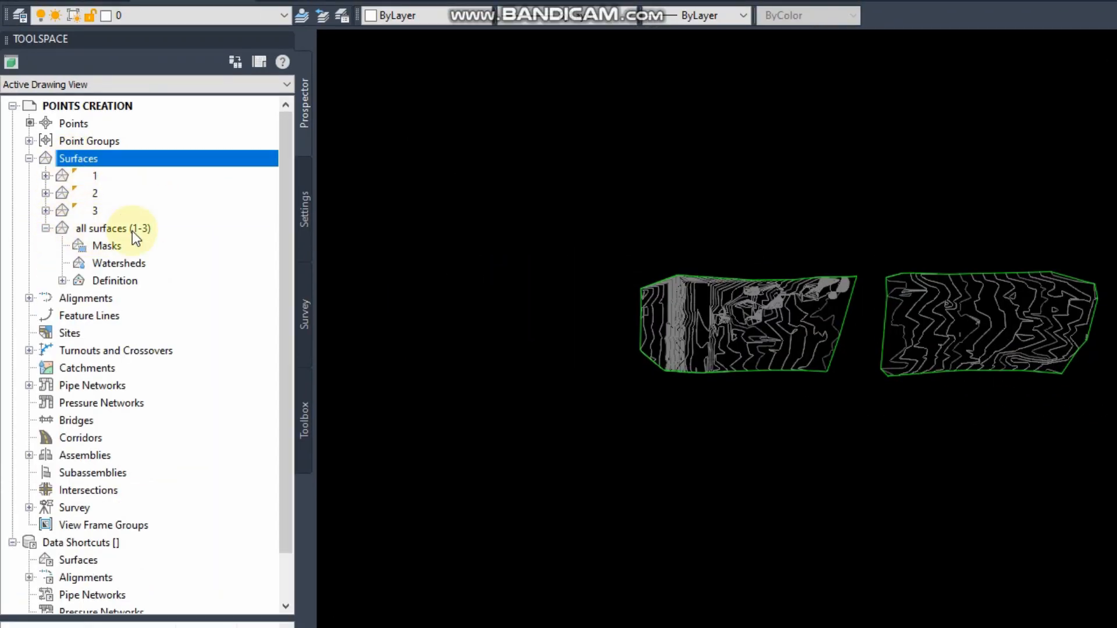
left_click(62, 281)
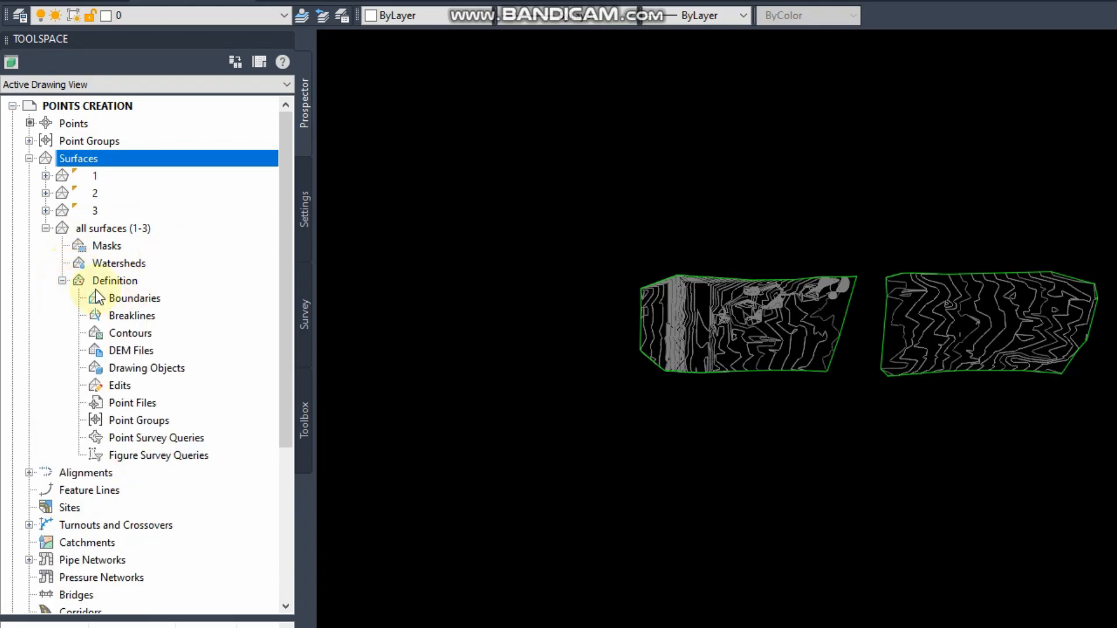
left_click(120, 386)
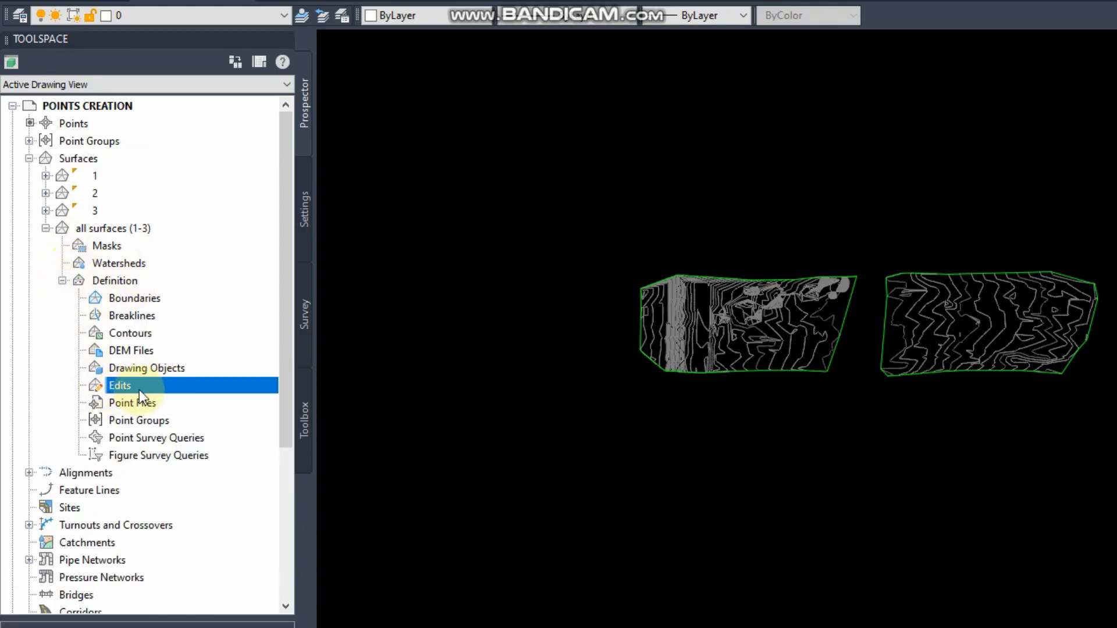
right_click(142, 388)
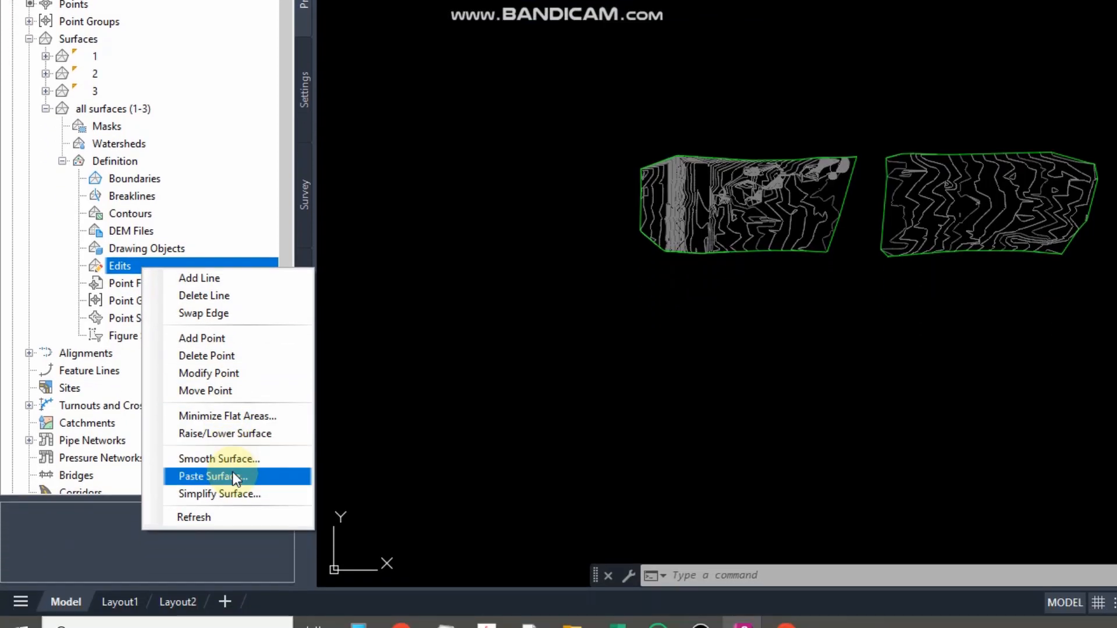
left_click(188, 475)
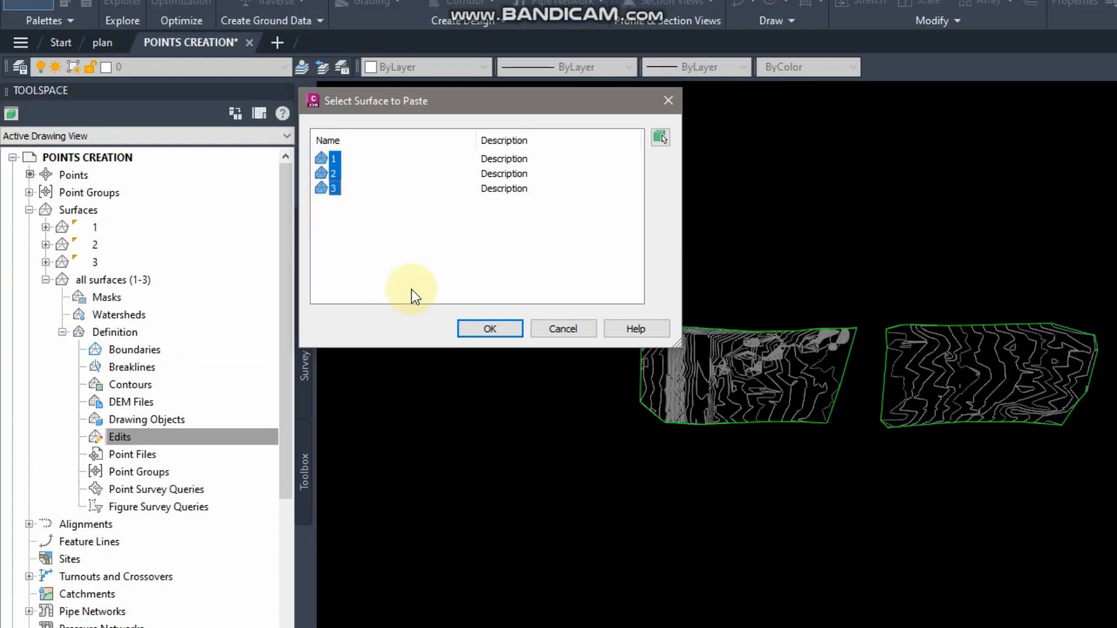
left_click(492, 331)
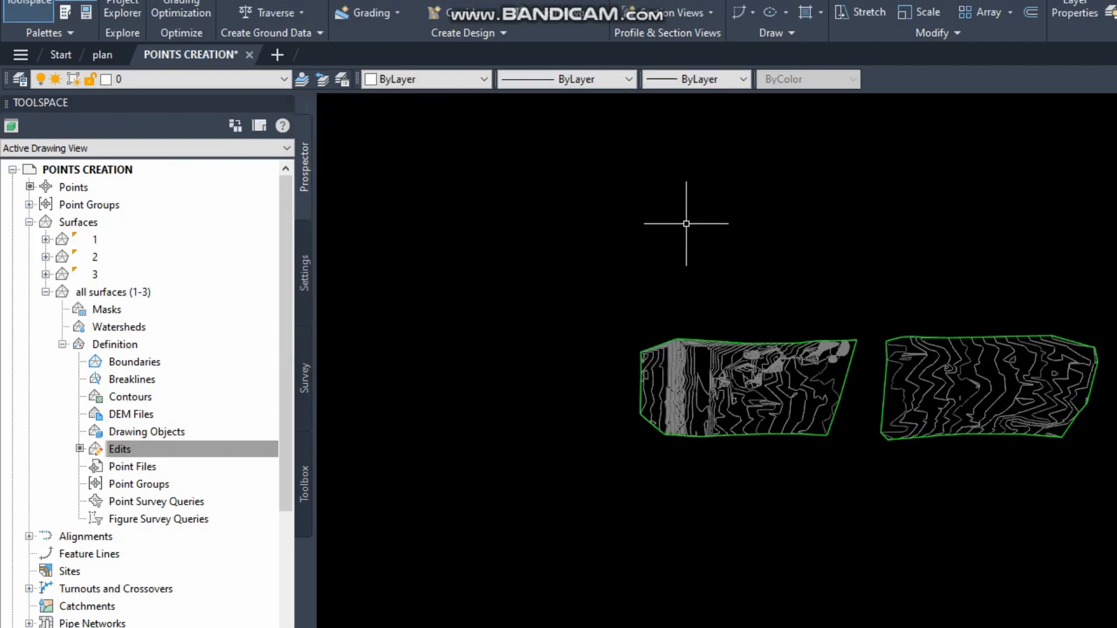
Step: Select the all surfaces (1-3) surface to check that it covers the three contour groups
left_click(46, 292)
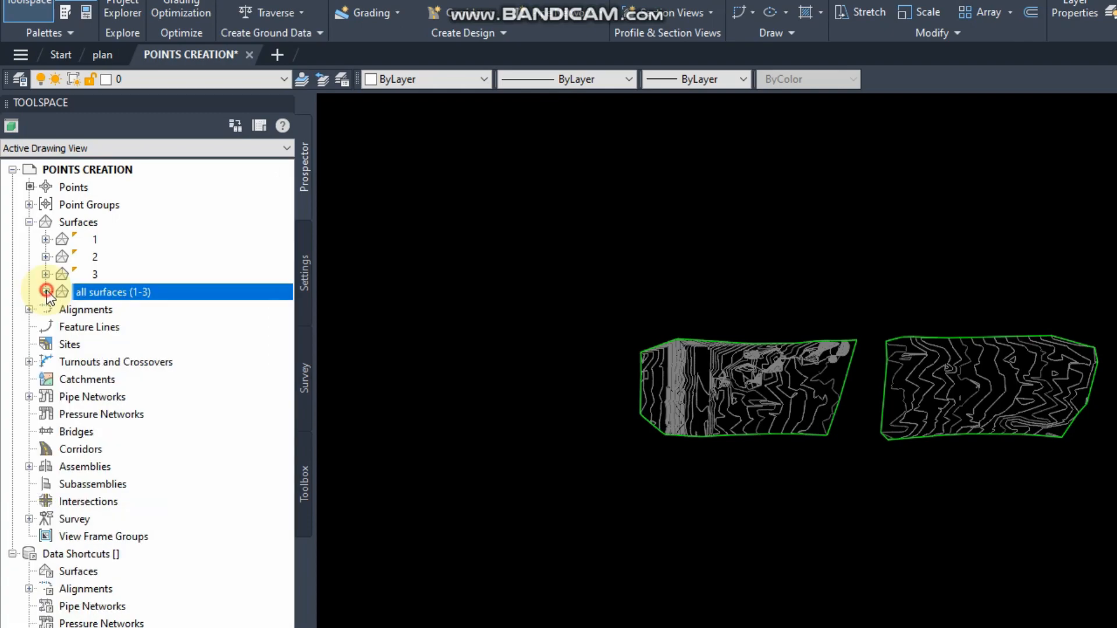
right_click(142, 294)
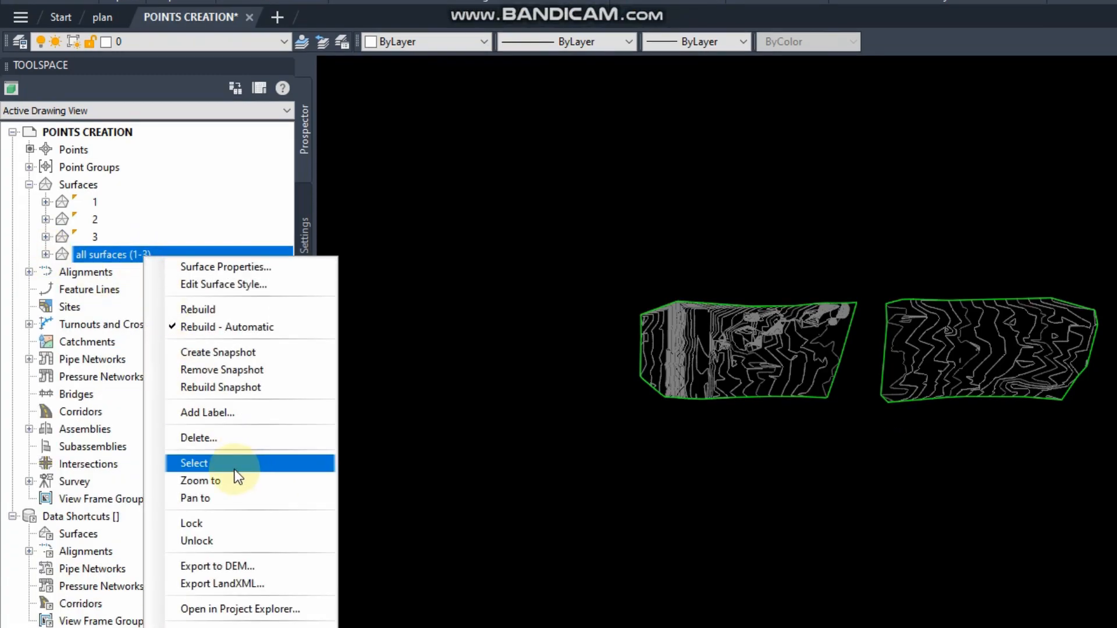
left_click(233, 502)
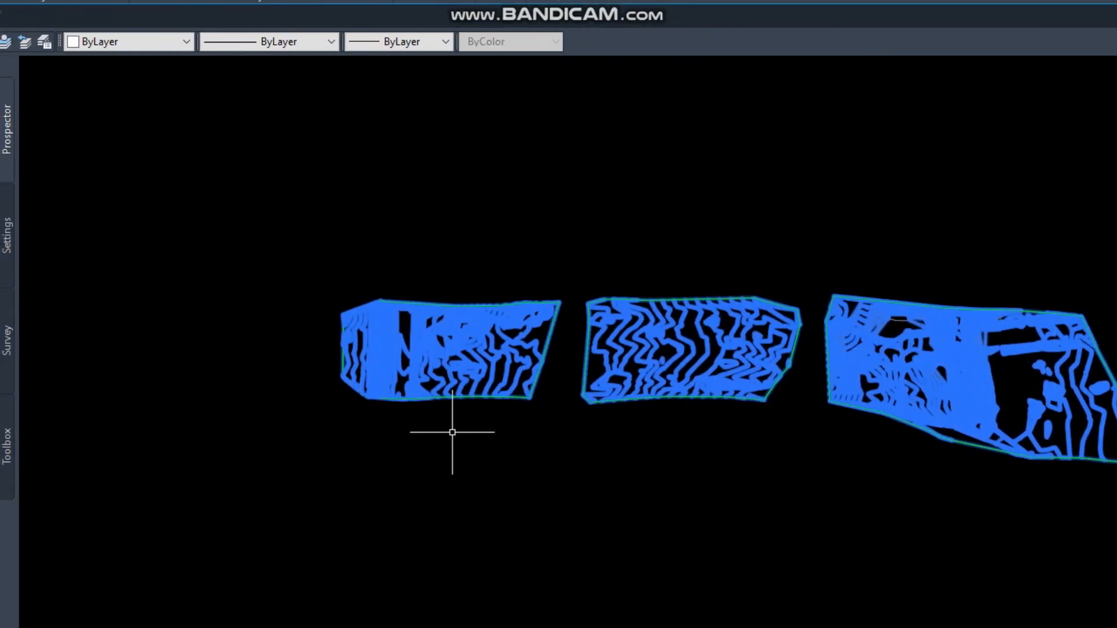
key("Escape")
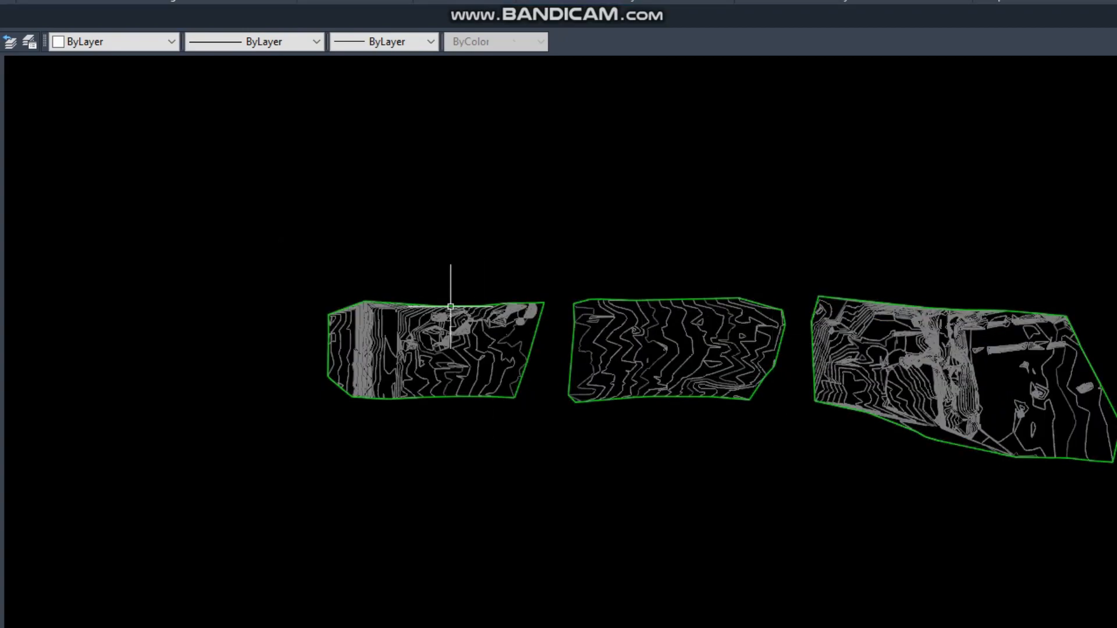
left_click(238, 307)
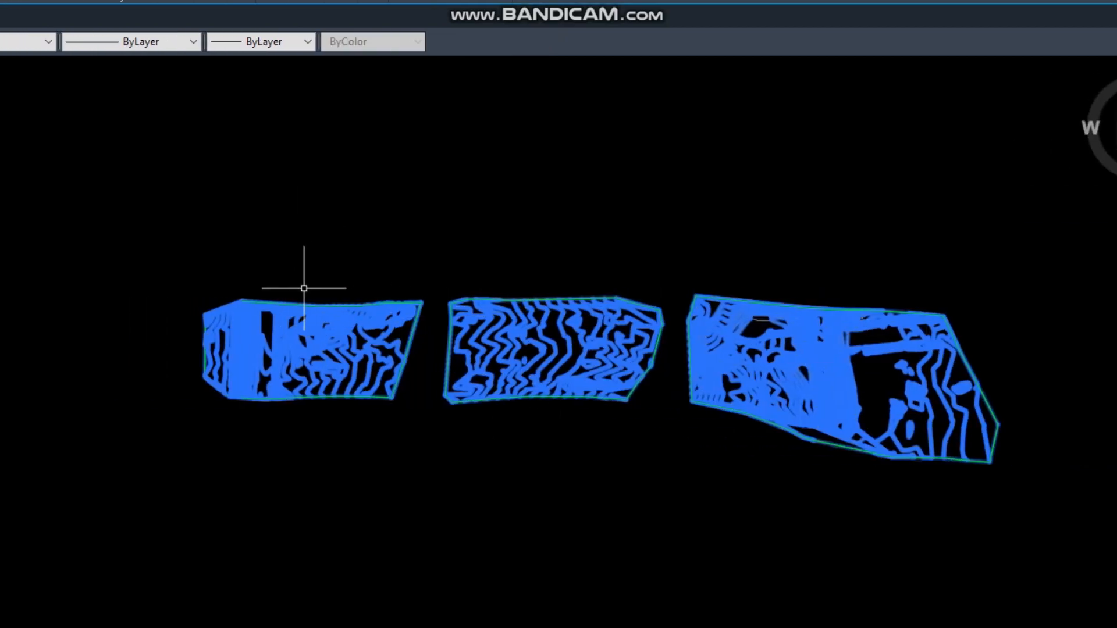
Step: Apply the Contours 1m and 5m (Design) surface style to all surfaces (1-3)
left_click(159, 260)
right_click(155, 259)
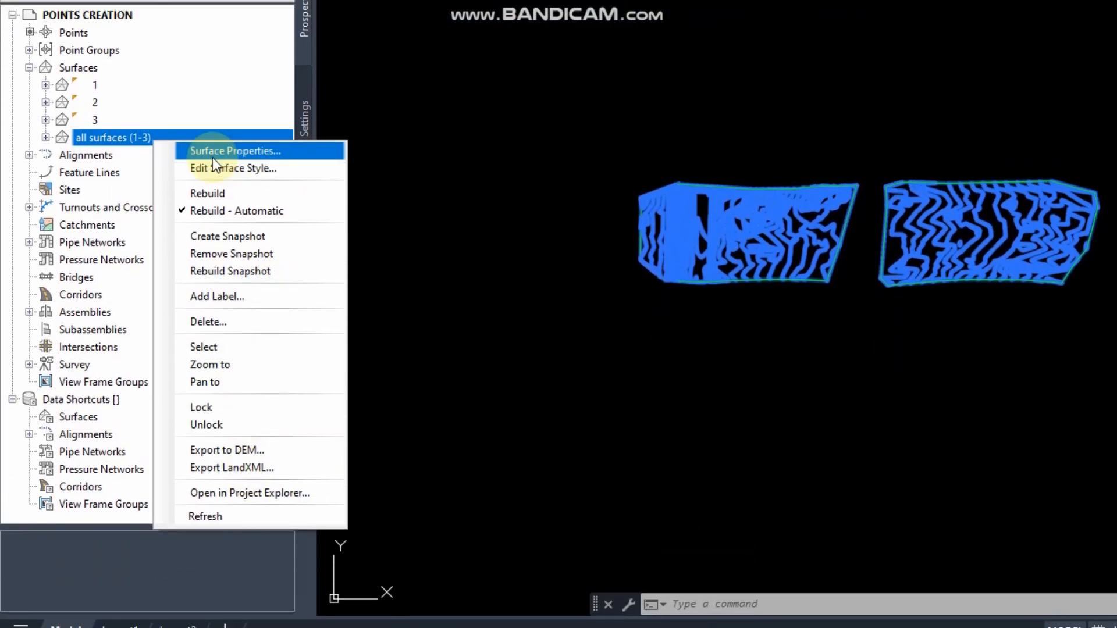
left_click(240, 156)
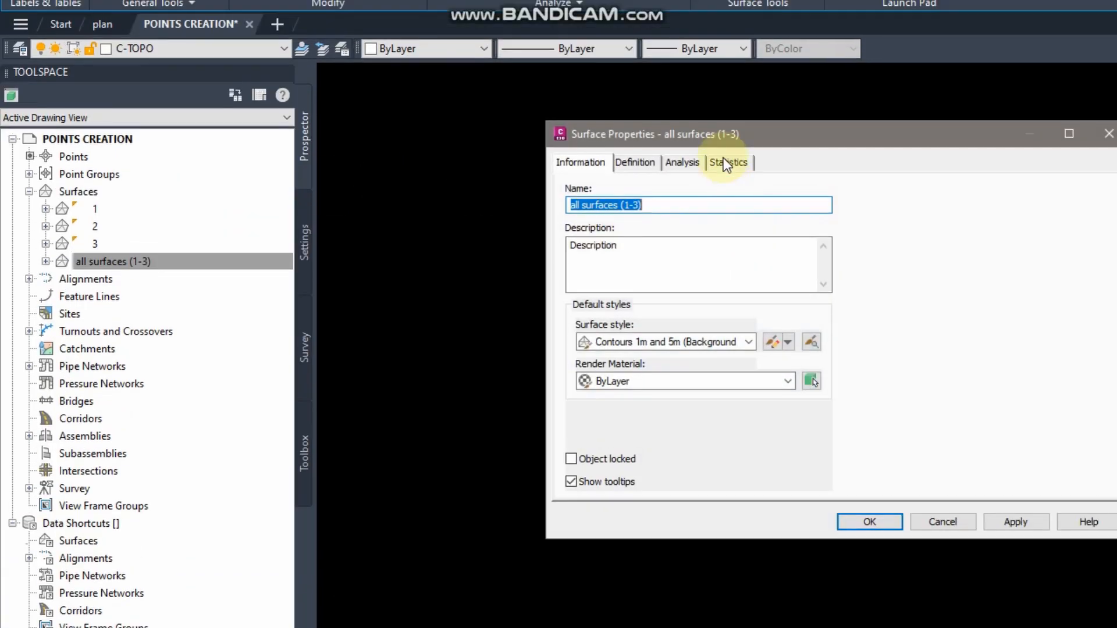
left_click_drag(723, 132, 259, 145)
left_click(284, 358)
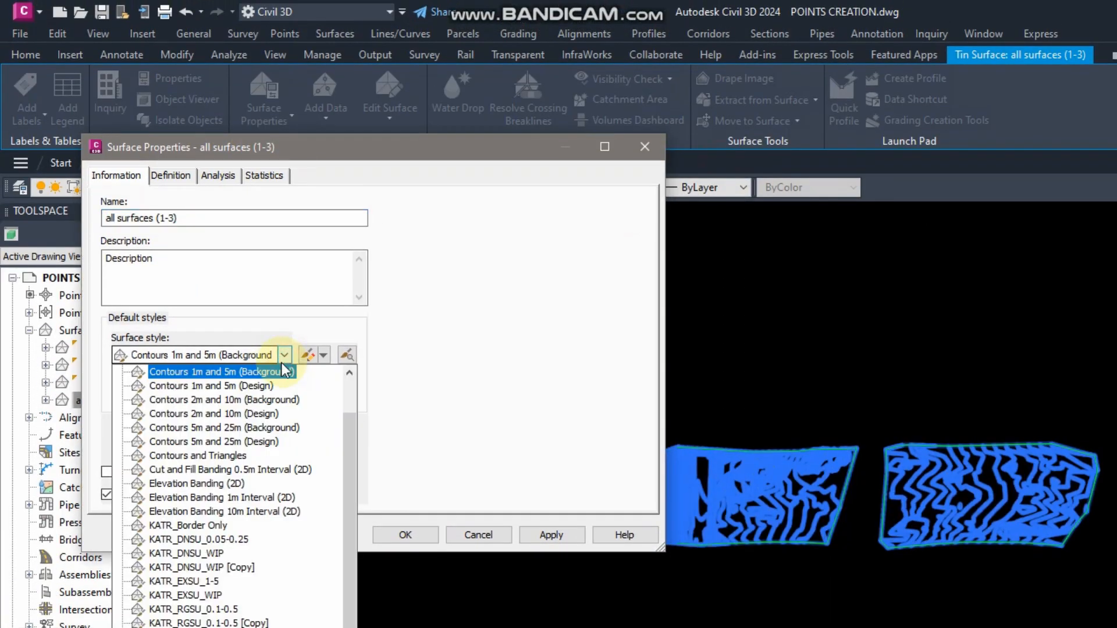
left_click(260, 387)
left_click(567, 537)
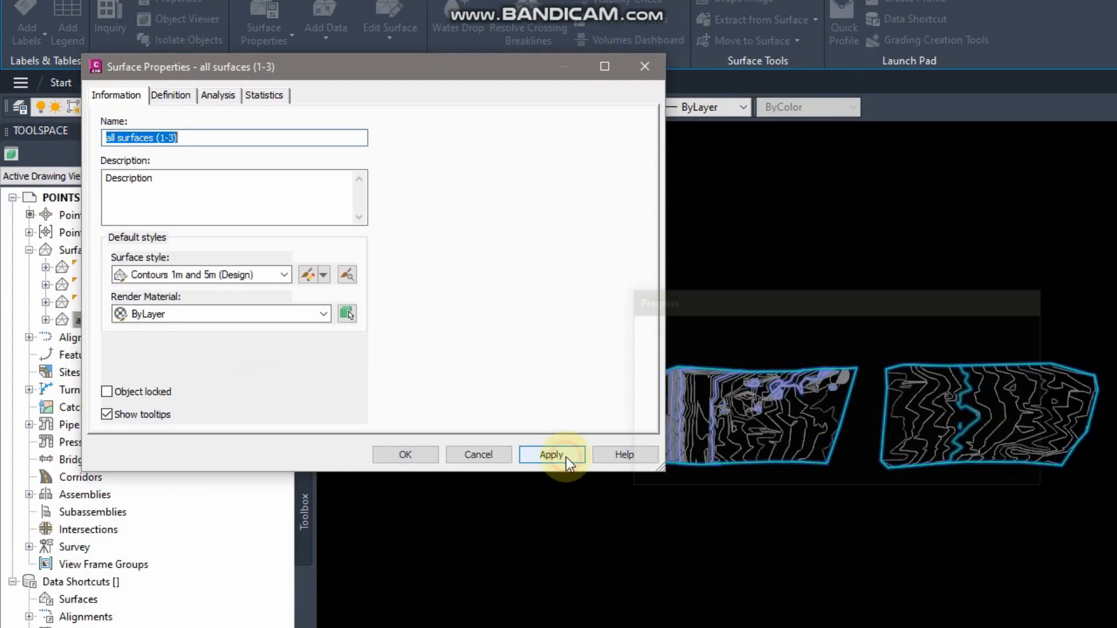
Step: Apply the Contours and Triangles style to all surfaces (1-3) and inspect the triangulation across the contour groups
left_click(284, 274)
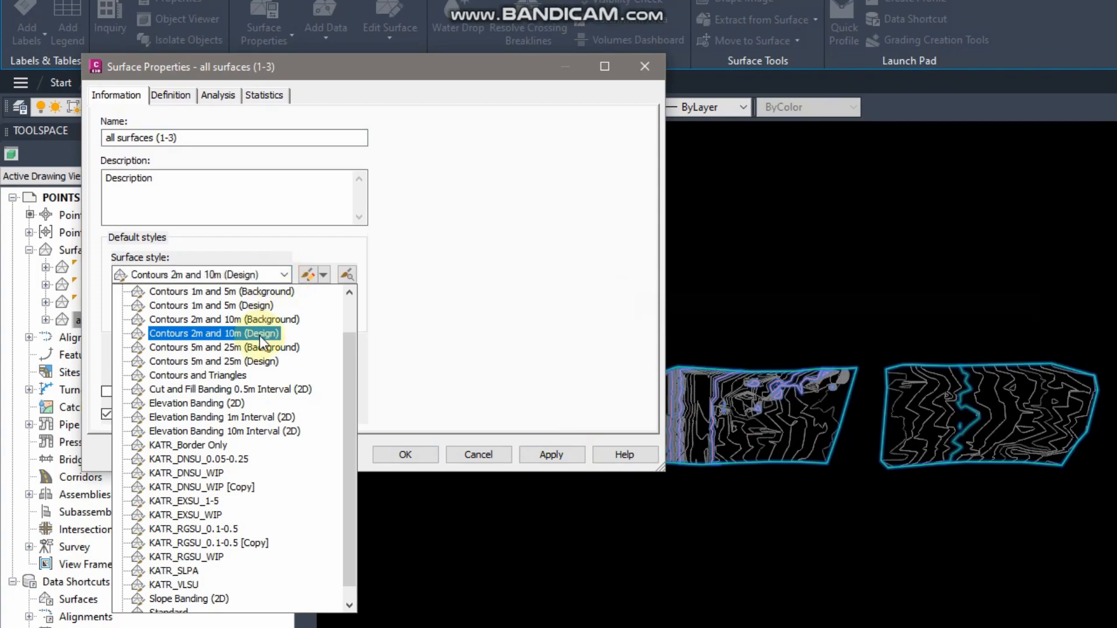
left_click(218, 377)
left_click(561, 458)
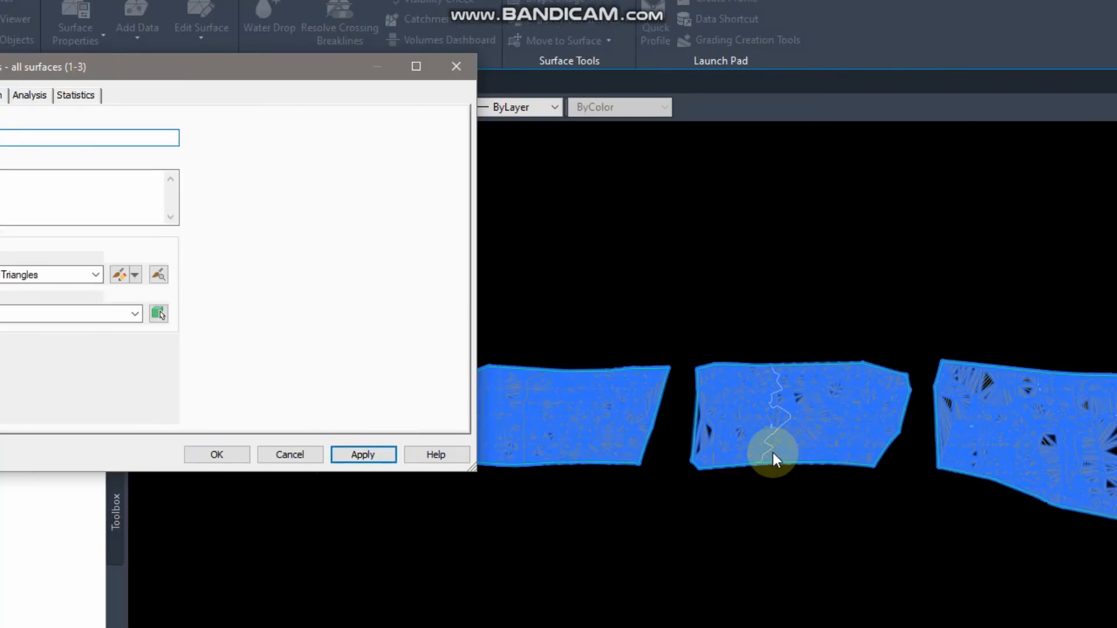
key("Escape")
scroll(540, 428, "up", 5)
key("Escape")
scroll(569, 449, "down", 5)
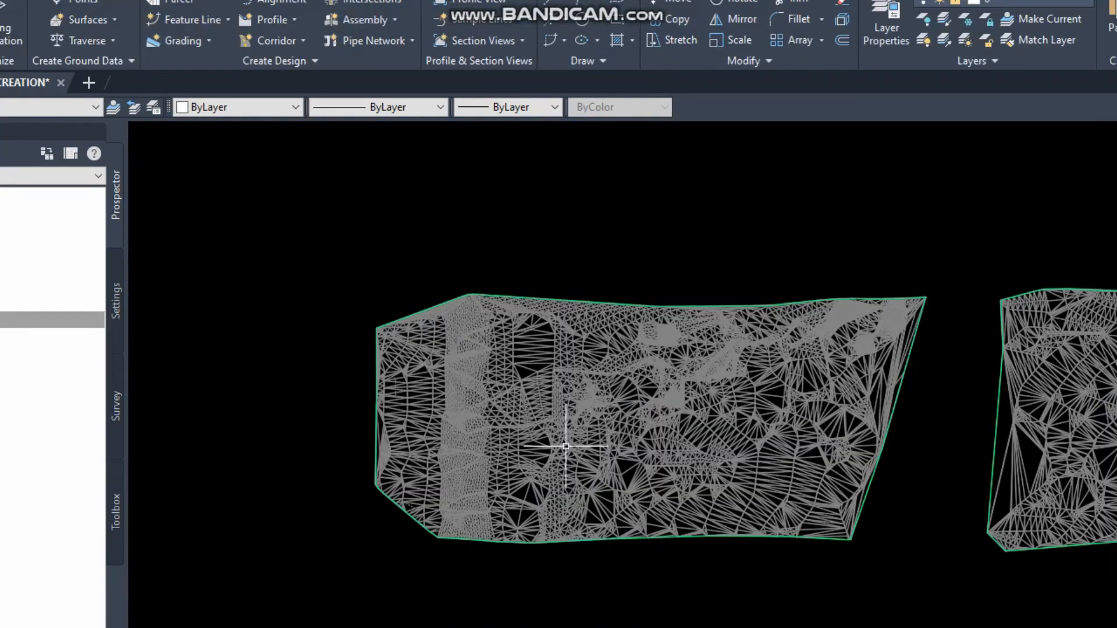
middle_click_drag(829, 458, 674, 399)
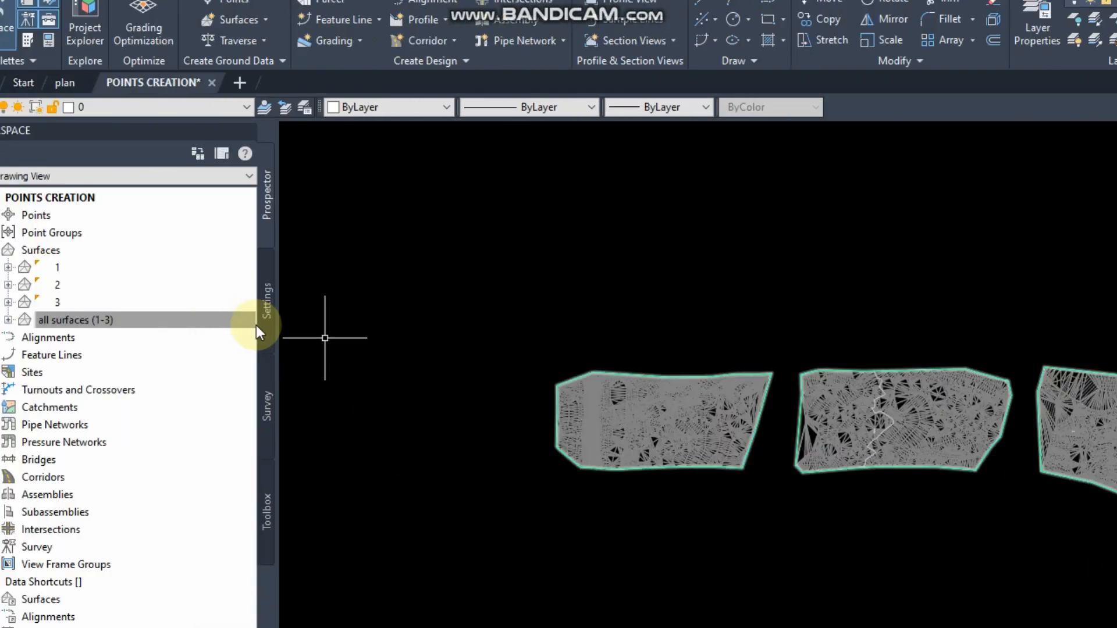
Step: Try the KATR_EXSU_WIP style on all surfaces (1-3), and settle on KATR_RGSU_0.1-0.5 as its surface style
left_click(133, 321)
right_click(133, 324)
left_click(186, 327)
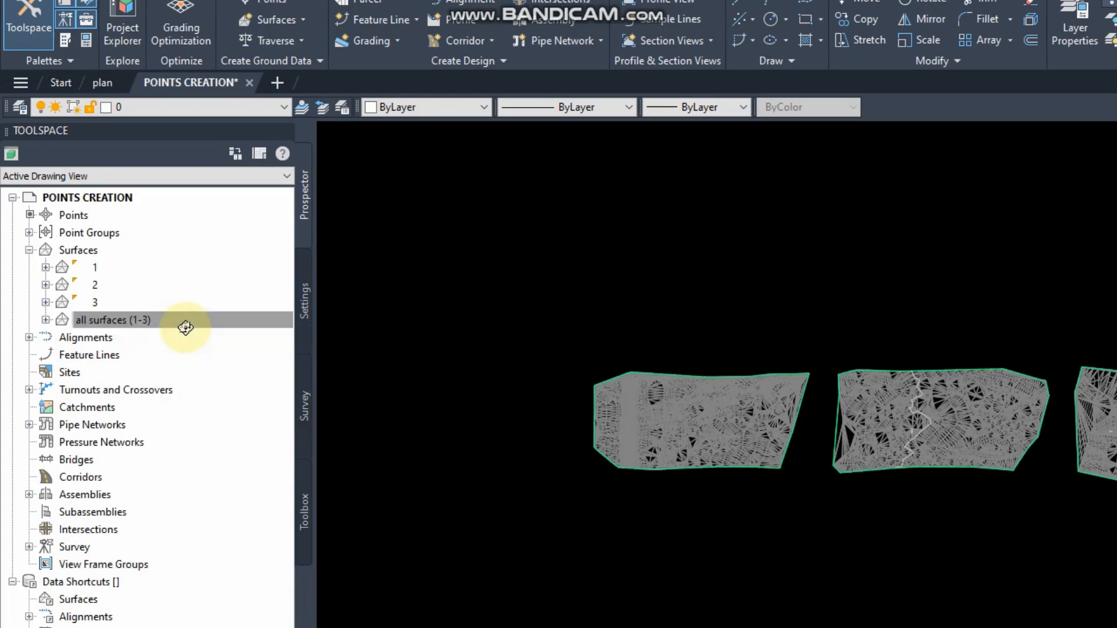
left_click(223, 275)
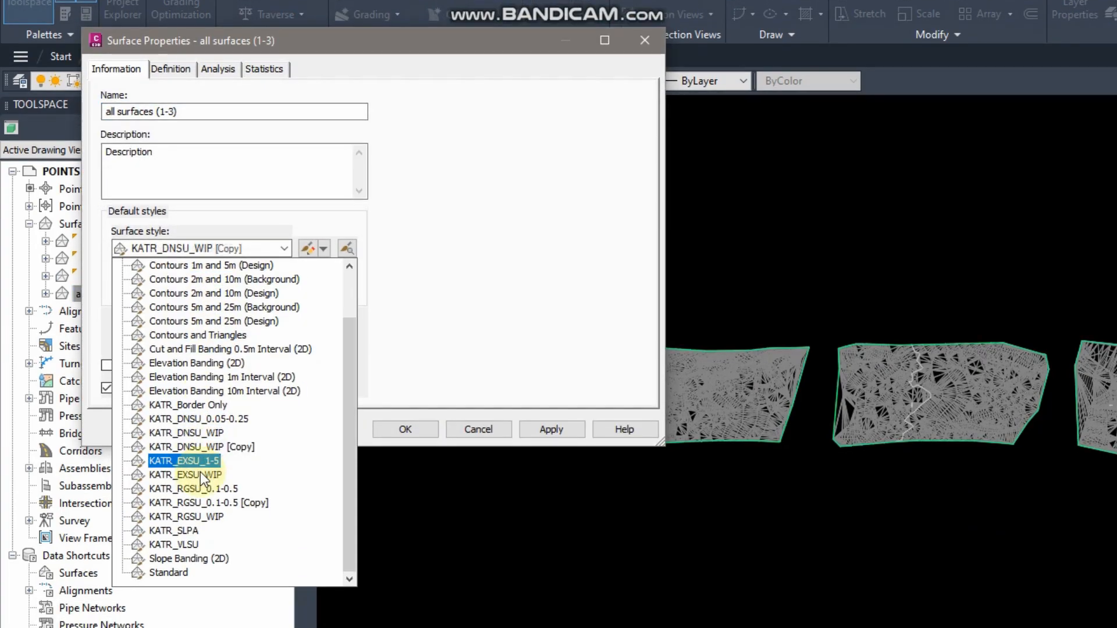
left_click(195, 474)
left_click(550, 427)
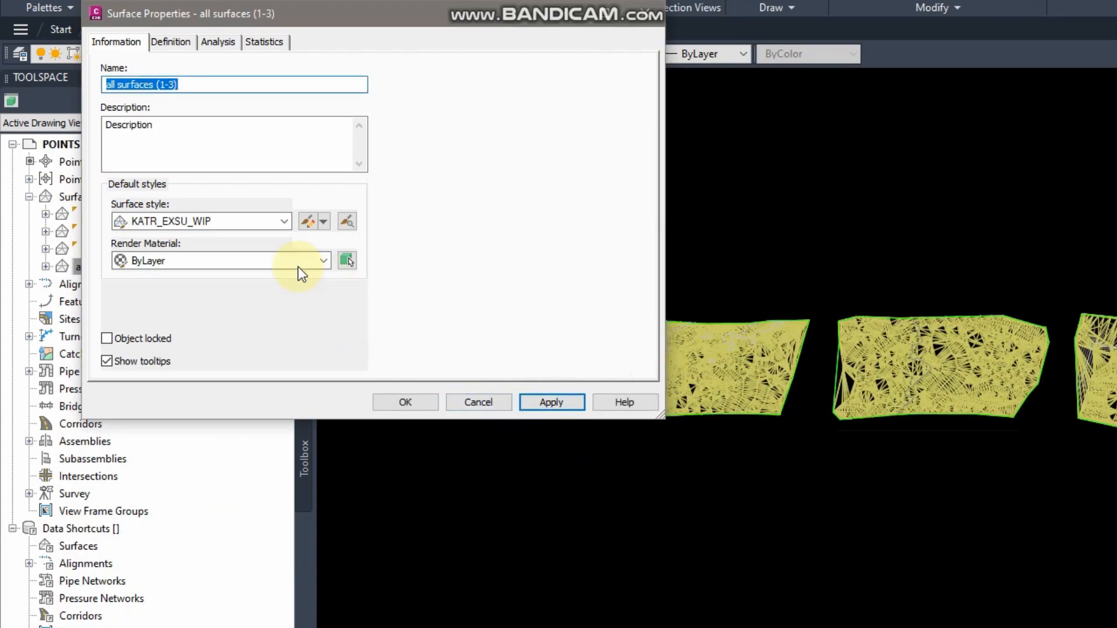
left_click(231, 227)
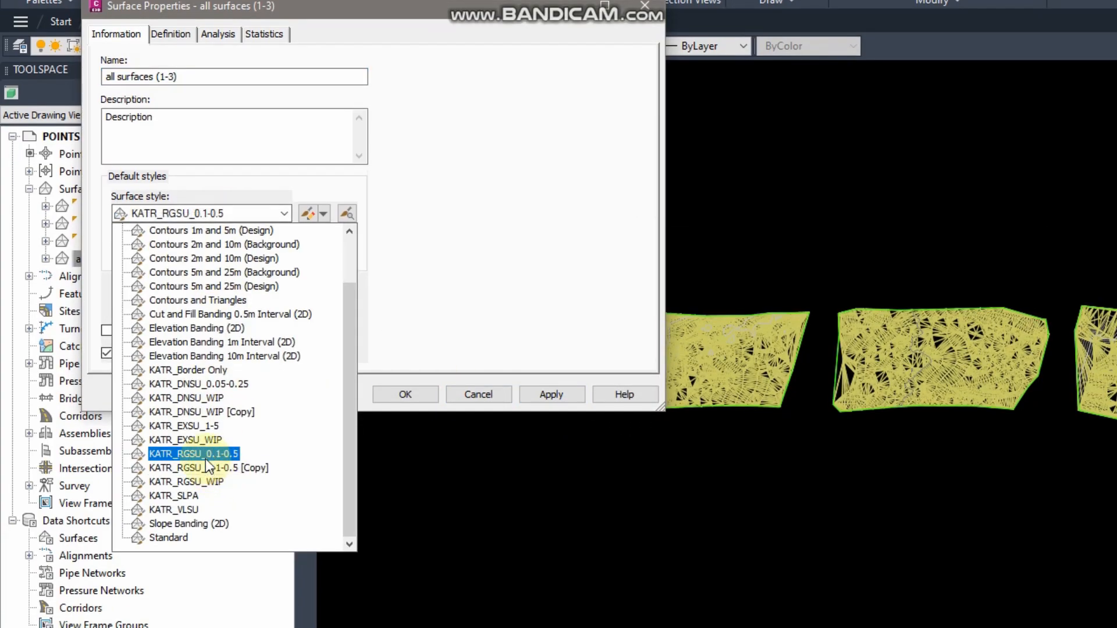
left_click(205, 457)
left_click(560, 400)
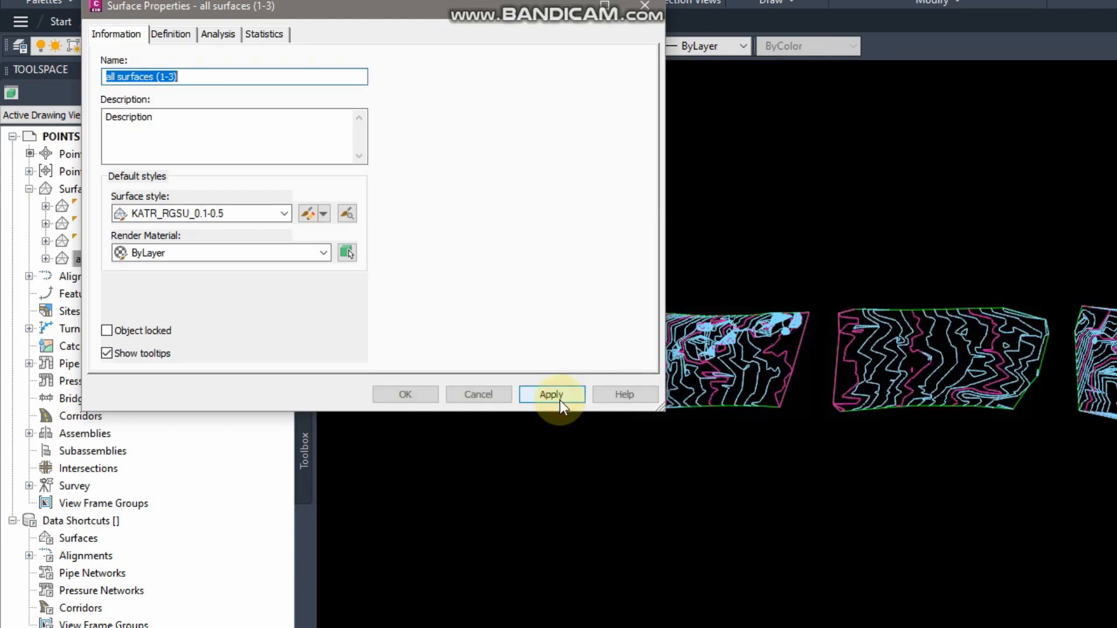
left_click(426, 399)
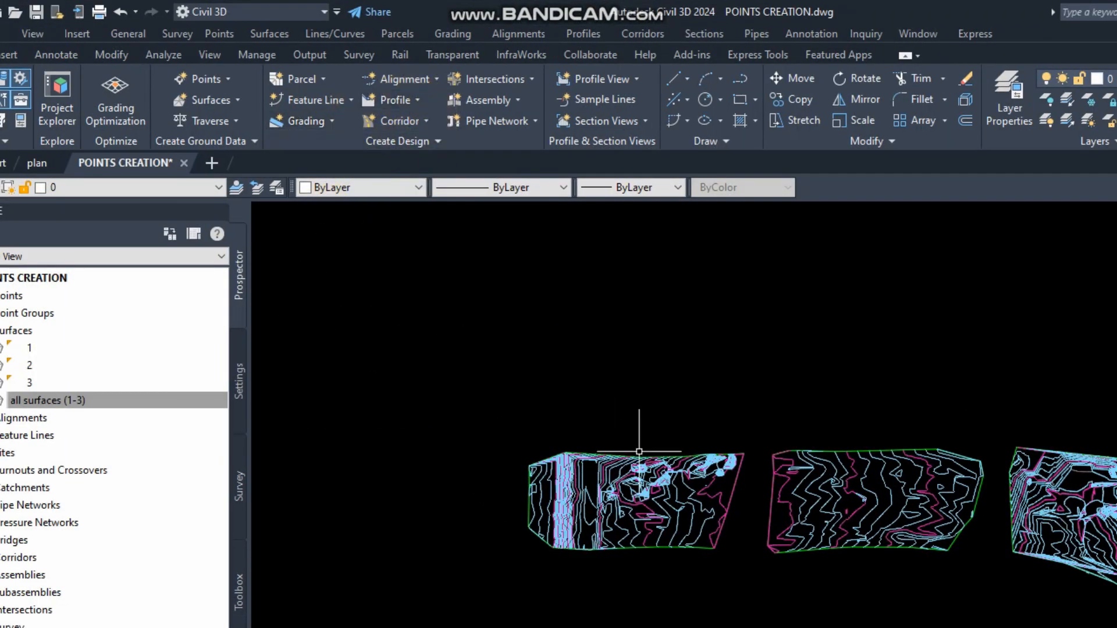
Step: Select the combined surface by its contours near the gap between the first two groups and review the available surface editing commands
left_click(352, 277)
left_click(614, 460)
key("Escape")
scroll(723, 476, "up", 2)
scroll(748, 461, "up", 1)
left_click(748, 461)
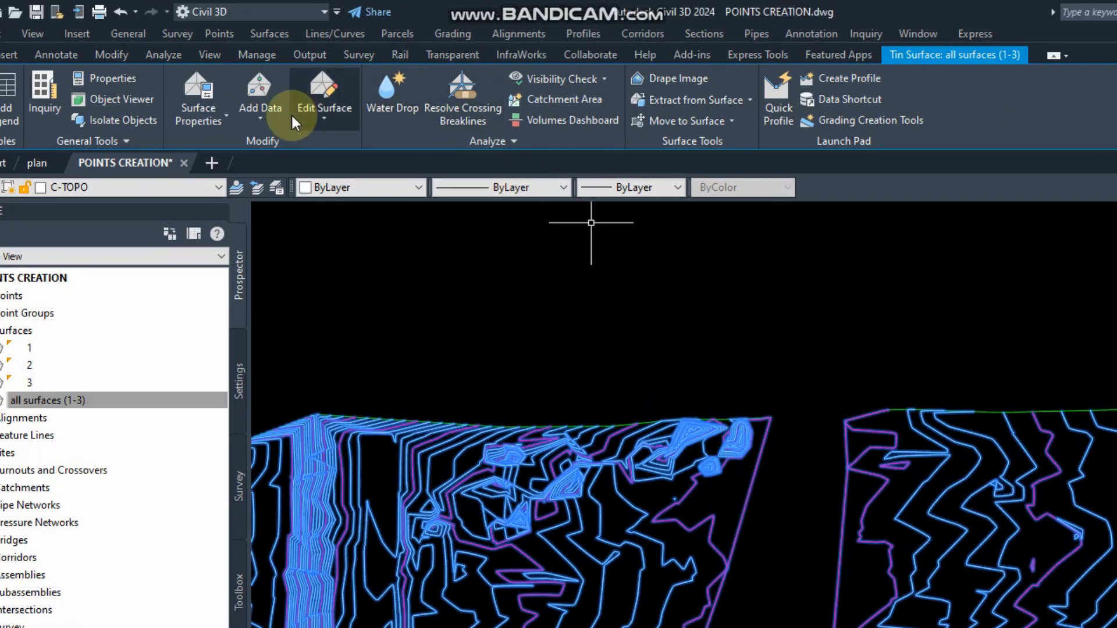
left_click(311, 117)
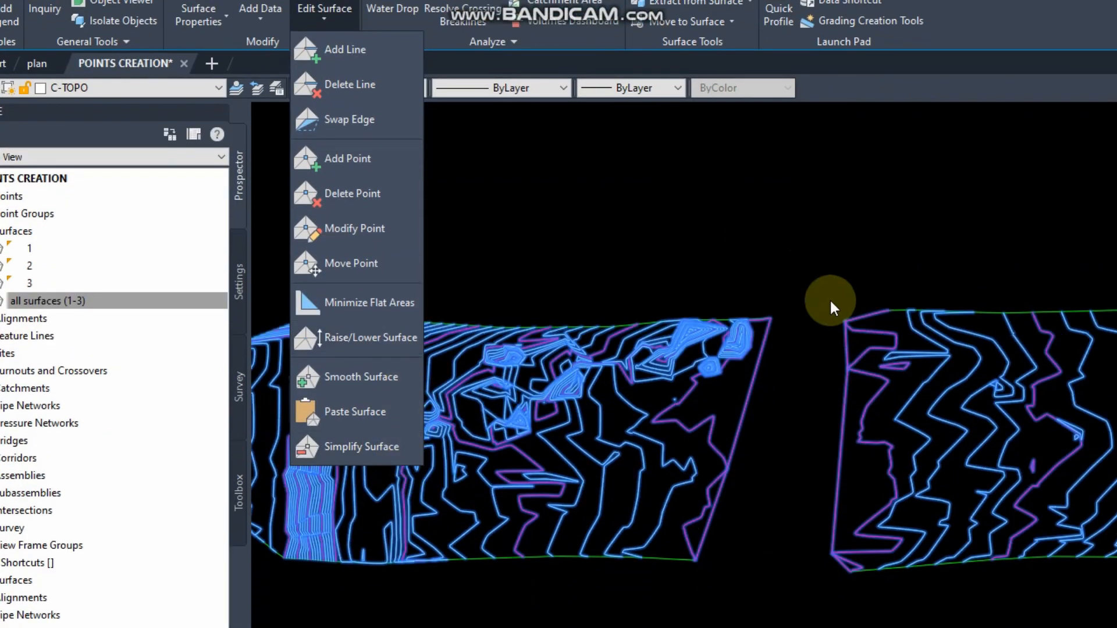
left_click(837, 397)
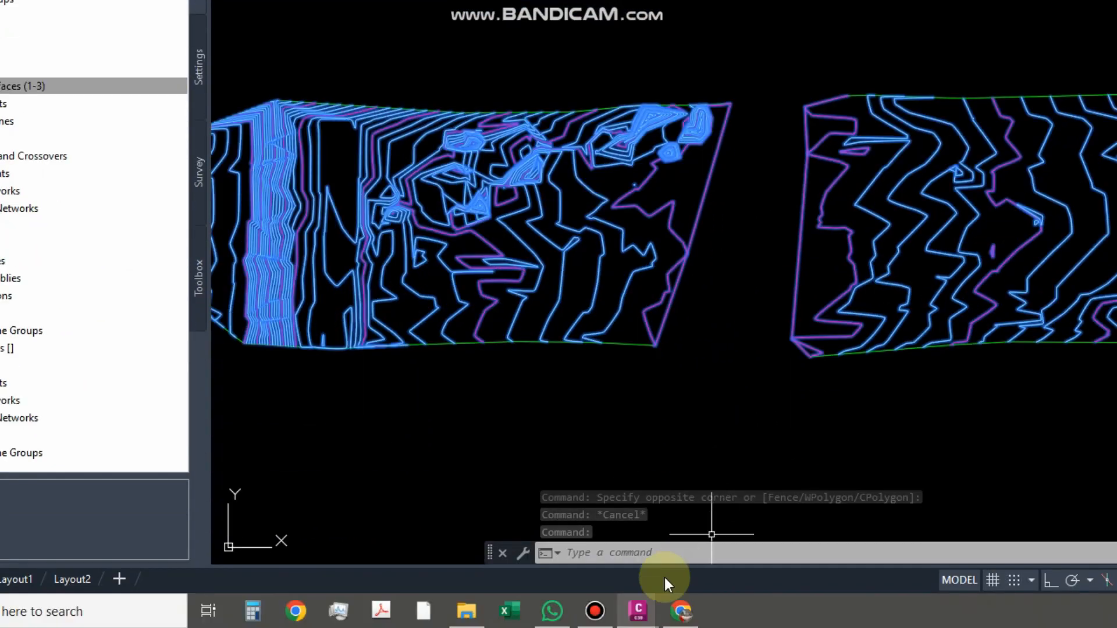
left_click(592, 618)
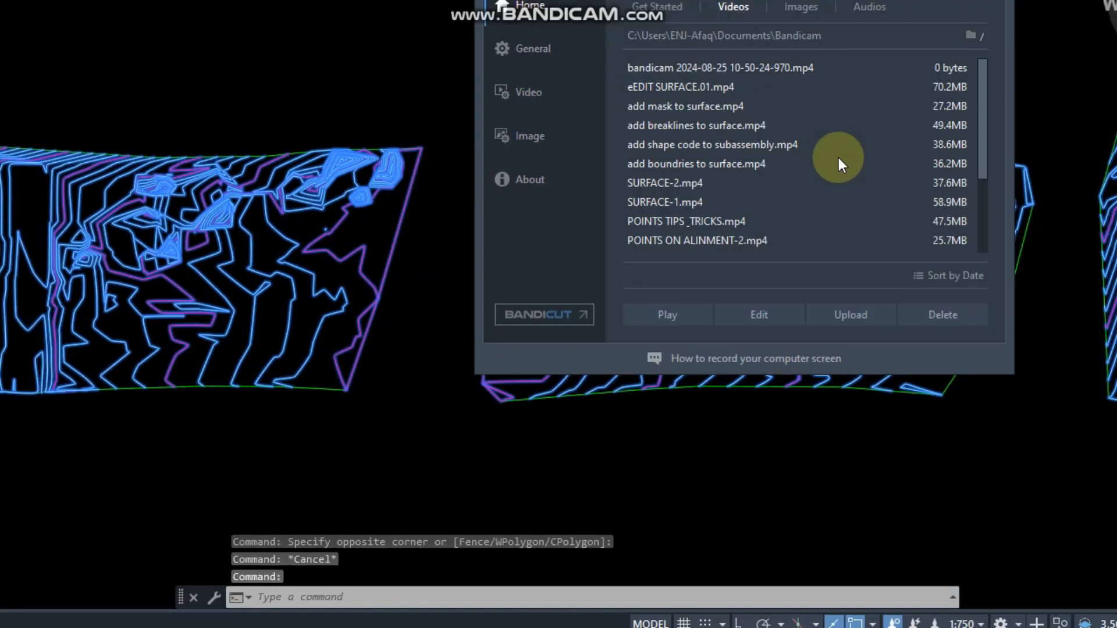